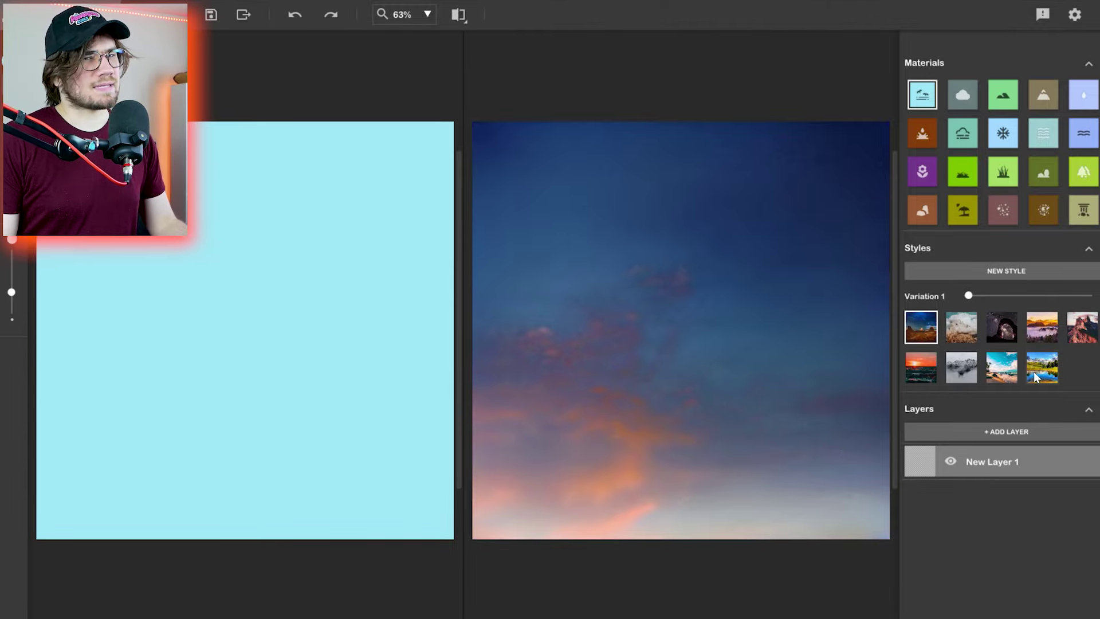
- Choose the sunny mountain lake style and paint a broad hill filling the lower half of the canvas with the hill material
{"action": "left_click", "coordinate": [1039, 368]}
{"action": "left_click_drag", "start_coordinate": [11, 292], "coordinate": [11, 268]}
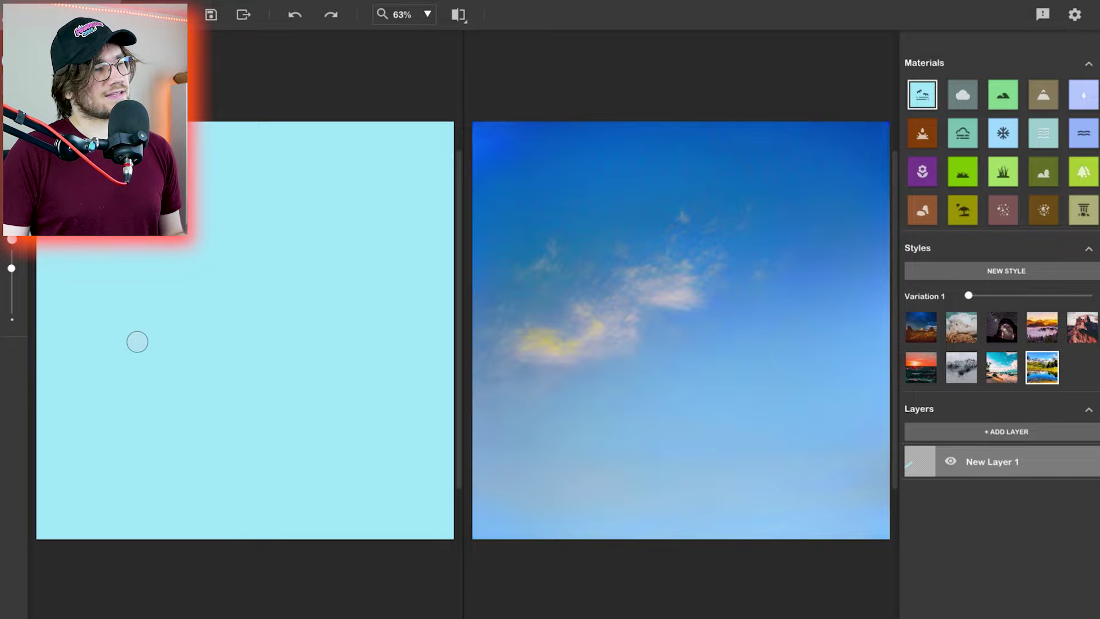
{"action": "left_click", "coordinate": [1003, 105]}
{"action": "mouse_move", "coordinate": [37, 418]}
{"action": "left_mouse_down"}
{"action": "mouse_move", "coordinate": [180, 331]}
{"action": "mouse_move", "coordinate": [313, 357]}
{"action": "mouse_move", "coordinate": [447, 398]}
{"action": "left_mouse_up"}
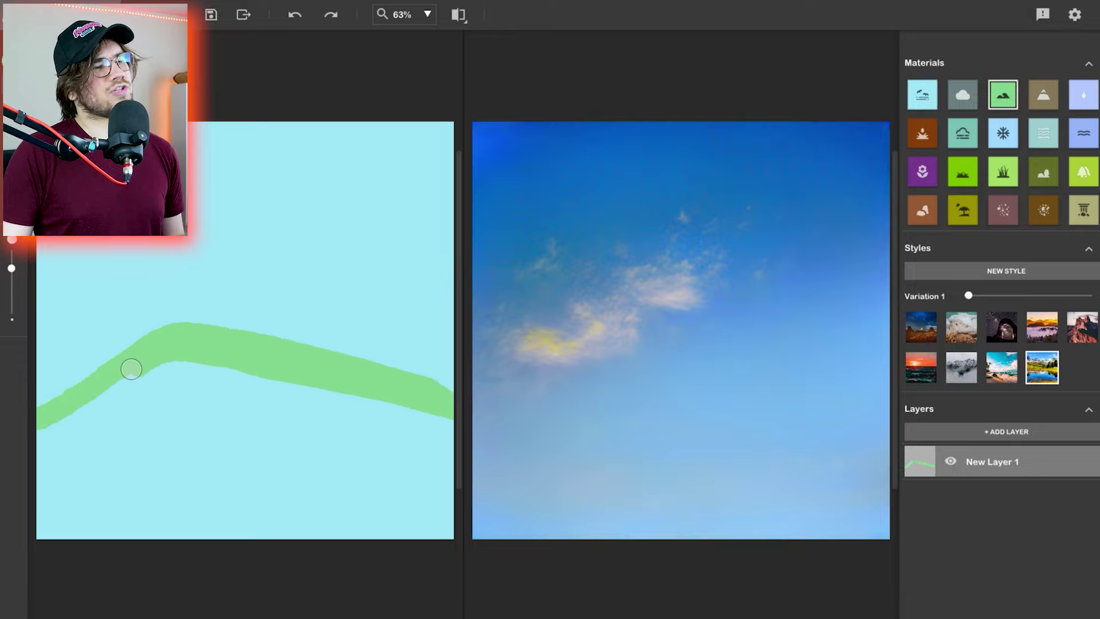
{"action": "mouse_move", "coordinate": [132, 369]}
{"action": "left_mouse_down"}
{"action": "mouse_move", "coordinate": [79, 428]}
{"action": "mouse_move", "coordinate": [180, 360]}
{"action": "mouse_move", "coordinate": [60, 418]}
{"action": "mouse_move", "coordinate": [235, 354]}
{"action": "mouse_move", "coordinate": [443, 403]}
{"action": "mouse_move", "coordinate": [447, 420]}
{"action": "mouse_move", "coordinate": [201, 382]}
{"action": "mouse_move", "coordinate": [472, 473]}
{"action": "mouse_move", "coordinate": [285, 371]}
{"action": "mouse_move", "coordinate": [227, 369]}
{"action": "mouse_move", "coordinate": [300, 385]}
{"action": "mouse_move", "coordinate": [293, 394]}
{"action": "mouse_move", "coordinate": [213, 382]}
{"action": "mouse_move", "coordinate": [15, 466]}
{"action": "mouse_move", "coordinate": [72, 477]}
{"action": "mouse_move", "coordinate": [269, 435]}
{"action": "mouse_move", "coordinate": [2, 528]}
{"action": "mouse_move", "coordinate": [76, 484]}
{"action": "mouse_move", "coordinate": [184, 525]}
{"action": "mouse_move", "coordinate": [445, 532]}
{"action": "mouse_move", "coordinate": [247, 456]}
{"action": "mouse_move", "coordinate": [400, 458]}
{"action": "mouse_move", "coordinate": [407, 467]}
{"action": "mouse_move", "coordinate": [391, 371]}
{"action": "mouse_move", "coordinate": [456, 353]}
{"action": "mouse_move", "coordinate": [437, 386]}
{"action": "left_mouse_up"}
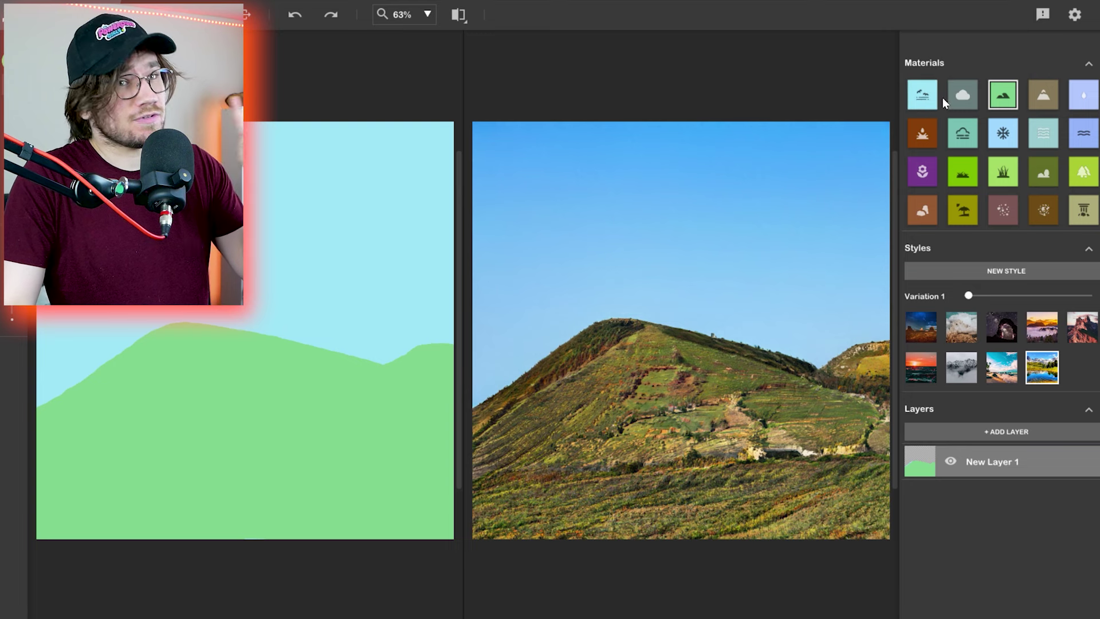
- Paint a wide, flat pond across the lower part of the hill with the water material
{"action": "left_click", "coordinate": [916, 100]}
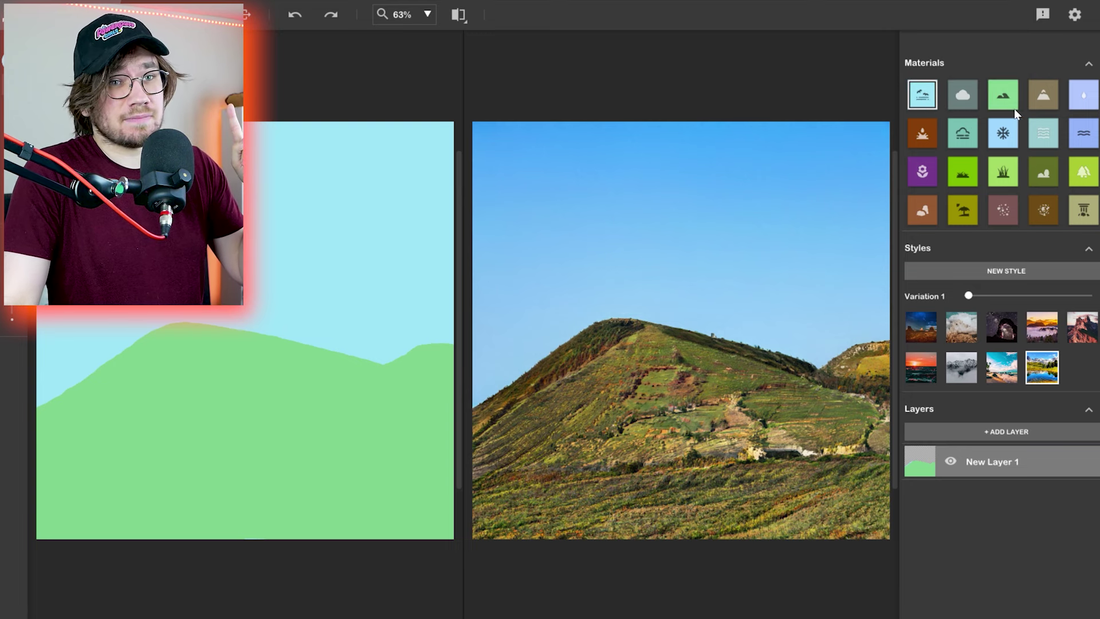
{"action": "left_click", "coordinate": [1080, 102]}
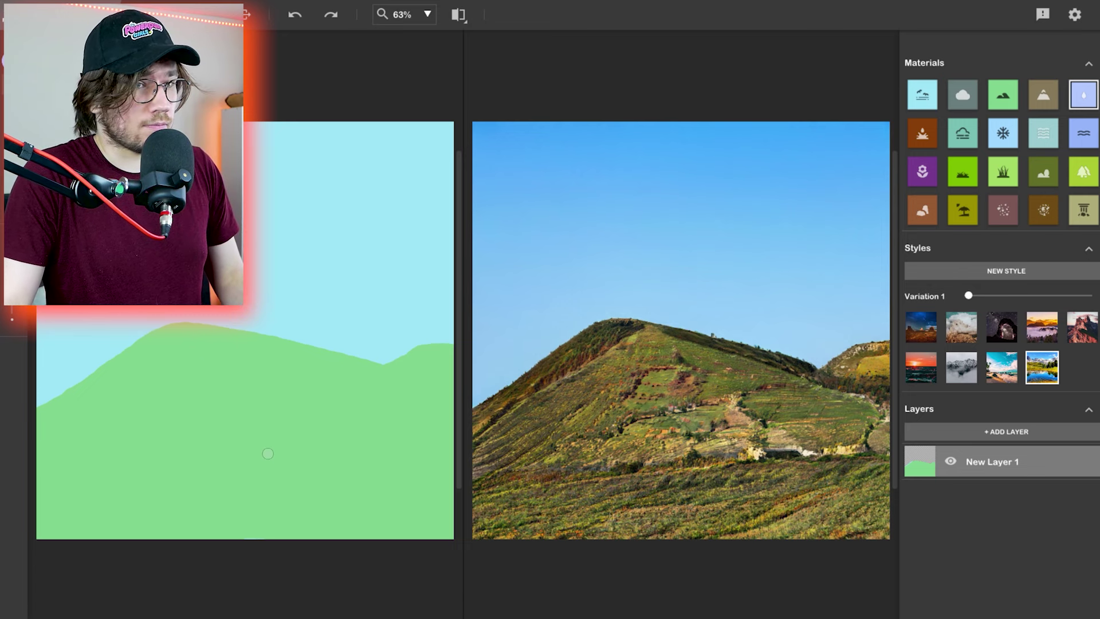
{"action": "left_click_drag", "start_coordinate": [241, 453], "coordinate": [318, 453]}
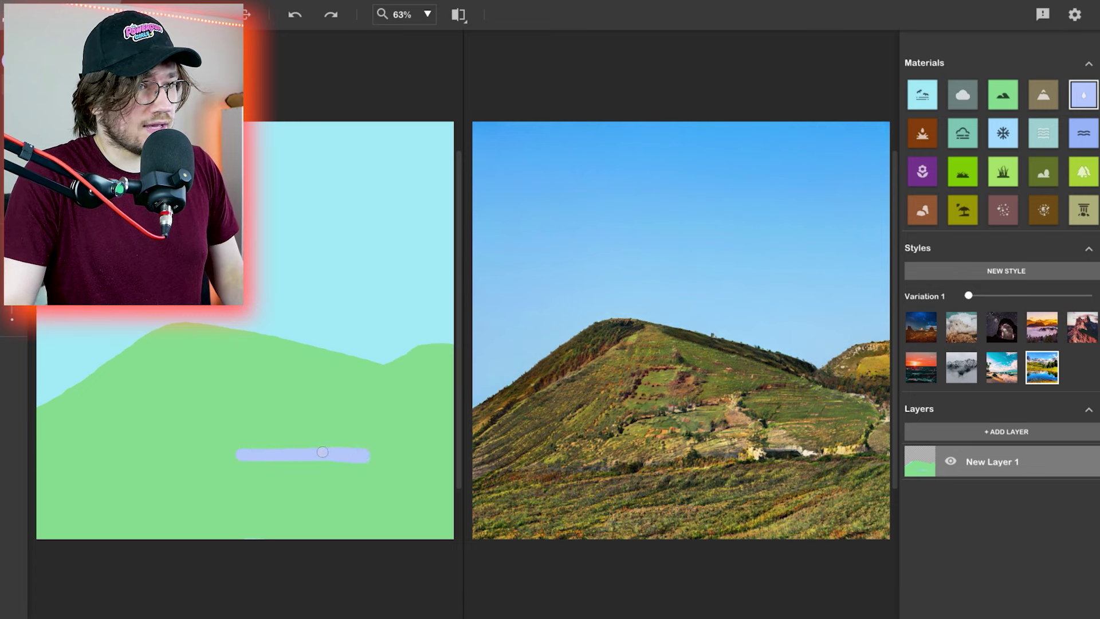
{"action": "left_click_drag", "start_coordinate": [211, 464], "coordinate": [286, 463]}
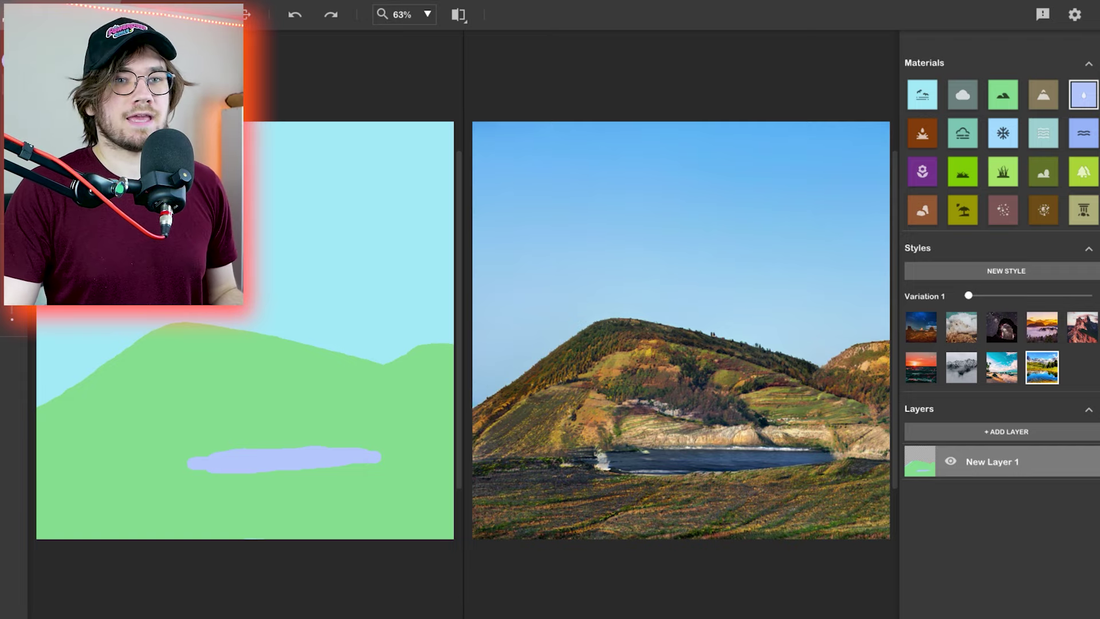
- Preview several variations of the mountain lake style, including 3, 5 and 6, and return to Variation 1
{"action": "left_click_drag", "start_coordinate": [969, 297], "coordinate": [1008, 298]}
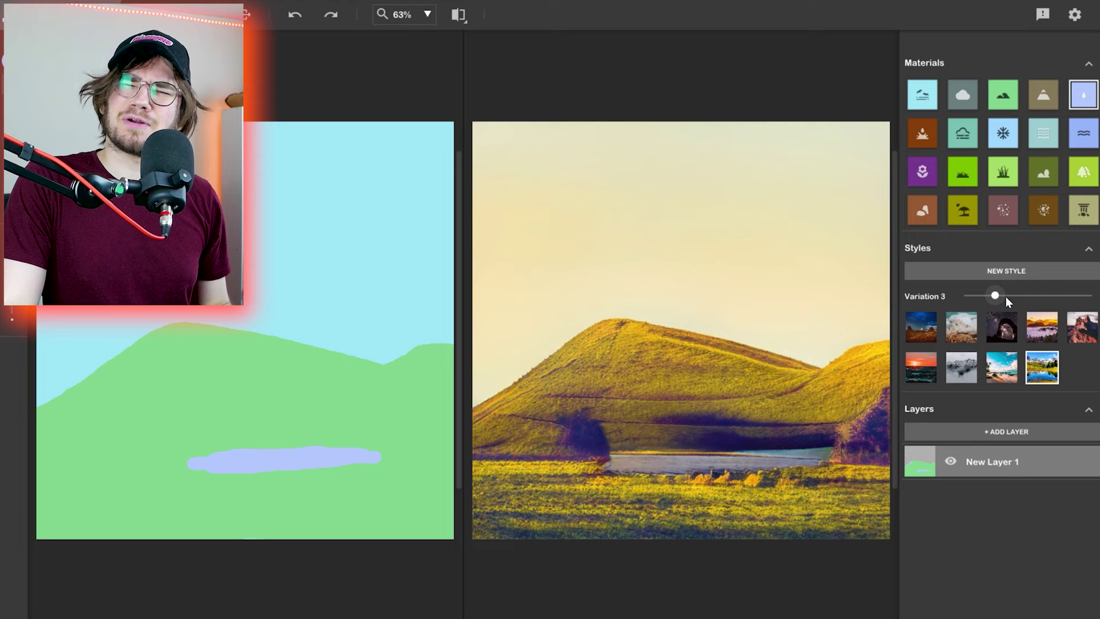
{"action": "left_click_drag", "start_coordinate": [1009, 295], "coordinate": [1013, 297]}
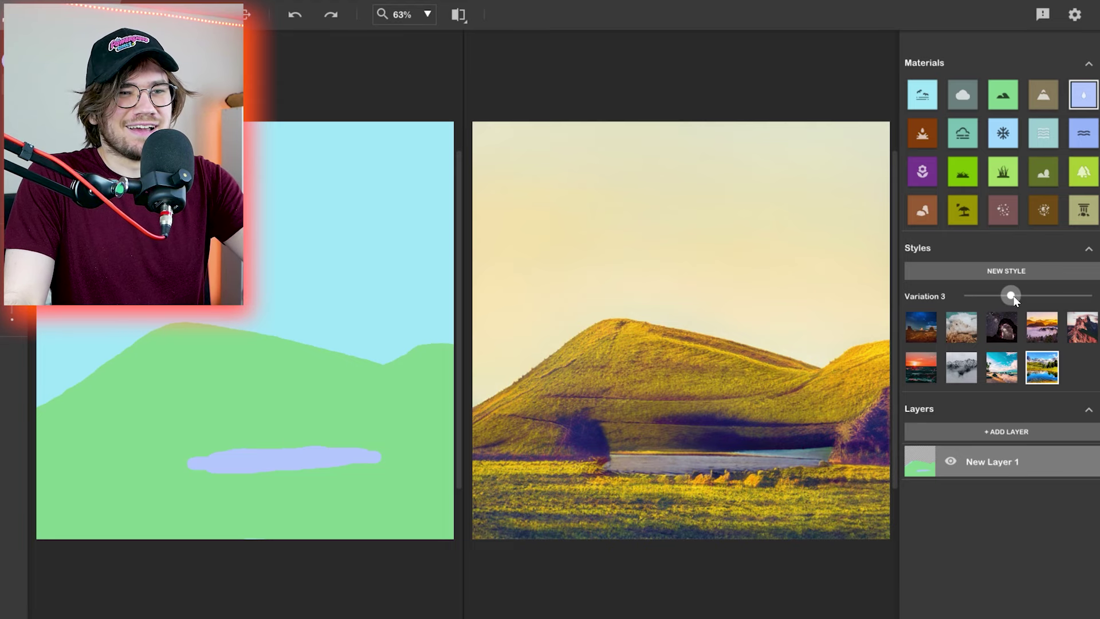
{"action": "left_click", "coordinate": [1021, 295]}
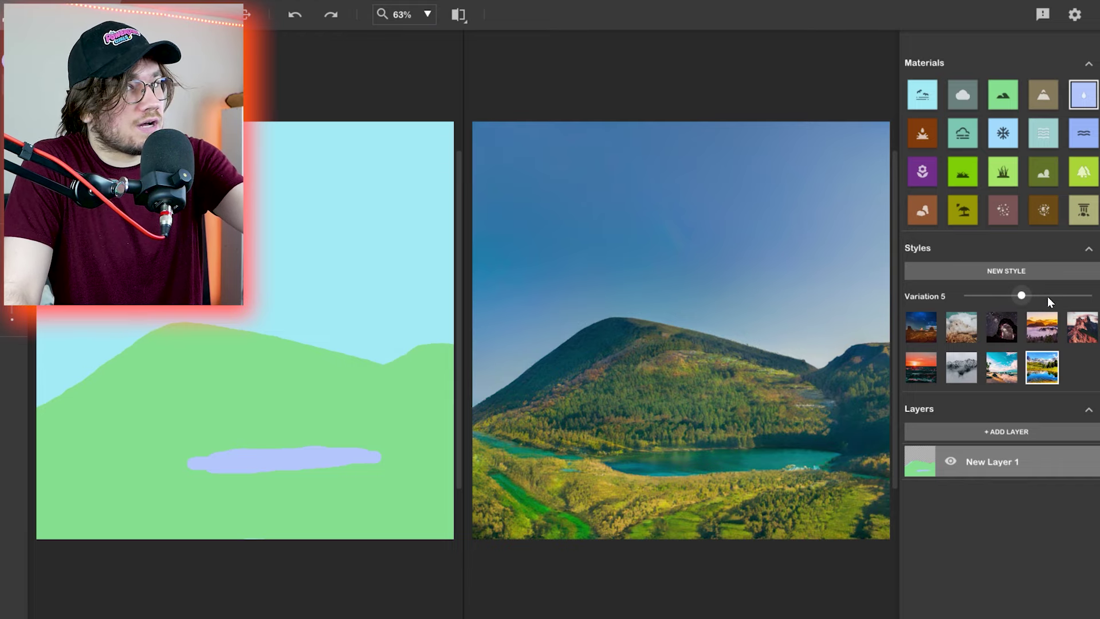
{"action": "left_click", "coordinate": [1036, 295]}
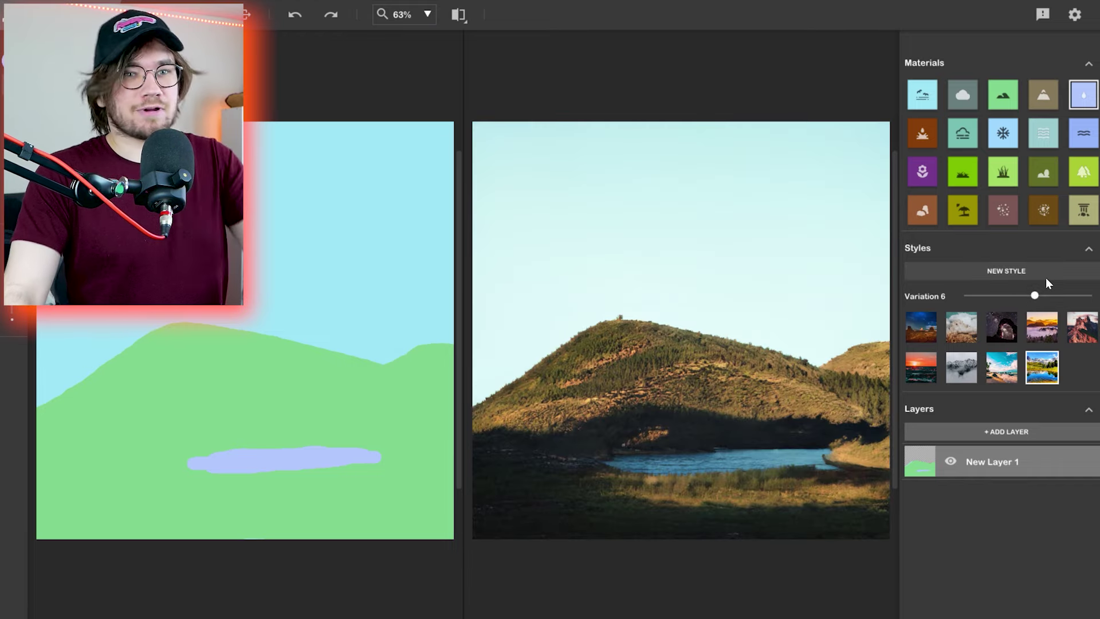
{"action": "left_click", "coordinate": [1053, 296]}
{"action": "left_click_drag", "start_coordinate": [1080, 294], "coordinate": [927, 286]}
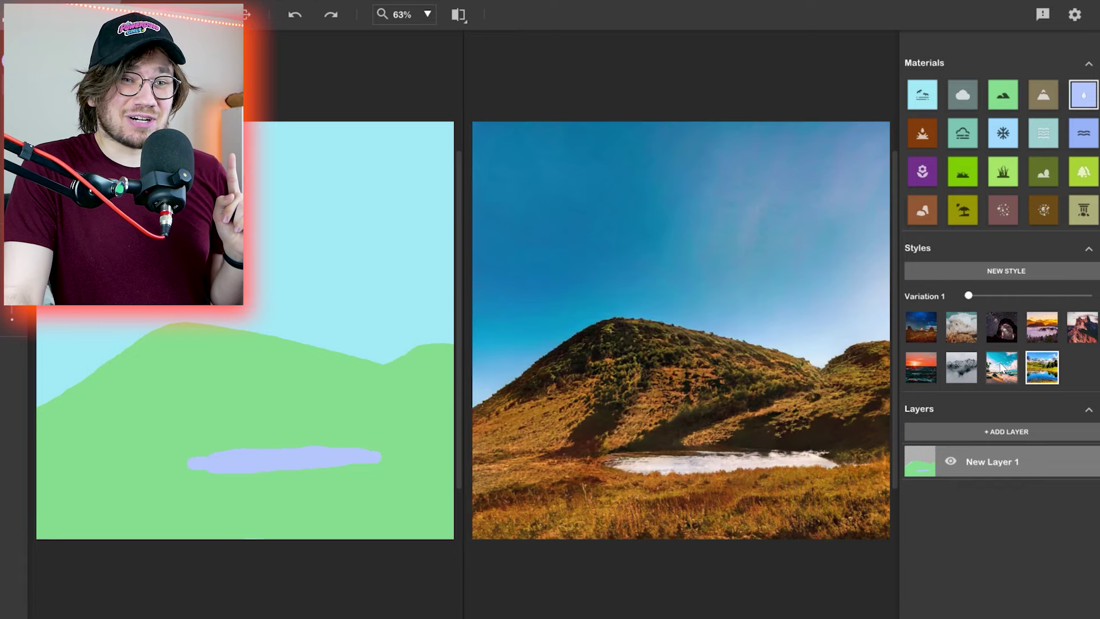
- Compare the landscape in the other styles, such as starry night, sunset and misty grey, and return to the sunny mountain lake style
{"action": "left_click", "coordinate": [920, 331]}
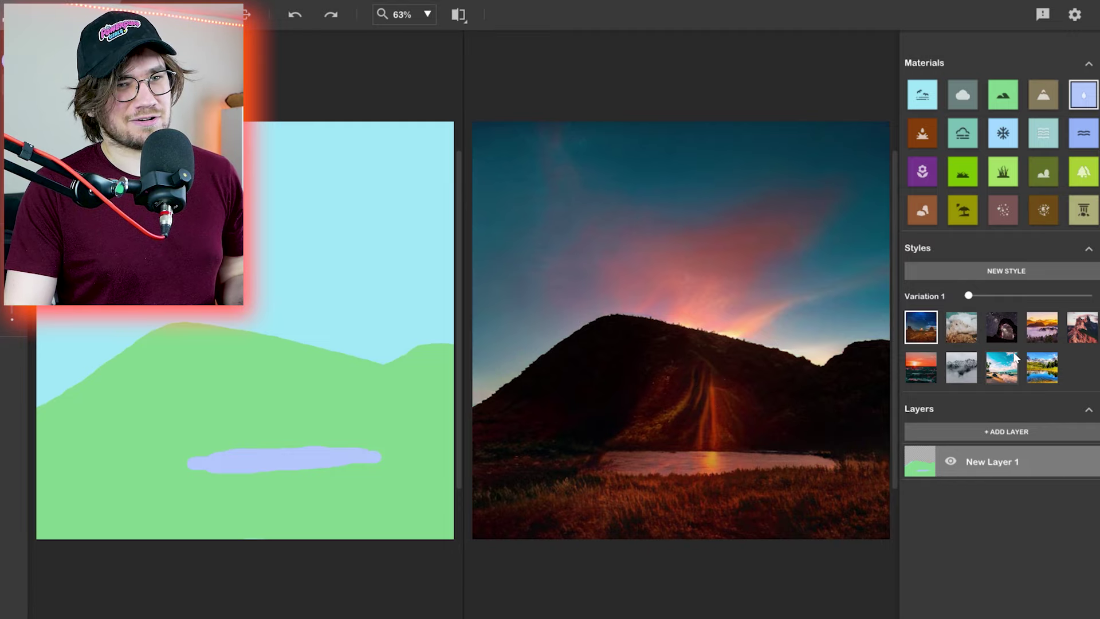
{"action": "left_click", "coordinate": [971, 339]}
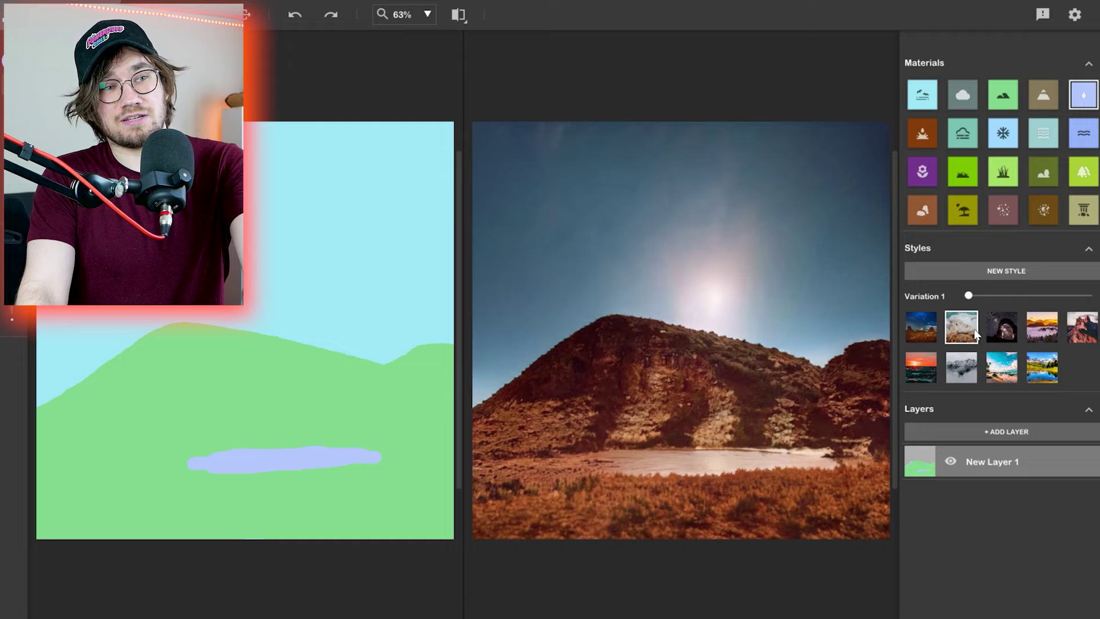
{"action": "left_click", "coordinate": [999, 334]}
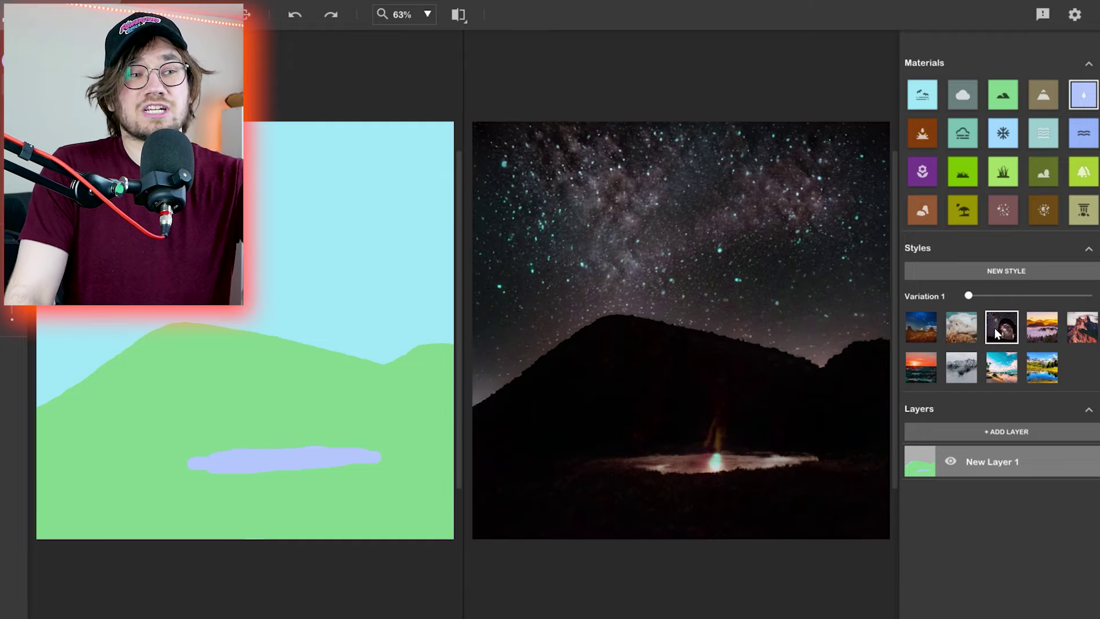
{"action": "left_click", "coordinate": [1056, 328]}
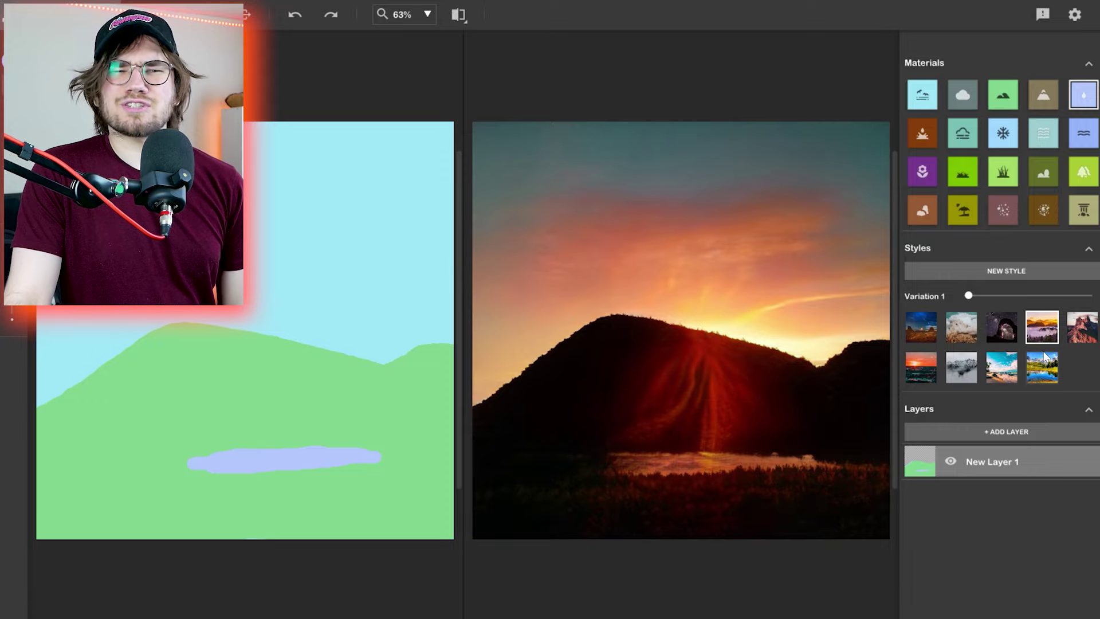
{"action": "left_click", "coordinate": [1083, 339]}
{"action": "left_click", "coordinate": [921, 367]}
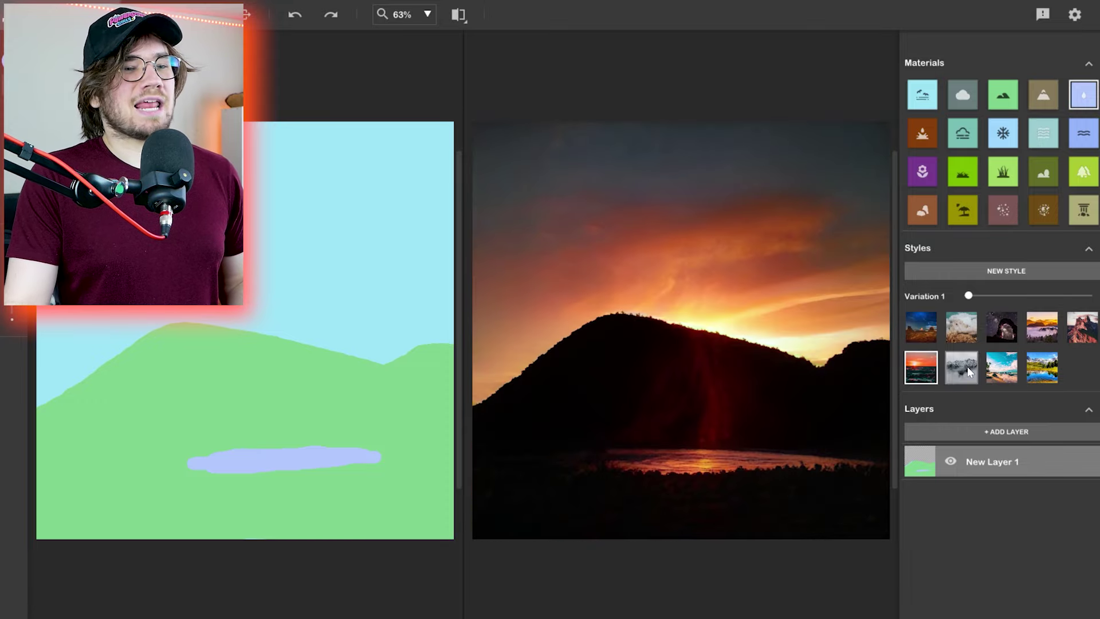
{"action": "left_click", "coordinate": [968, 371]}
{"action": "left_click", "coordinate": [1056, 375]}
{"action": "left_click", "coordinate": [915, 318]}
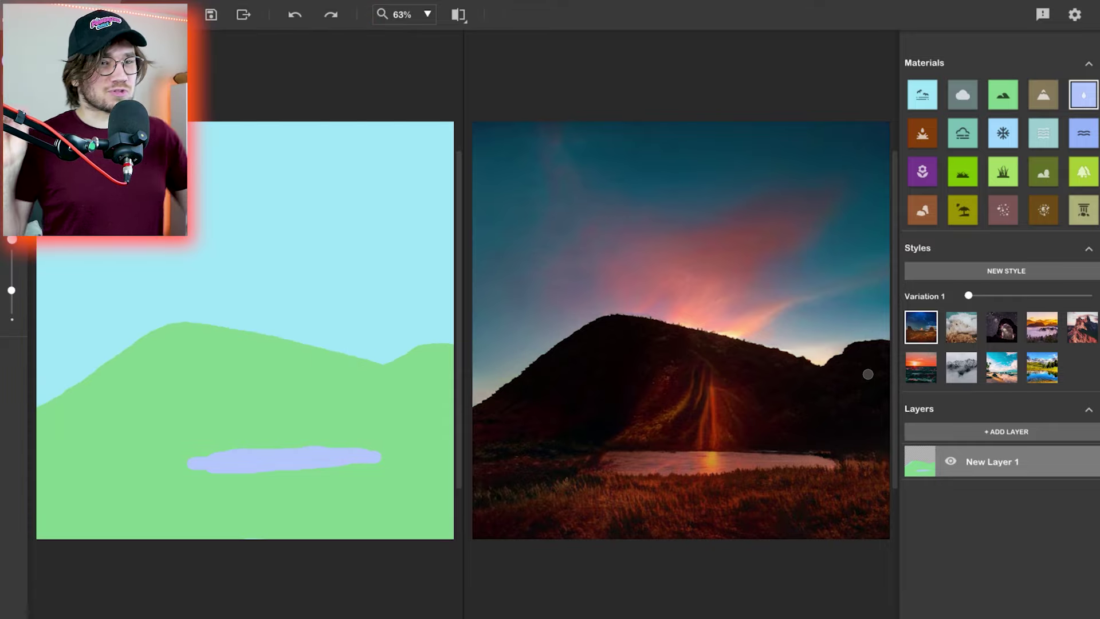
{"action": "left_click", "coordinate": [1044, 367]}
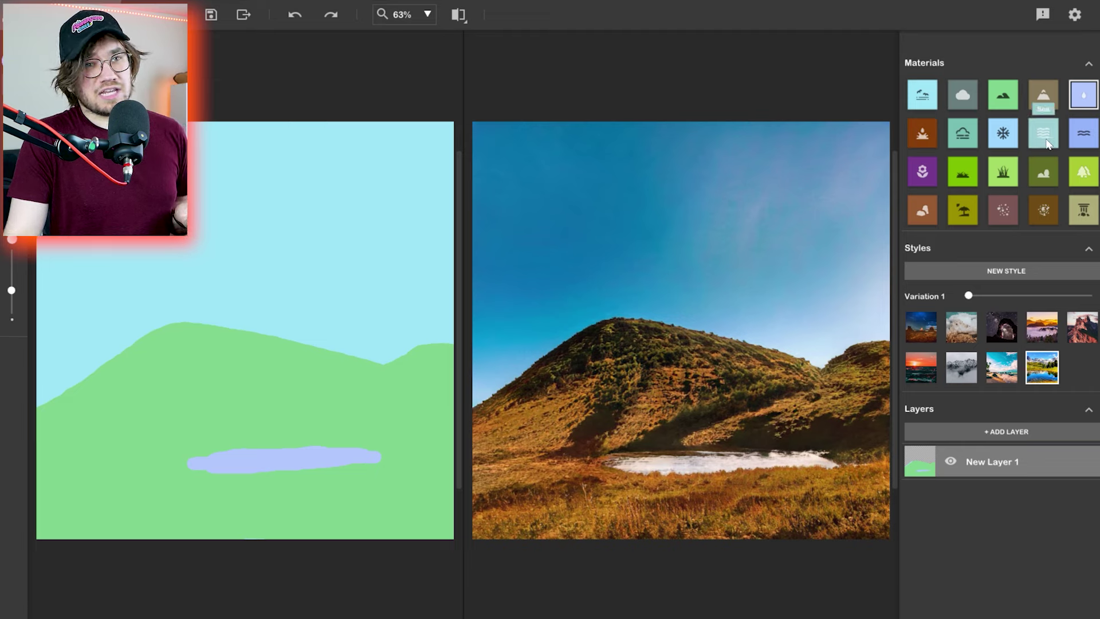
- Paint a thin winding river from the canvas's left edge to the pond, using a smaller brush
{"action": "left_click", "coordinate": [1083, 133]}
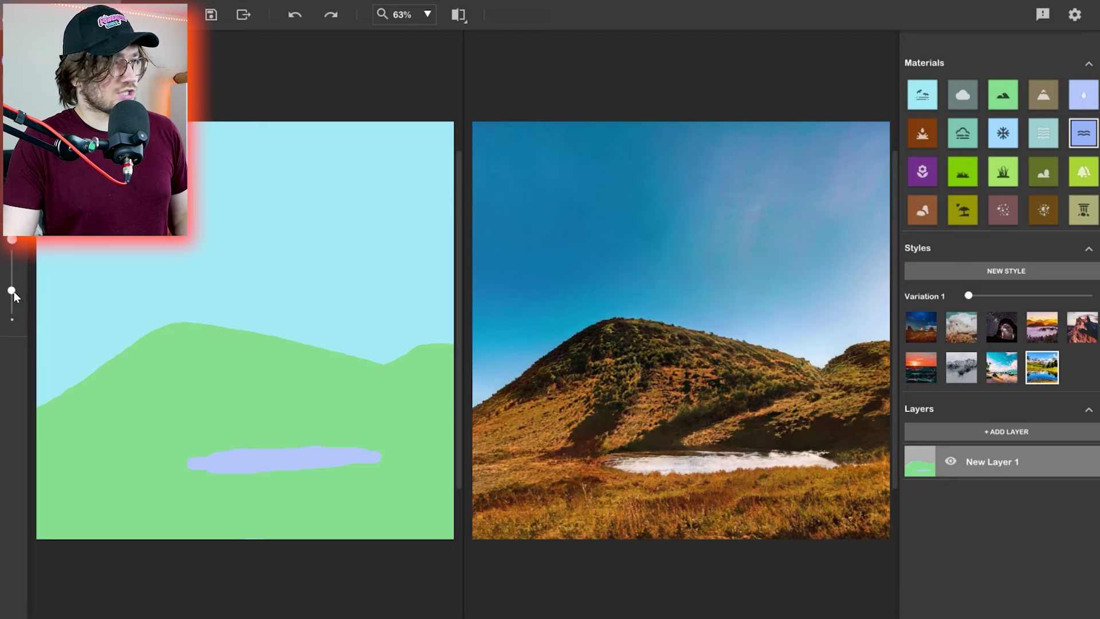
{"action": "left_click_drag", "start_coordinate": [12, 291], "coordinate": [12, 299]}
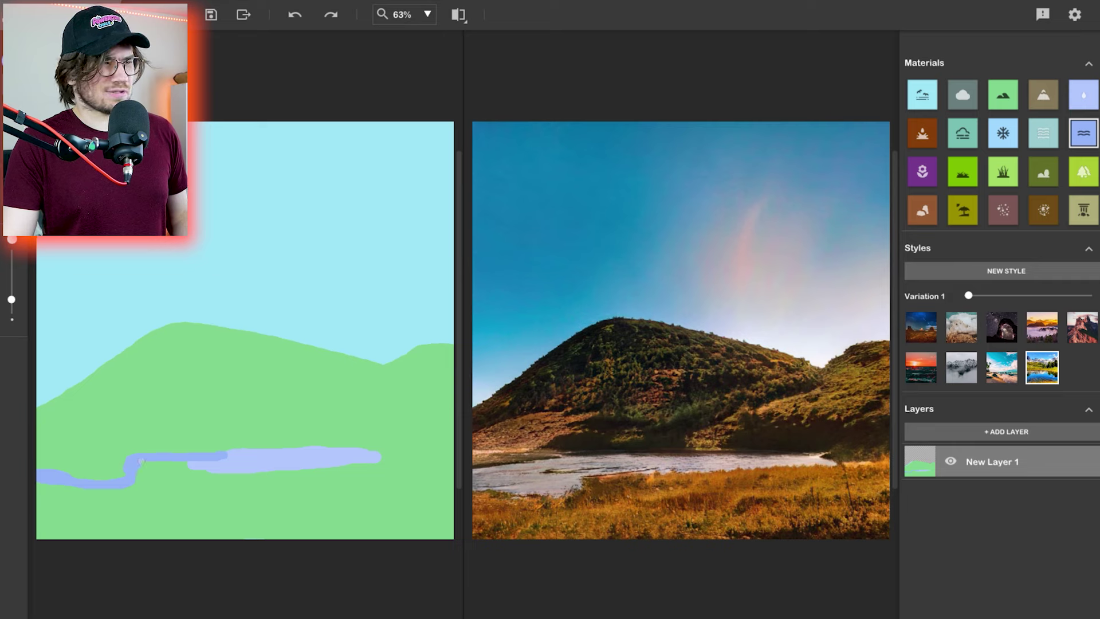
{"action": "left_click_drag", "start_coordinate": [180, 456], "coordinate": [196, 459]}
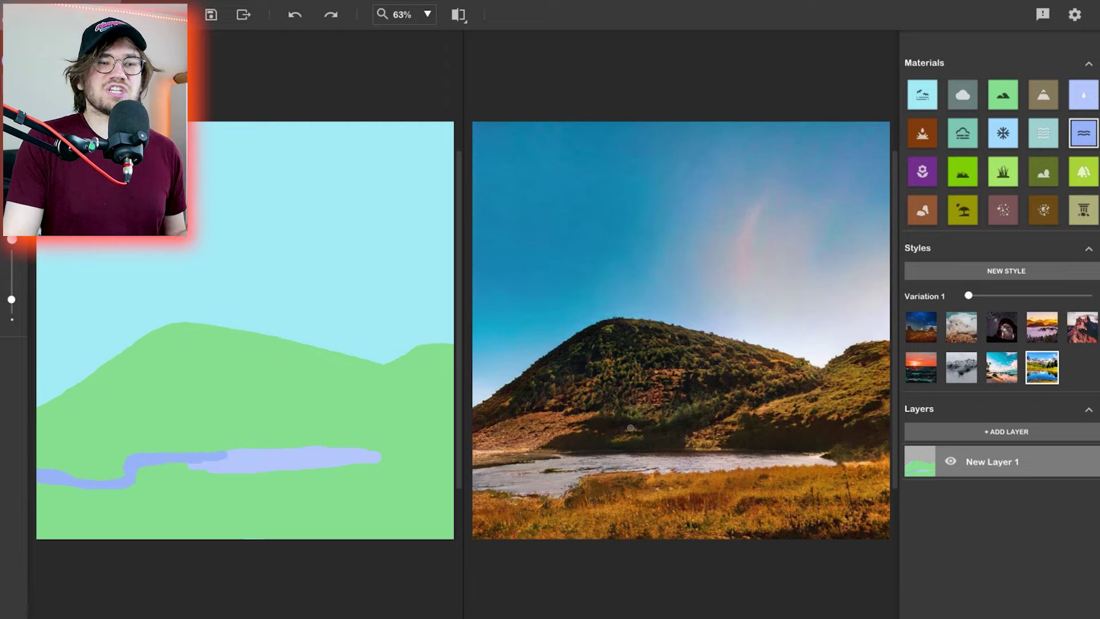
- Dot five small flower patches across the foreground below the pond and set the style to Variation 2
{"action": "left_click", "coordinate": [923, 172]}
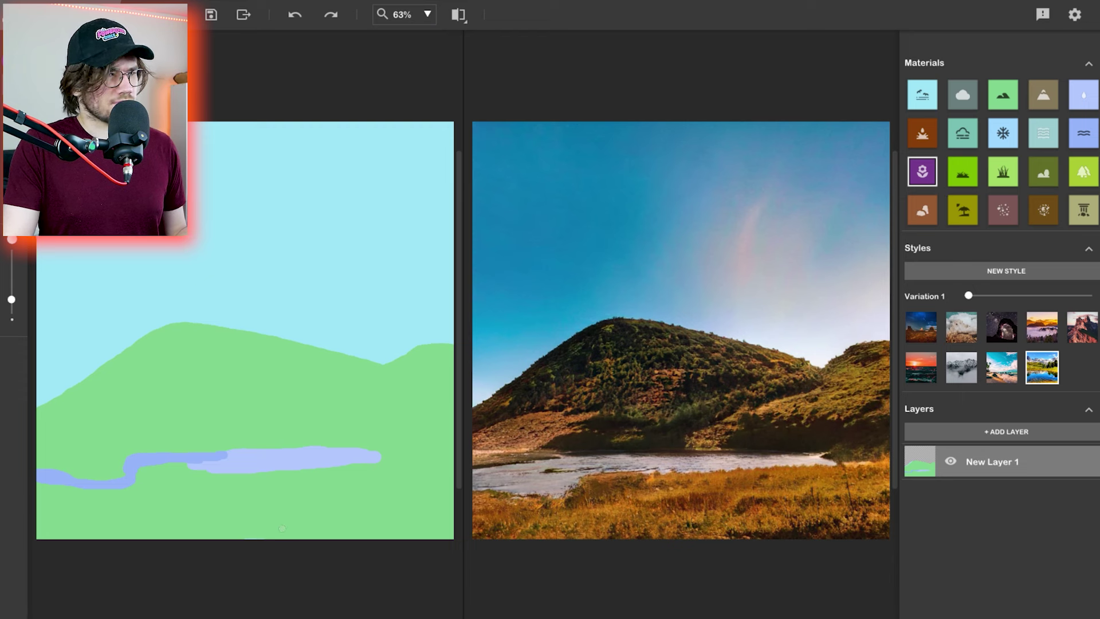
{"action": "left_click_drag", "start_coordinate": [277, 517], "coordinate": [352, 509]}
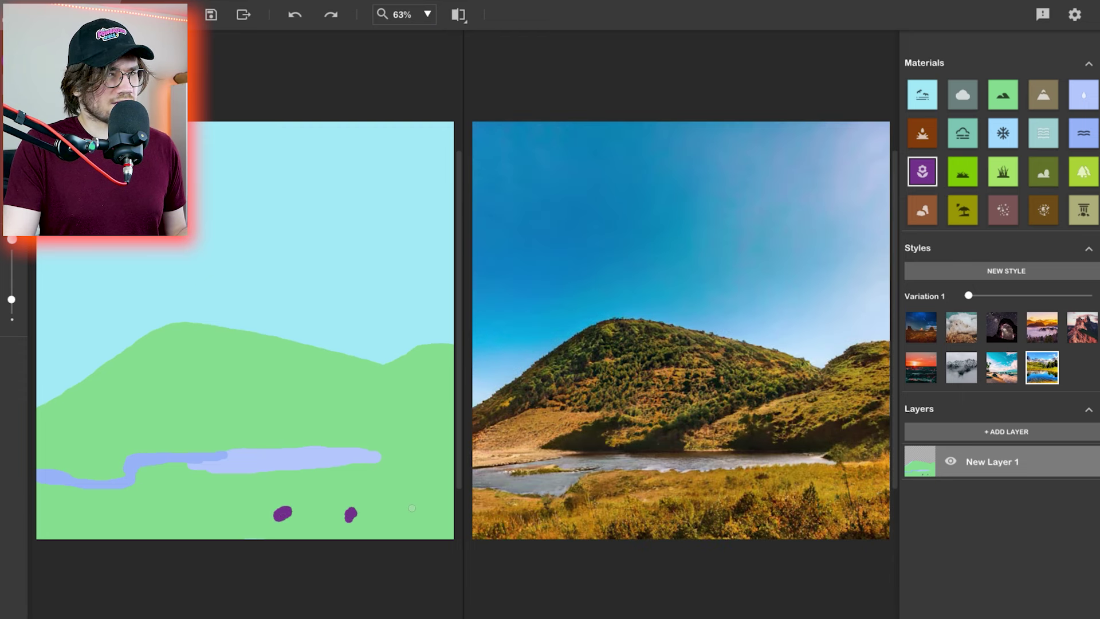
{"action": "left_click", "coordinate": [414, 508]}
{"action": "left_click", "coordinate": [221, 513]}
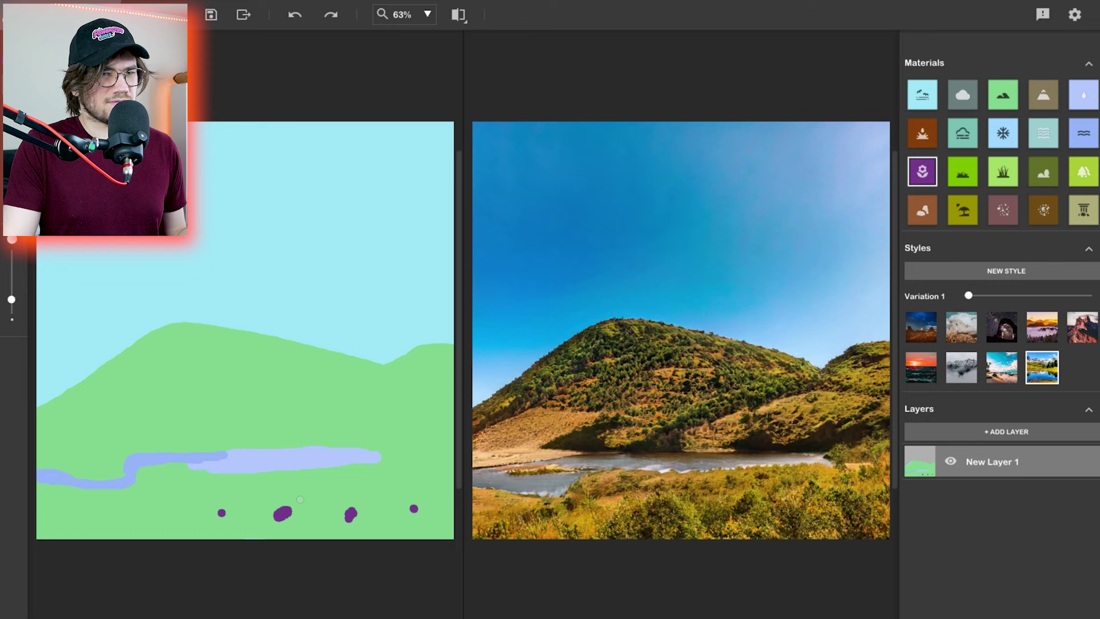
{"action": "left_click", "coordinate": [322, 492]}
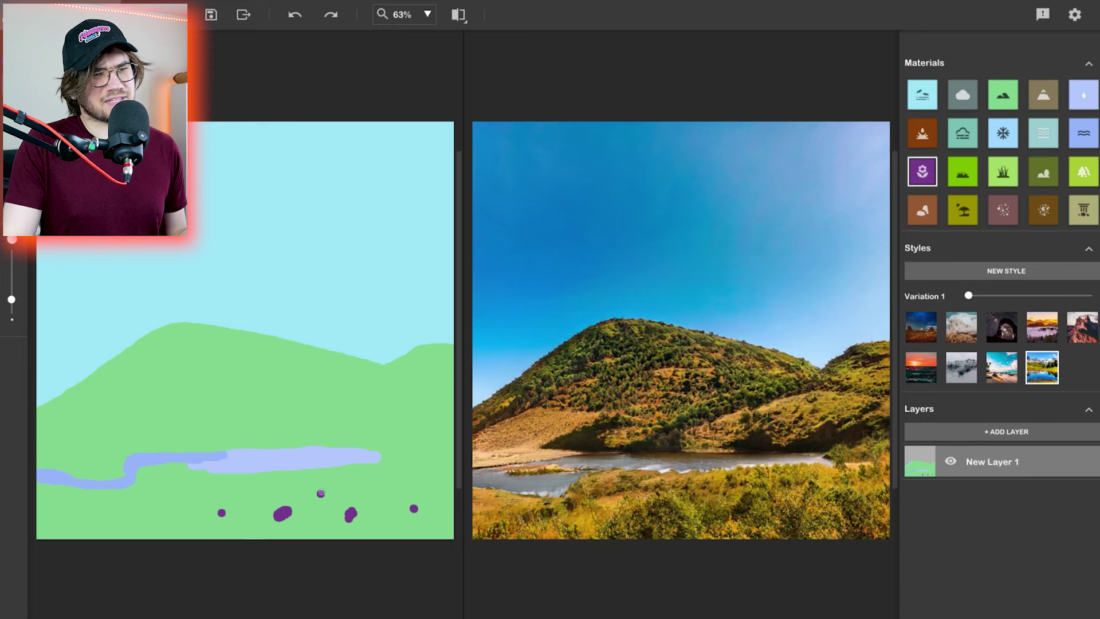
{"action": "left_click", "coordinate": [986, 296]}
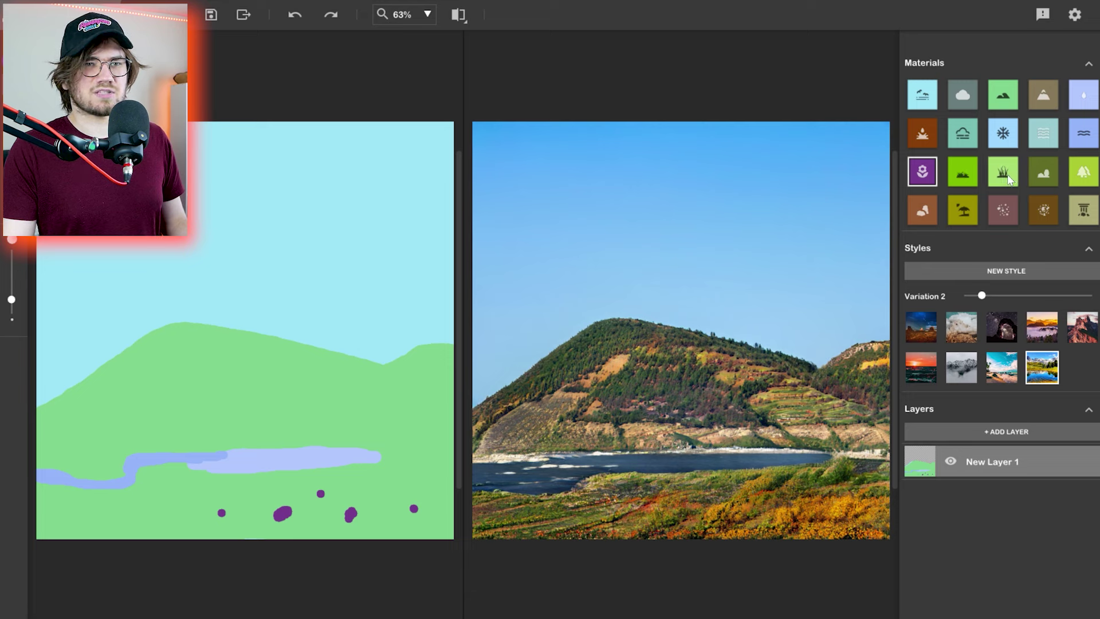
- Paint bright green grass along the river's near bank and light green tall grass along its far bank
{"action": "left_click", "coordinate": [971, 172]}
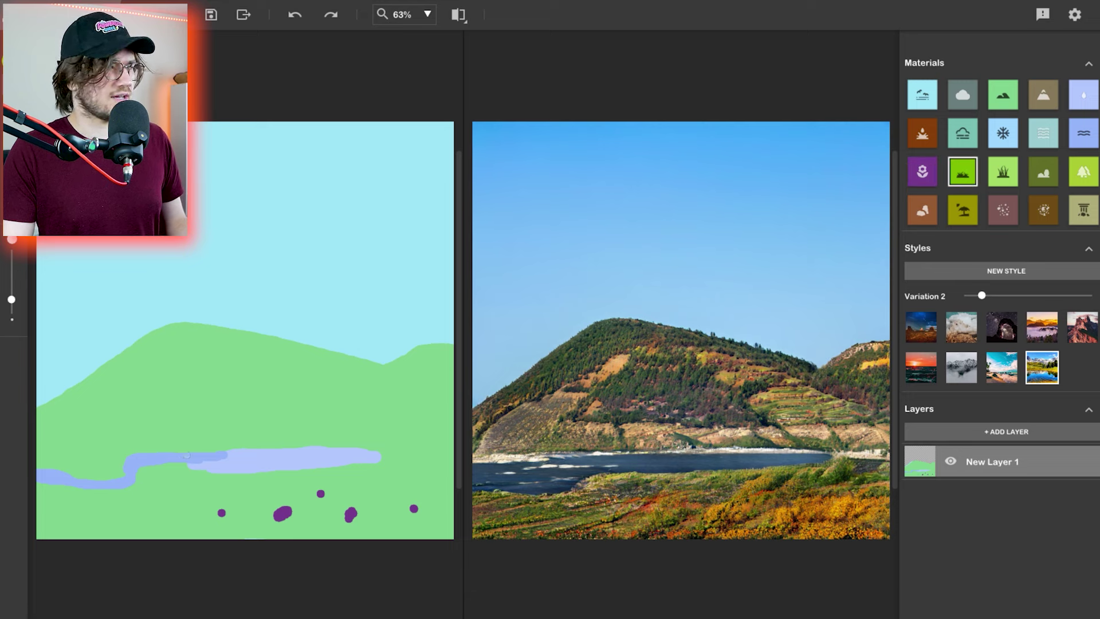
{"action": "mouse_move", "coordinate": [186, 462]}
{"action": "left_mouse_down"}
{"action": "mouse_move", "coordinate": [124, 482]}
{"action": "mouse_move", "coordinate": [46, 488]}
{"action": "mouse_move", "coordinate": [166, 484]}
{"action": "mouse_move", "coordinate": [37, 490]}
{"action": "left_mouse_up"}
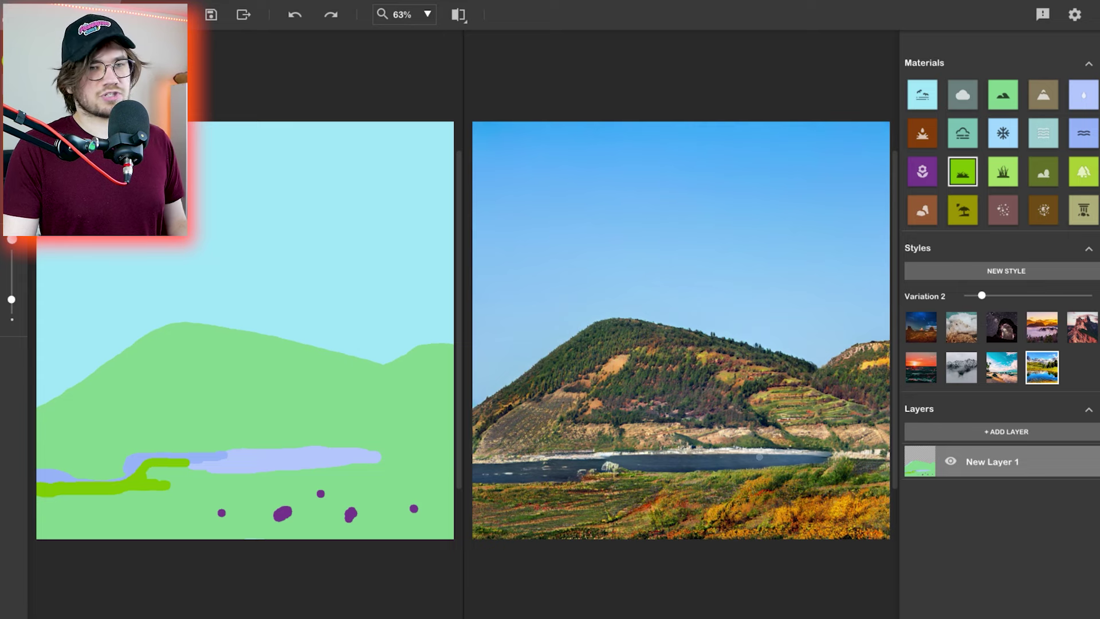
{"action": "left_click", "coordinate": [1004, 177]}
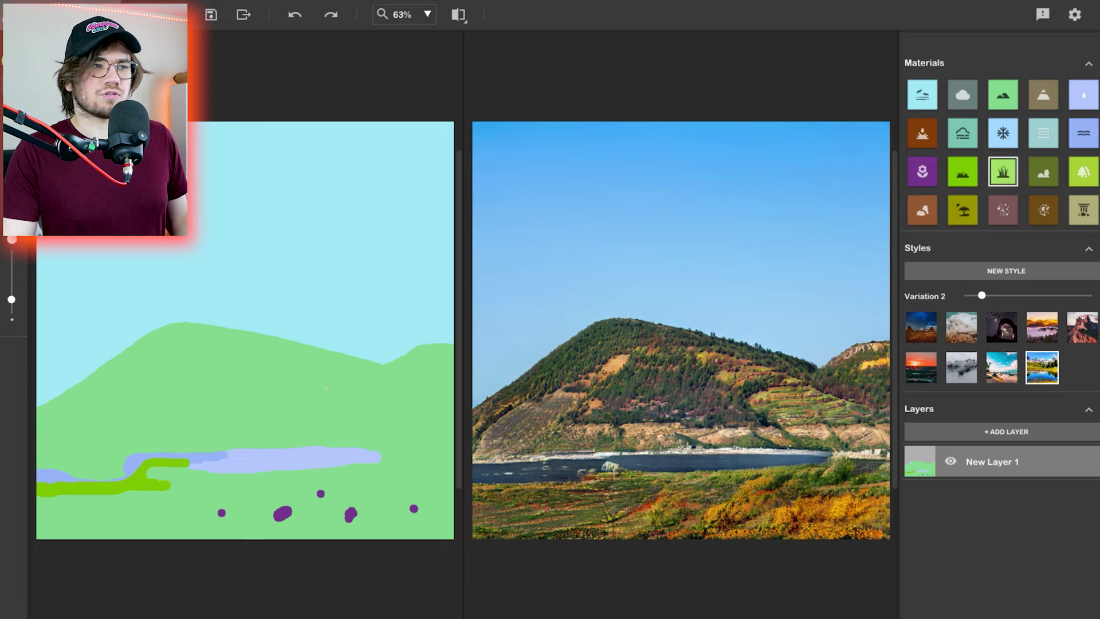
{"action": "left_click_drag", "start_coordinate": [35, 473], "coordinate": [139, 453]}
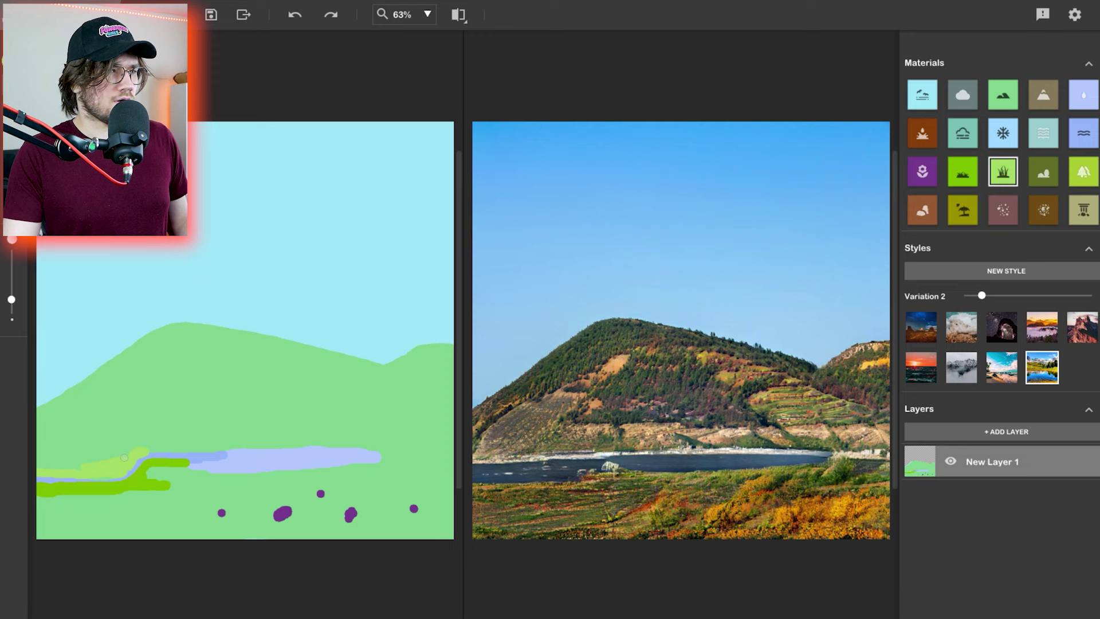
{"action": "left_click_drag", "start_coordinate": [124, 457], "coordinate": [66, 461]}
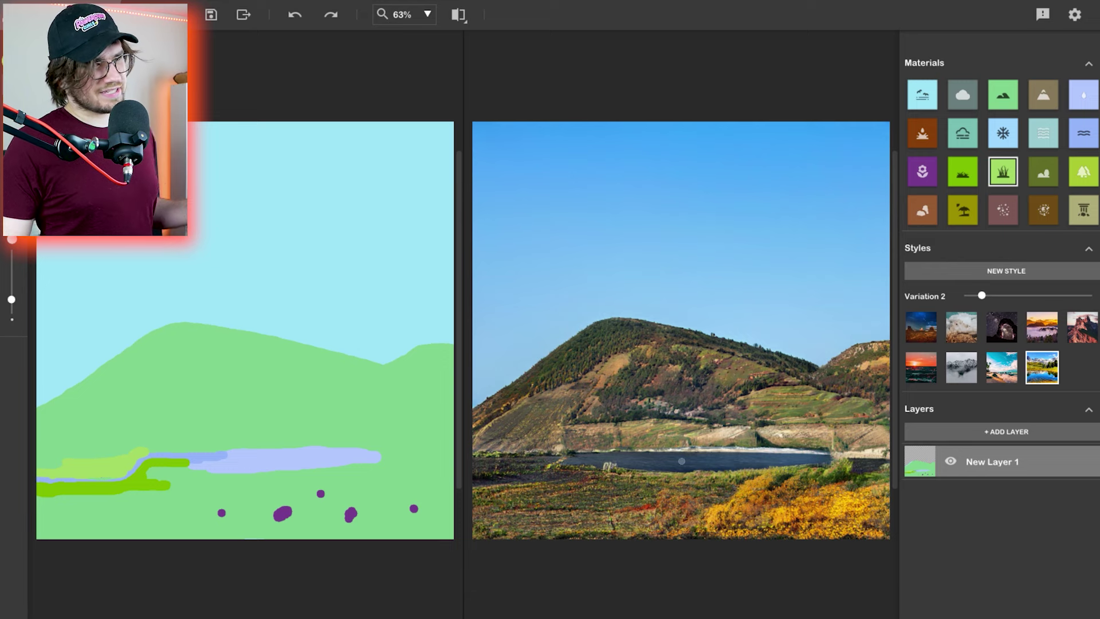
- Paint a jagged row of trees along the pond's far shore and set the style to Variation 1
{"action": "left_click", "coordinate": [1046, 176]}
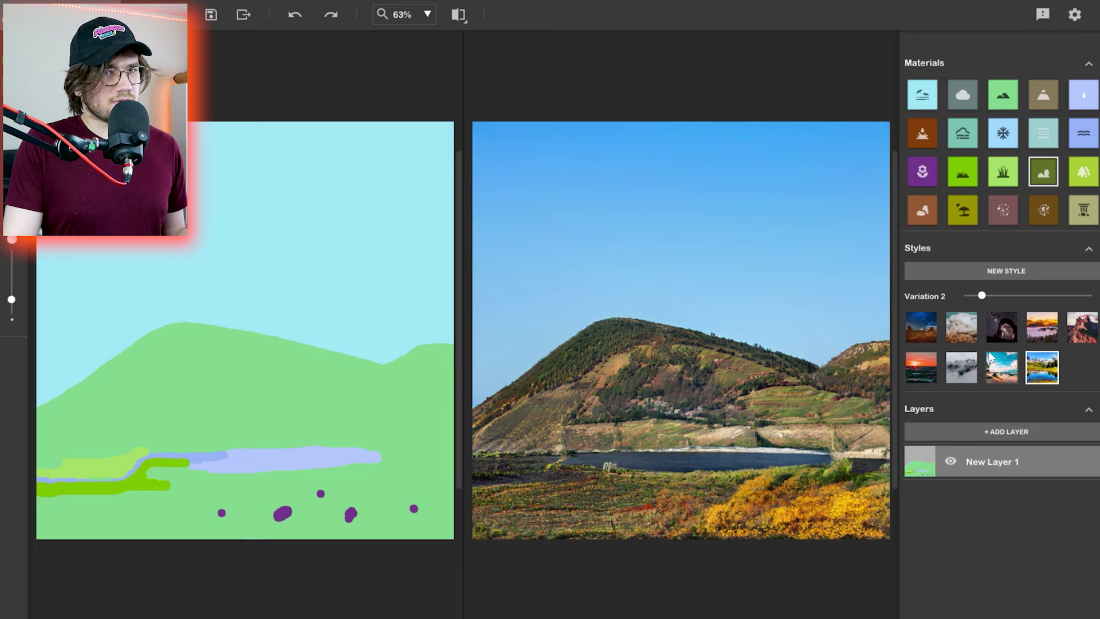
{"action": "left_click", "coordinate": [1083, 171]}
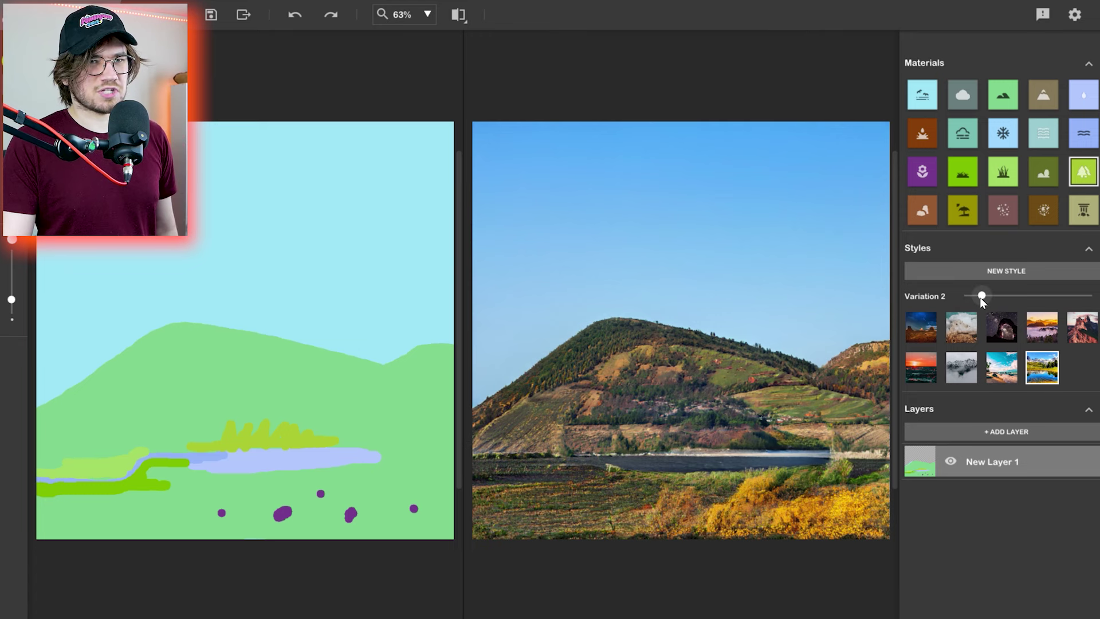
{"action": "left_click_drag", "start_coordinate": [982, 296], "coordinate": [968, 295]}
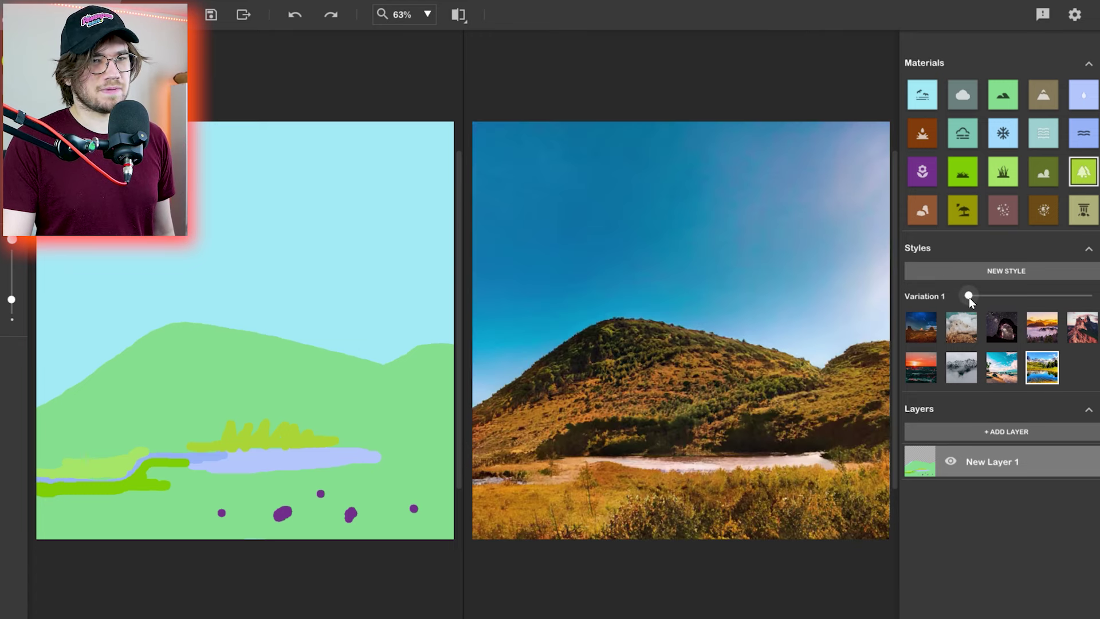
- Compare the sunset, night desert, misty and alpine lake styles on the landscape, and apply the blue-sky beach style
{"action": "left_click", "coordinate": [1001, 376]}
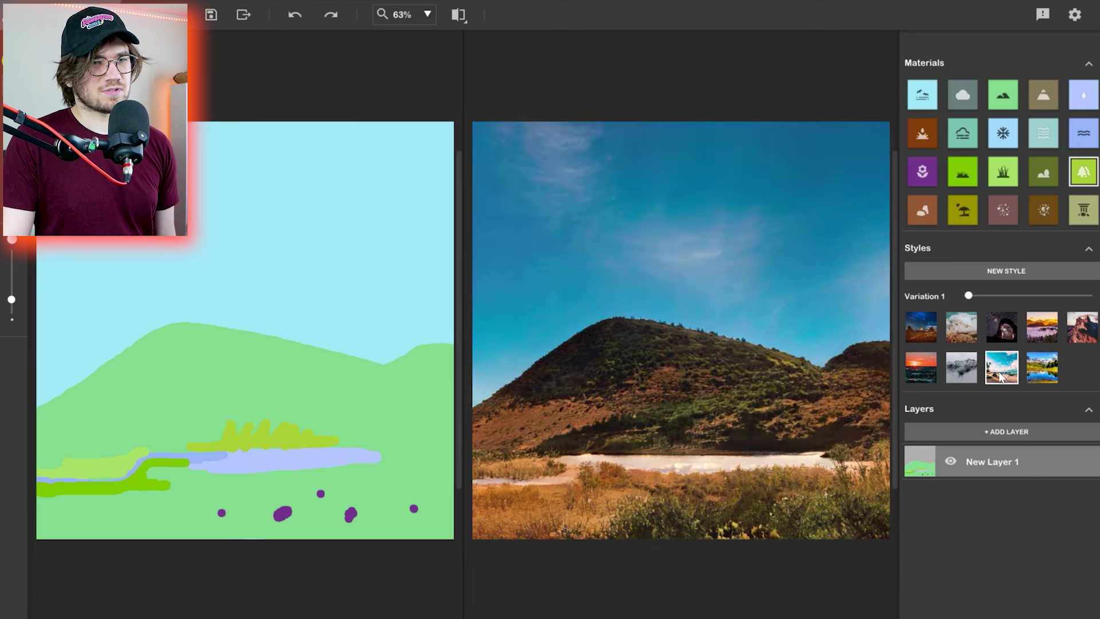
{"action": "left_click", "coordinate": [1041, 335]}
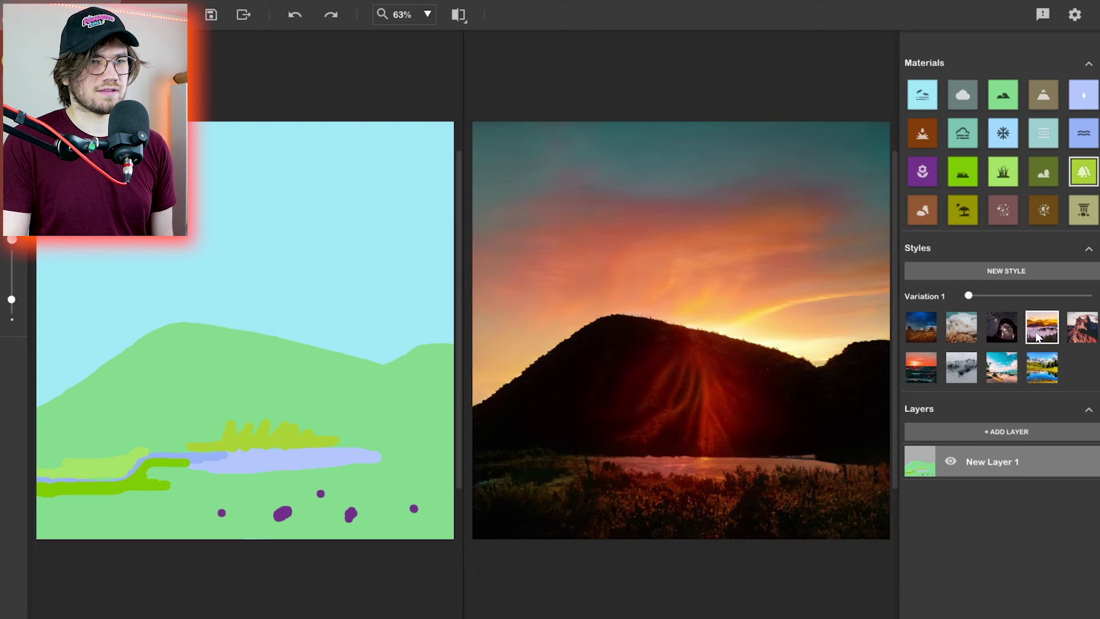
{"action": "left_click", "coordinate": [954, 335]}
{"action": "left_click", "coordinate": [933, 332]}
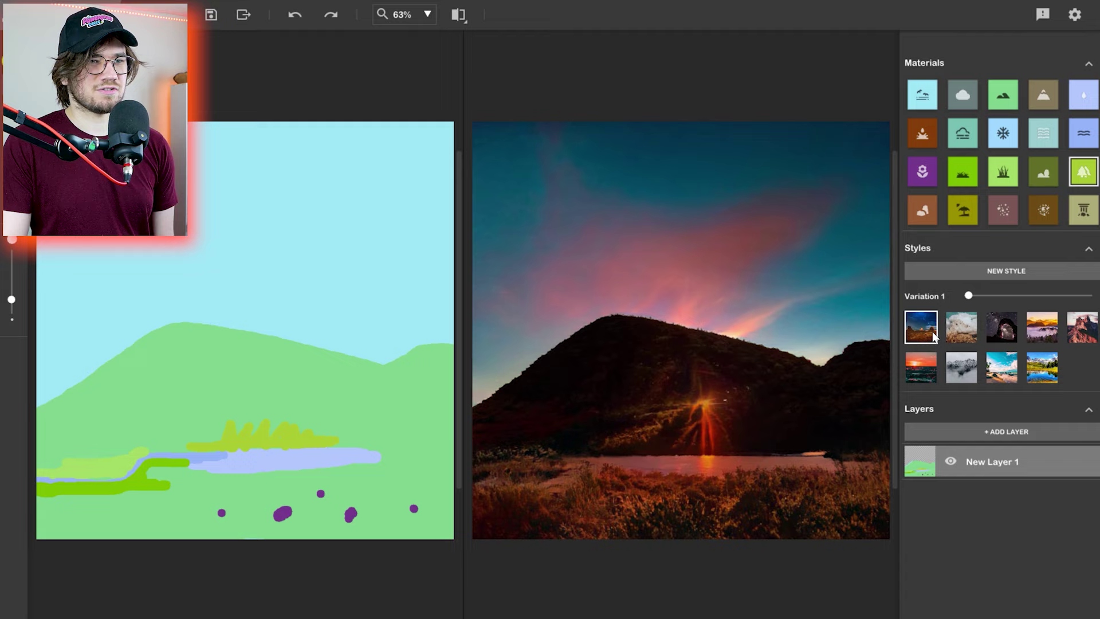
{"action": "left_click", "coordinate": [959, 367]}
{"action": "left_click", "coordinate": [1007, 372]}
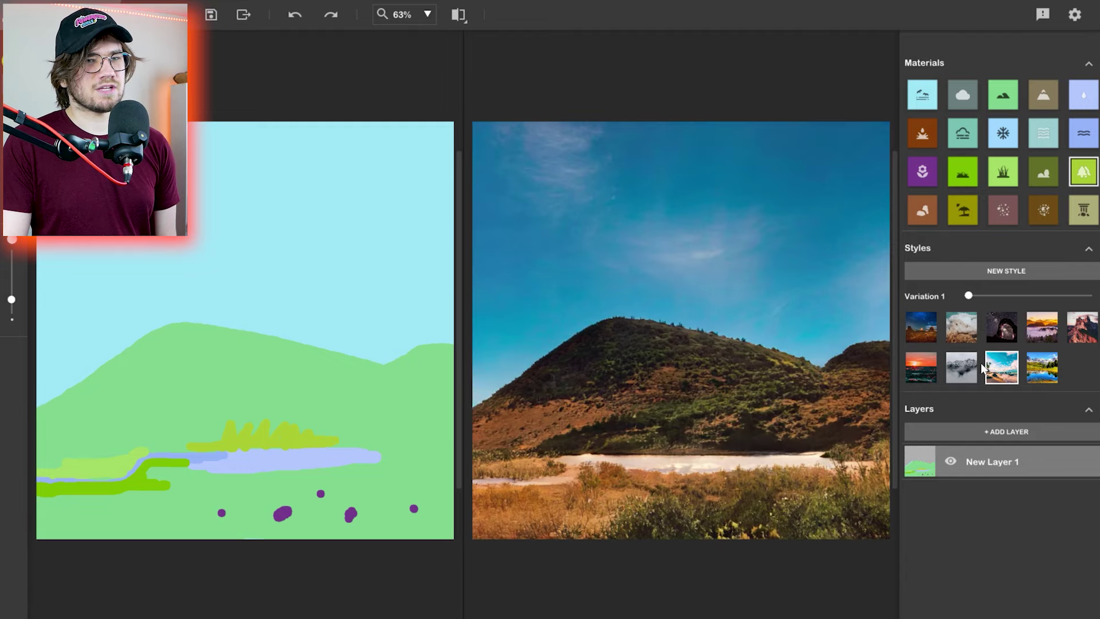
{"action": "left_click", "coordinate": [1040, 367]}
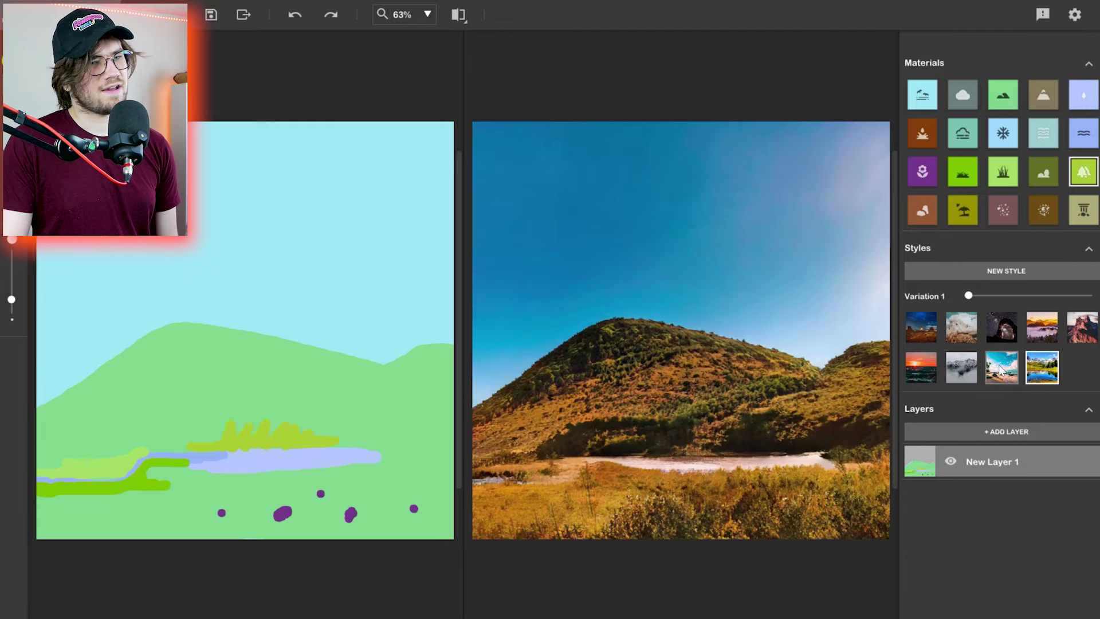
{"action": "left_click", "coordinate": [1002, 371]}
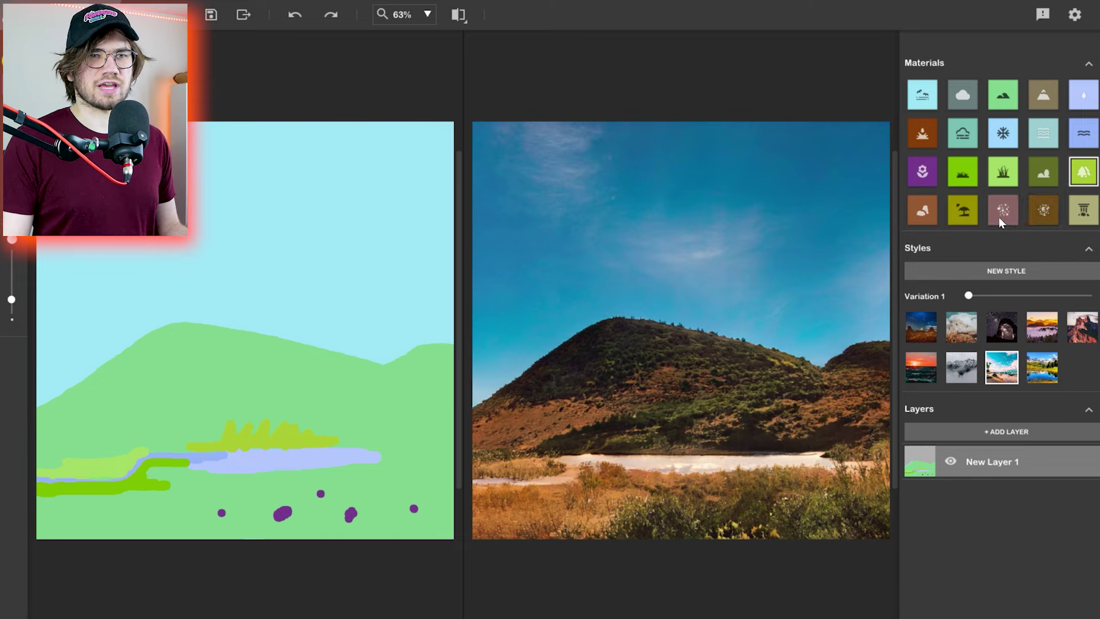
- Paint an olive strip along the pond's near shore, with four small brown rocks below it and two large ones in the right foreground
{"action": "left_click", "coordinate": [968, 218]}
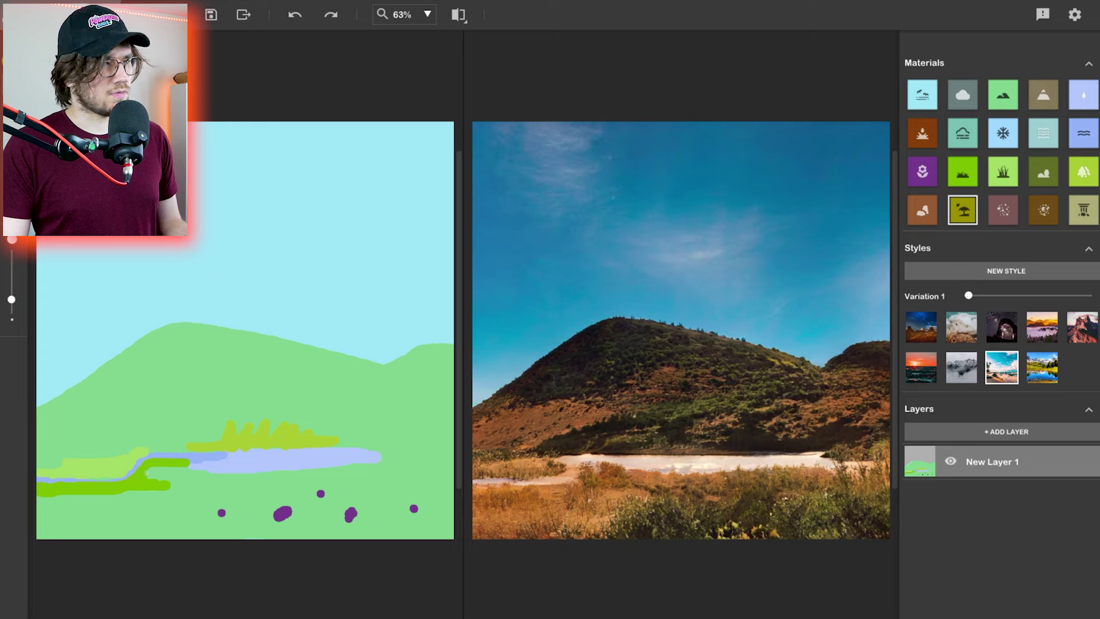
{"action": "mouse_move", "coordinate": [145, 473]}
{"action": "left_mouse_down"}
{"action": "mouse_move", "coordinate": [230, 476]}
{"action": "mouse_move", "coordinate": [205, 476]}
{"action": "left_mouse_up"}
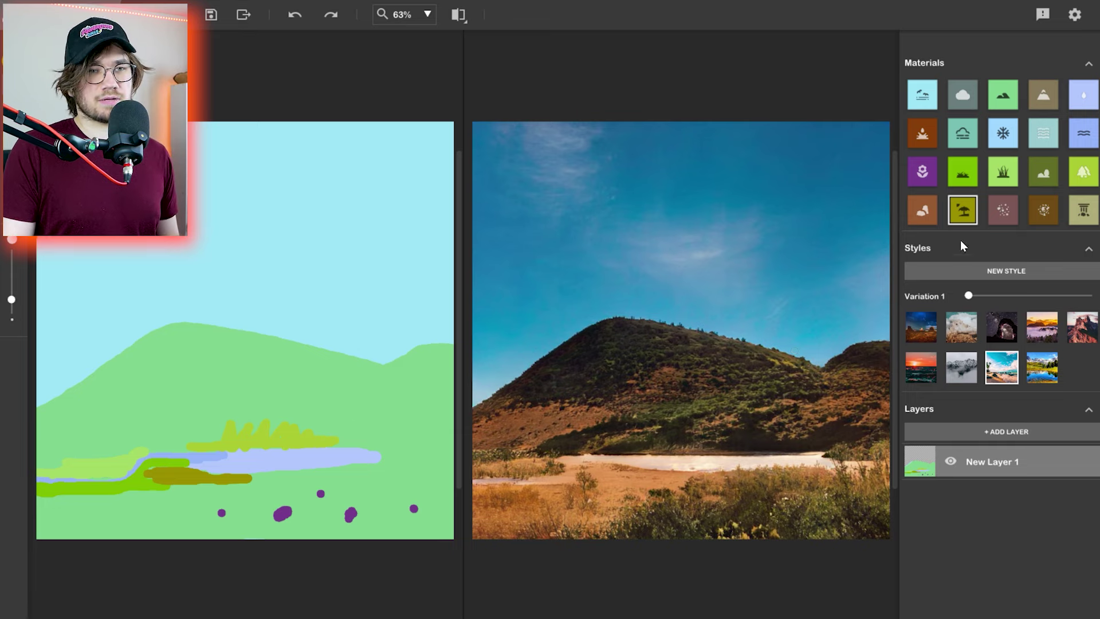
{"action": "left_click", "coordinate": [934, 214]}
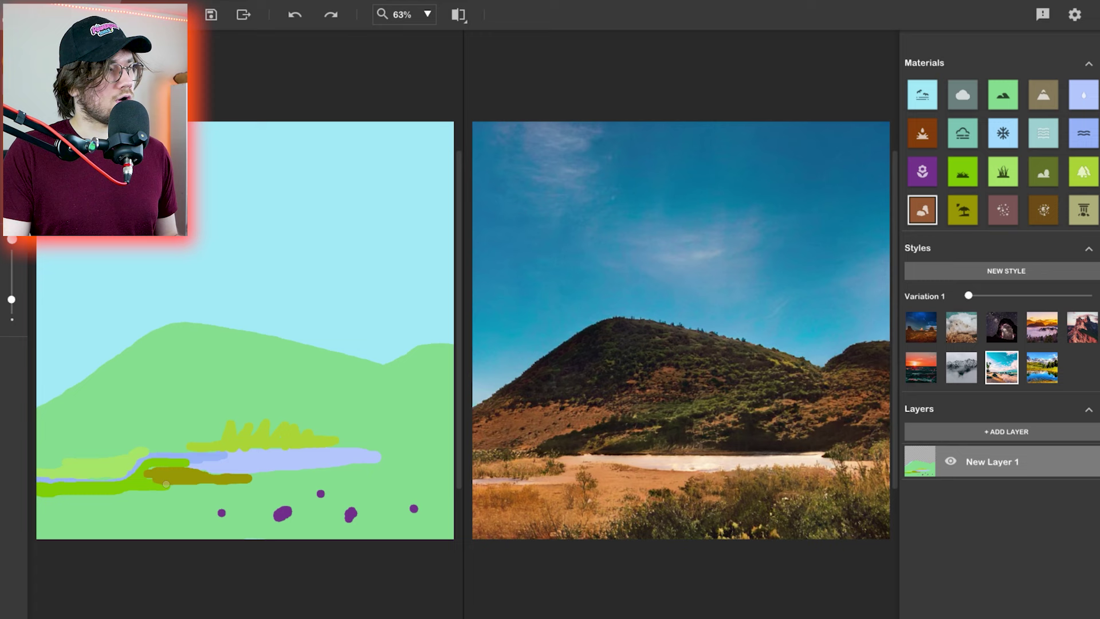
{"action": "left_click_drag", "start_coordinate": [166, 484], "coordinate": [203, 487]}
{"action": "left_click", "coordinate": [232, 485]}
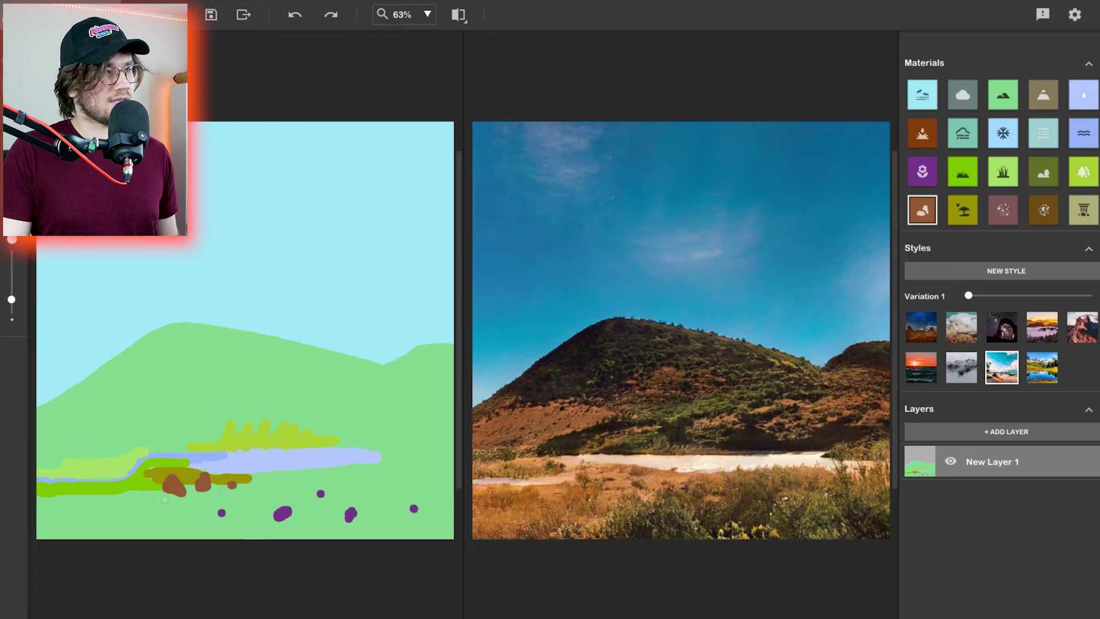
{"action": "left_click", "coordinate": [147, 496]}
{"action": "left_click_drag", "start_coordinate": [135, 495], "coordinate": [146, 497]}
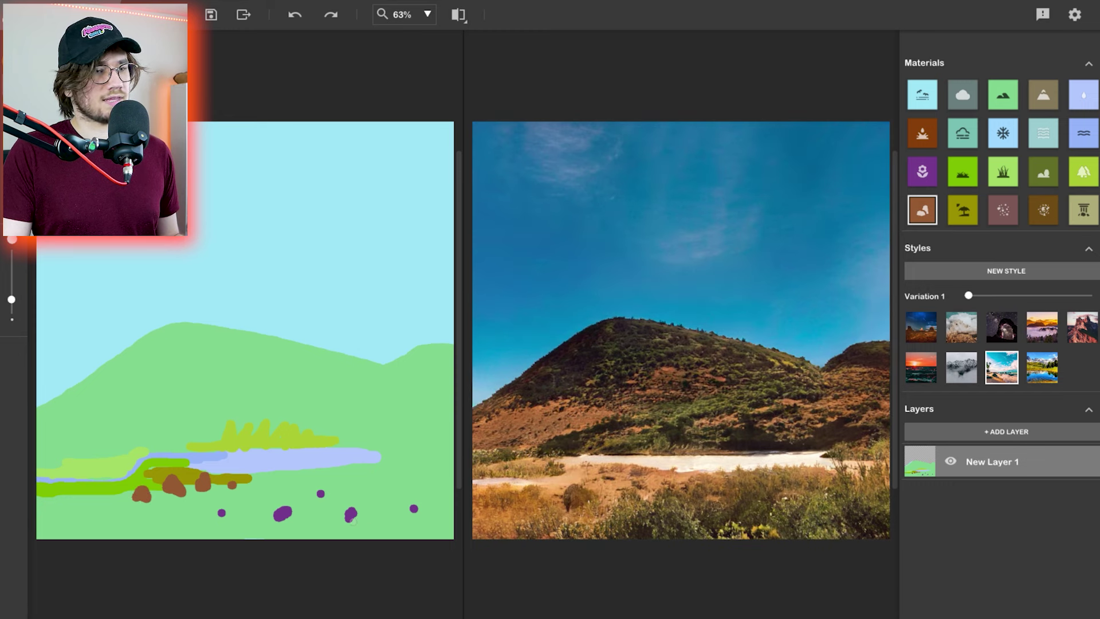
{"action": "mouse_move", "coordinate": [353, 520]}
{"action": "left_mouse_down"}
{"action": "mouse_move", "coordinate": [356, 495]}
{"action": "mouse_move", "coordinate": [392, 501]}
{"action": "mouse_move", "coordinate": [404, 519]}
{"action": "mouse_move", "coordinate": [342, 507]}
{"action": "mouse_move", "coordinate": [361, 509]}
{"action": "mouse_move", "coordinate": [350, 512]}
{"action": "mouse_move", "coordinate": [359, 495]}
{"action": "mouse_move", "coordinate": [372, 506]}
{"action": "mouse_move", "coordinate": [362, 493]}
{"action": "mouse_move", "coordinate": [415, 513]}
{"action": "mouse_move", "coordinate": [376, 509]}
{"action": "mouse_move", "coordinate": [372, 509]}
{"action": "left_mouse_up"}
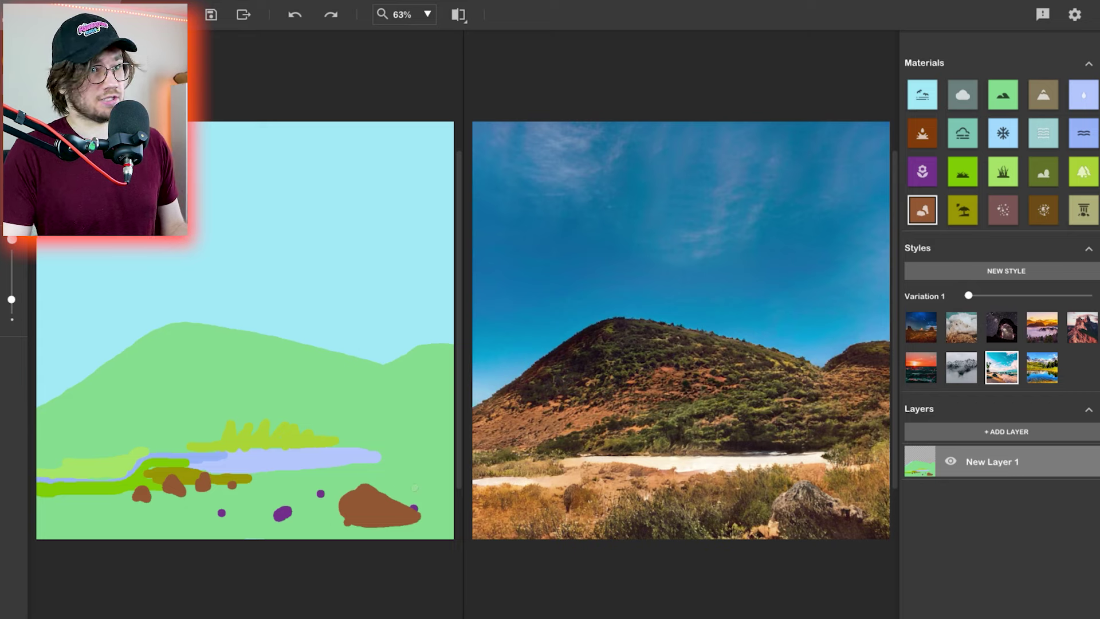
{"action": "mouse_move", "coordinate": [414, 487]}
{"action": "left_mouse_down"}
{"action": "mouse_move", "coordinate": [427, 476]}
{"action": "mouse_move", "coordinate": [412, 484]}
{"action": "mouse_move", "coordinate": [437, 485]}
{"action": "mouse_move", "coordinate": [407, 491]}
{"action": "left_mouse_up"}
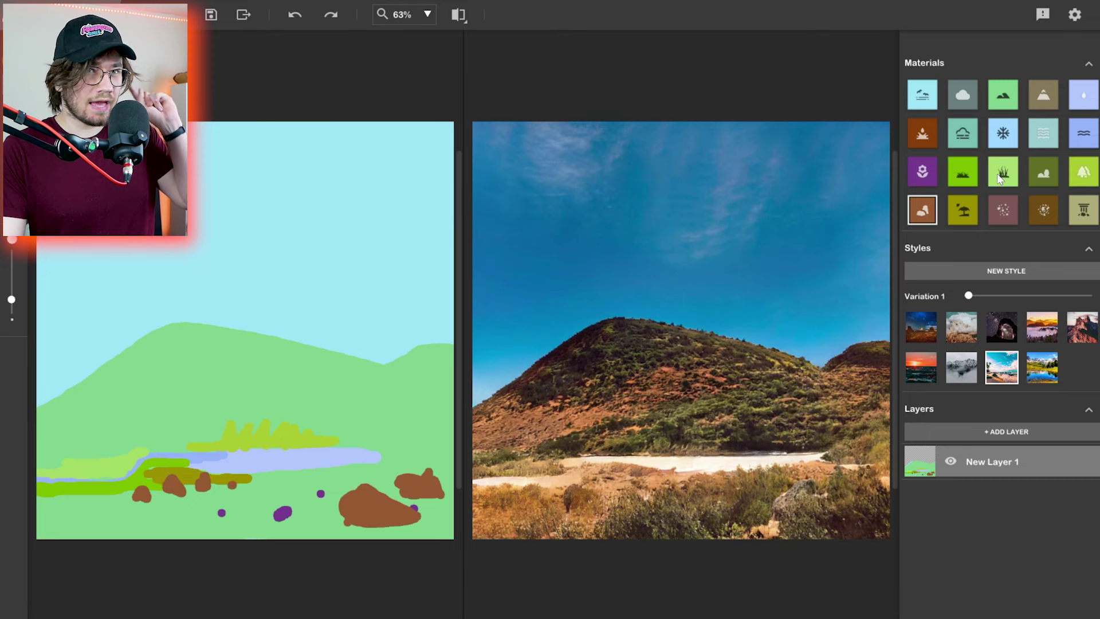
- Paint khaki patches with the column-icon material on the hill's left slope and ridge, and along the pond's right far shore
{"action": "left_click", "coordinate": [1085, 213]}
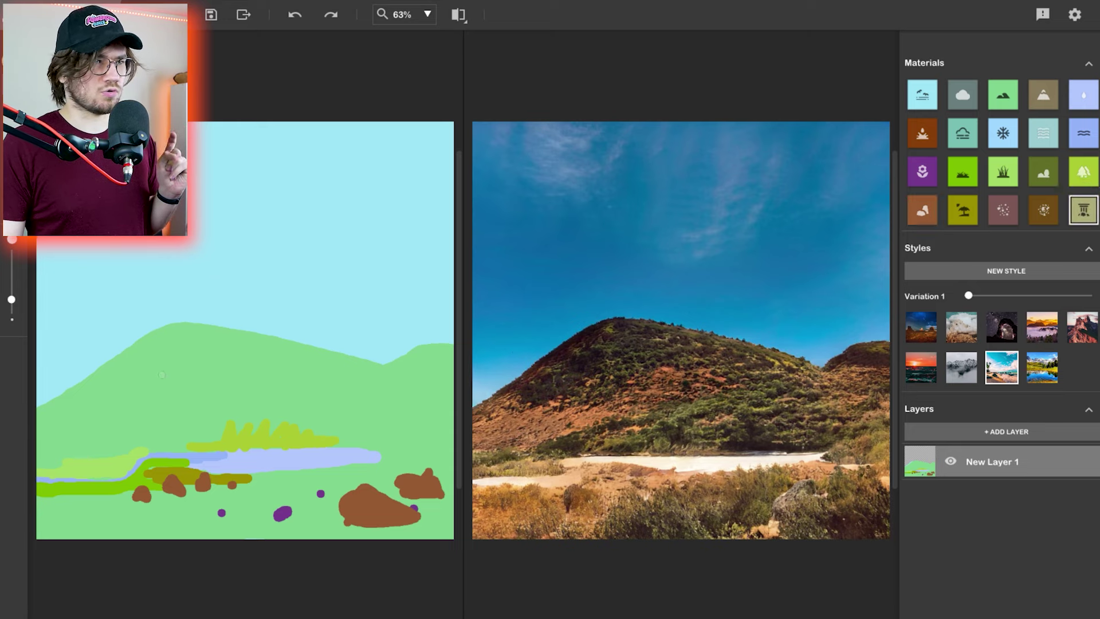
{"action": "mouse_move", "coordinate": [143, 390]}
{"action": "left_mouse_down"}
{"action": "mouse_move", "coordinate": [120, 383]}
{"action": "mouse_move", "coordinate": [148, 371]}
{"action": "mouse_move", "coordinate": [157, 375]}
{"action": "mouse_move", "coordinate": [127, 379]}
{"action": "mouse_move", "coordinate": [168, 379]}
{"action": "mouse_move", "coordinate": [147, 392]}
{"action": "mouse_move", "coordinate": [167, 383]}
{"action": "mouse_move", "coordinate": [130, 391]}
{"action": "mouse_move", "coordinate": [113, 378]}
{"action": "mouse_move", "coordinate": [163, 383]}
{"action": "mouse_move", "coordinate": [154, 389]}
{"action": "mouse_move", "coordinate": [190, 376]}
{"action": "mouse_move", "coordinate": [152, 375]}
{"action": "left_mouse_up"}
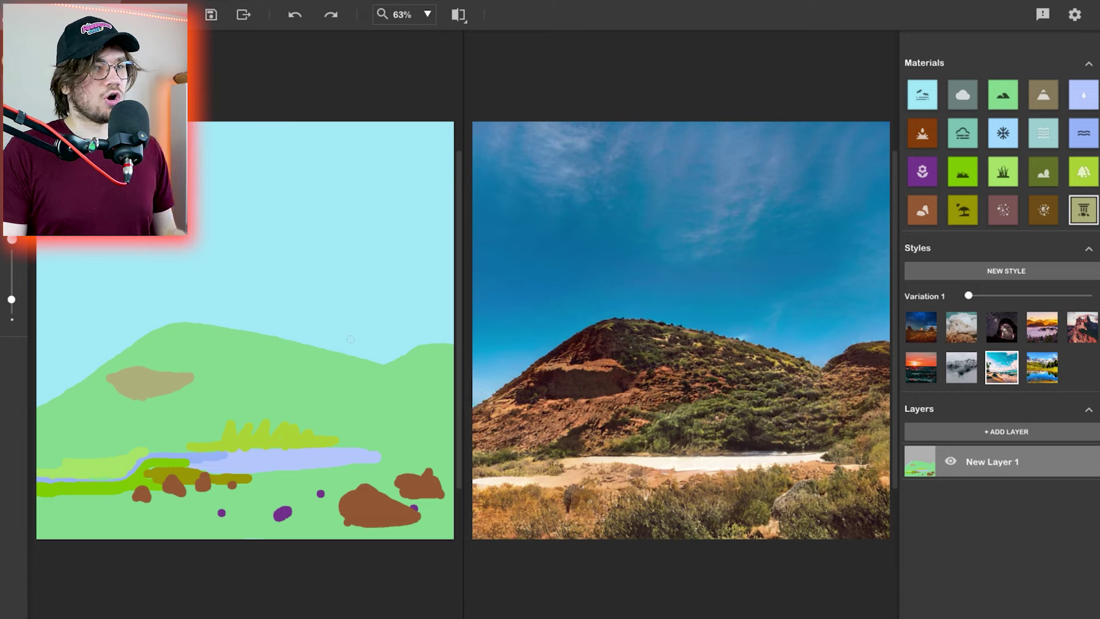
{"action": "mouse_move", "coordinate": [250, 338]}
{"action": "left_mouse_down"}
{"action": "mouse_move", "coordinate": [293, 343]}
{"action": "mouse_move", "coordinate": [266, 342]}
{"action": "mouse_move", "coordinate": [277, 330]}
{"action": "mouse_move", "coordinate": [294, 341]}
{"action": "mouse_move", "coordinate": [262, 340]}
{"action": "left_mouse_up"}
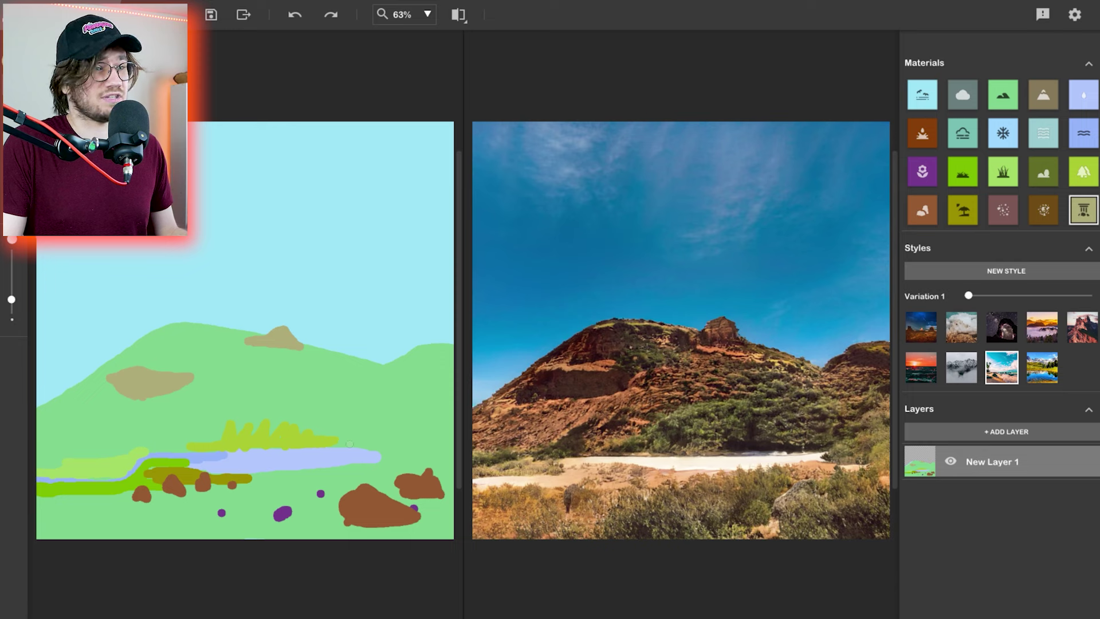
{"action": "mouse_move", "coordinate": [349, 444]}
{"action": "left_mouse_down"}
{"action": "mouse_move", "coordinate": [362, 423]}
{"action": "mouse_move", "coordinate": [376, 438]}
{"action": "mouse_move", "coordinate": [345, 439]}
{"action": "mouse_move", "coordinate": [364, 432]}
{"action": "mouse_move", "coordinate": [354, 444]}
{"action": "mouse_move", "coordinate": [383, 442]}
{"action": "left_mouse_up"}
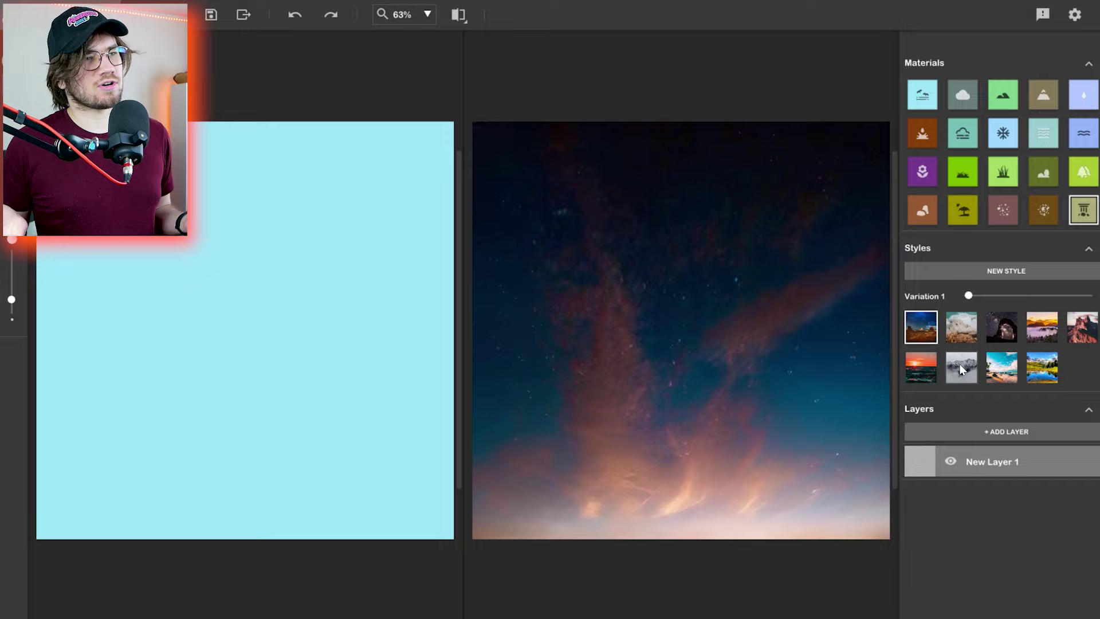
- Fill the lower half of the blank sky canvas with the pale teal sea material, using a larger brush
{"action": "left_click", "coordinate": [1077, 132]}
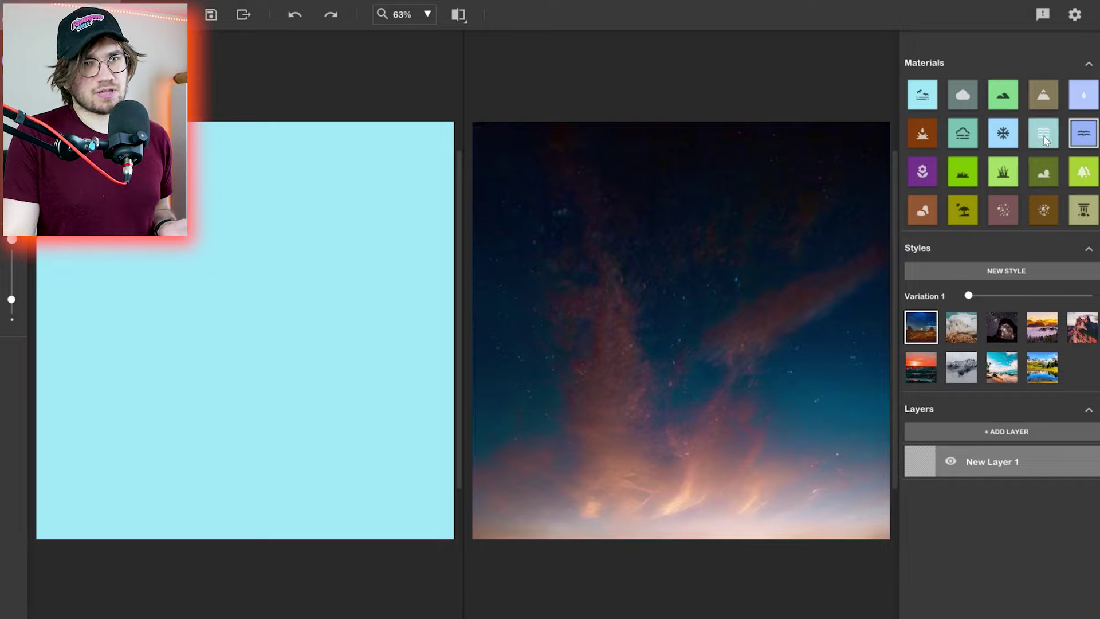
{"action": "left_click", "coordinate": [1045, 135]}
{"action": "left_click_drag", "start_coordinate": [11, 299], "coordinate": [11, 262]}
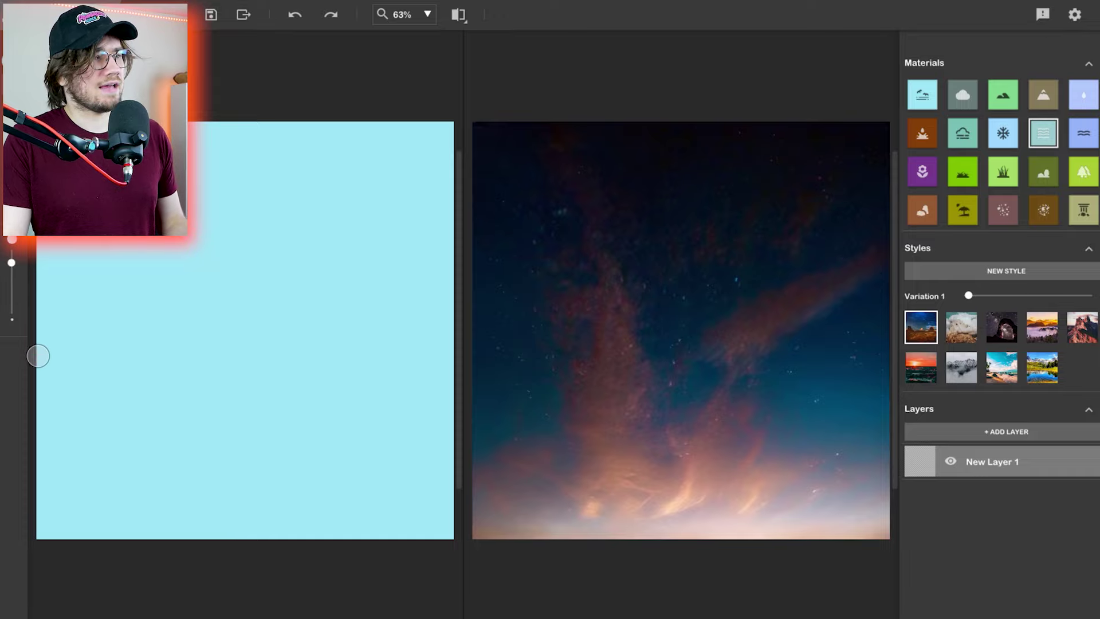
{"action": "mouse_move", "coordinate": [36, 353]}
{"action": "left_mouse_down"}
{"action": "mouse_move", "coordinate": [407, 359]}
{"action": "mouse_move", "coordinate": [444, 403]}
{"action": "mouse_move", "coordinate": [126, 410]}
{"action": "left_mouse_up"}
{"action": "mouse_move", "coordinate": [427, 371]}
{"action": "left_mouse_down"}
{"action": "mouse_move", "coordinate": [467, 432]}
{"action": "mouse_move", "coordinate": [216, 479]}
{"action": "mouse_move", "coordinate": [429, 498]}
{"action": "mouse_move", "coordinate": [276, 532]}
{"action": "mouse_move", "coordinate": [162, 531]}
{"action": "mouse_move", "coordinate": [180, 491]}
{"action": "mouse_move", "coordinate": [53, 474]}
{"action": "mouse_move", "coordinate": [76, 470]}
{"action": "left_mouse_up"}
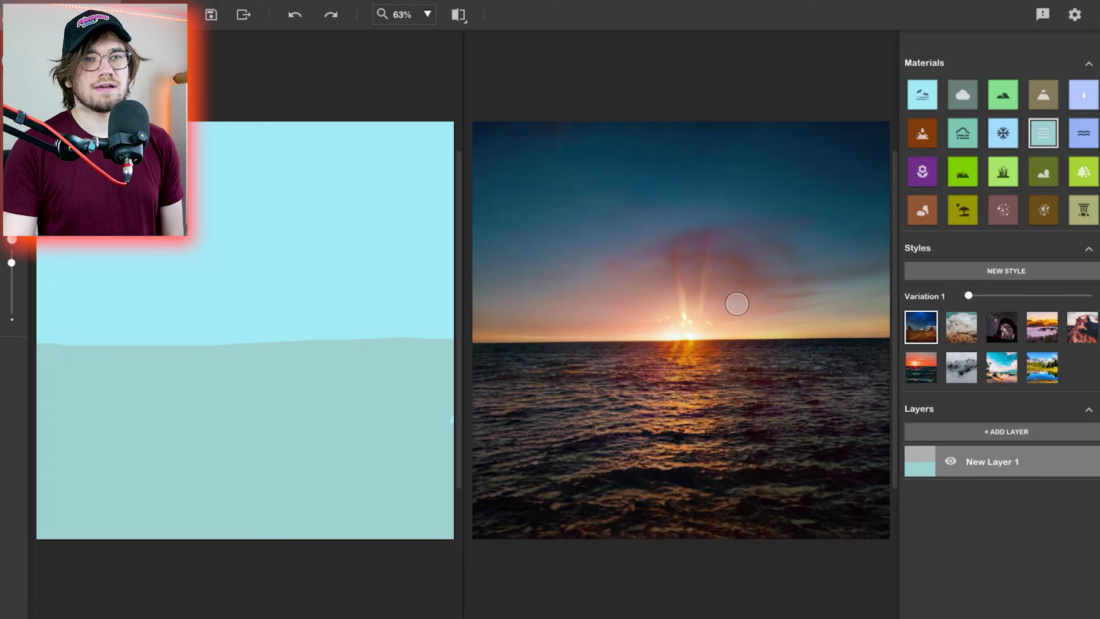
- Paint a wide band of fog across the sea's horizon and set the style to Variation 3
{"action": "left_click", "coordinate": [963, 133]}
{"action": "mouse_move", "coordinate": [41, 334]}
{"action": "left_mouse_down"}
{"action": "mouse_move", "coordinate": [420, 324]}
{"action": "mouse_move", "coordinate": [42, 321]}
{"action": "mouse_move", "coordinate": [207, 361]}
{"action": "mouse_move", "coordinate": [334, 335]}
{"action": "left_mouse_up"}
{"action": "left_click_drag", "start_coordinate": [11, 382], "coordinate": [123, 378]}
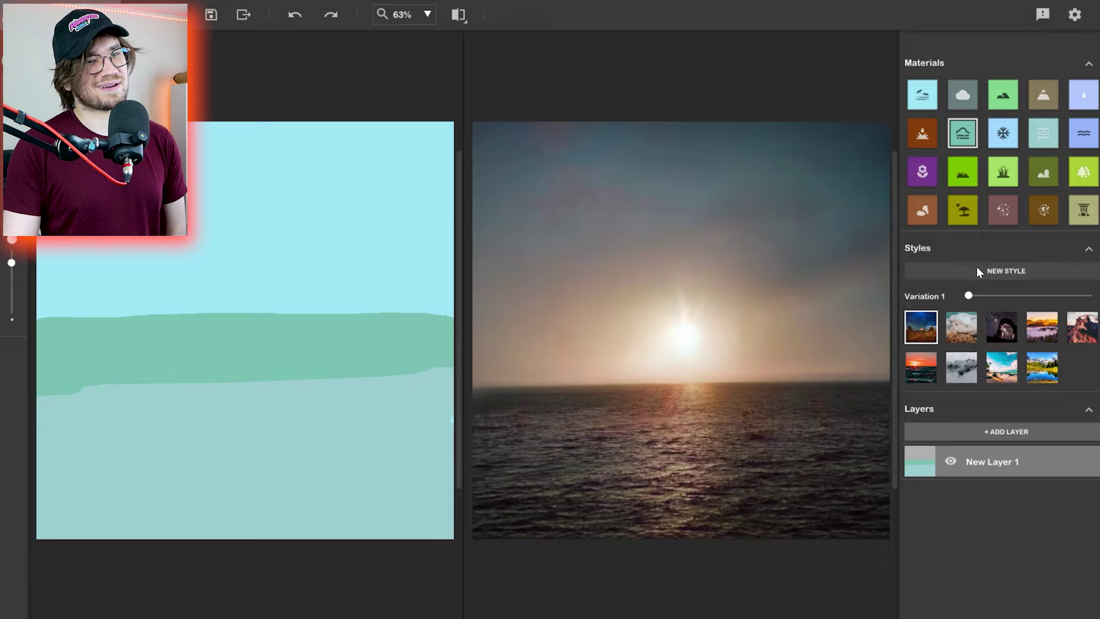
{"action": "left_click", "coordinate": [982, 295]}
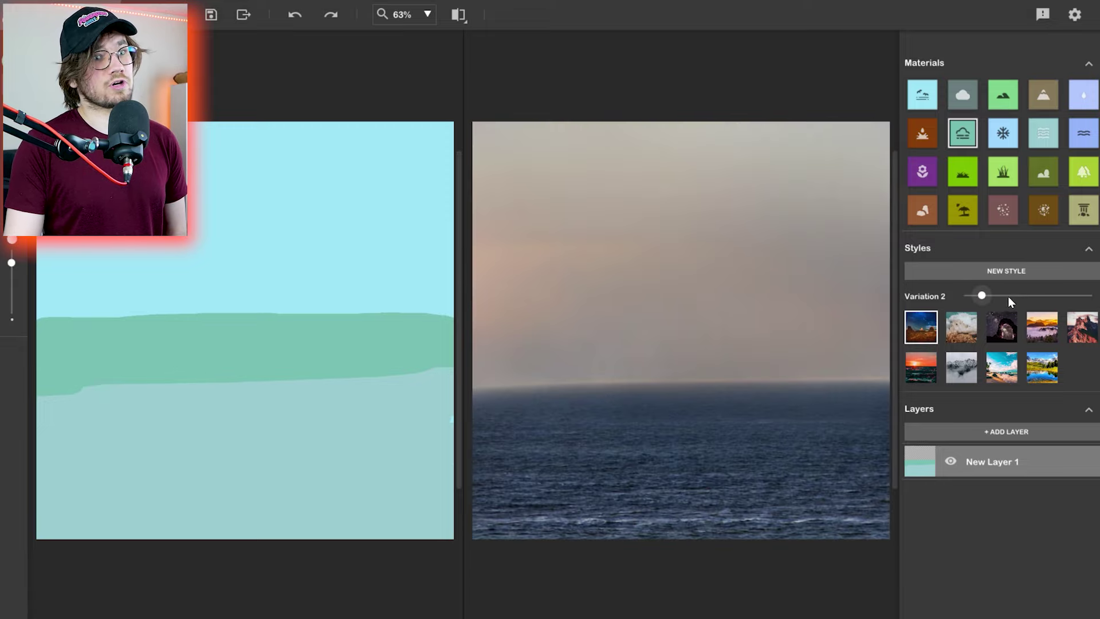
{"action": "key", "text": "Right"}
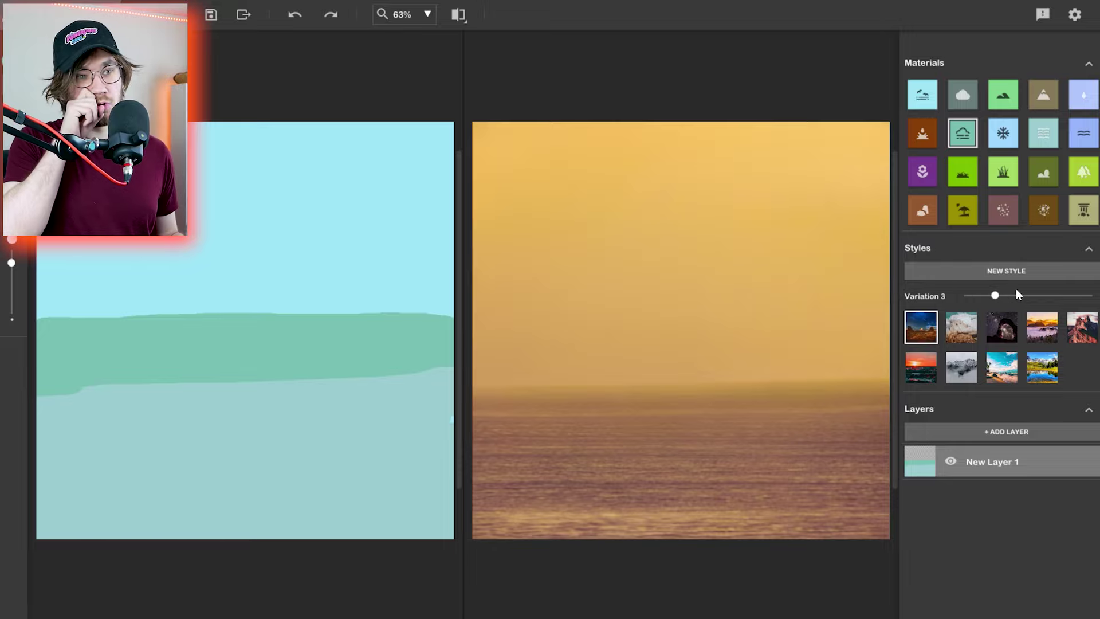
- Paint a thin hill headland into the sea from the right edge with a smaller brush, and set the style to Variation 2
{"action": "left_click", "coordinate": [1005, 96]}
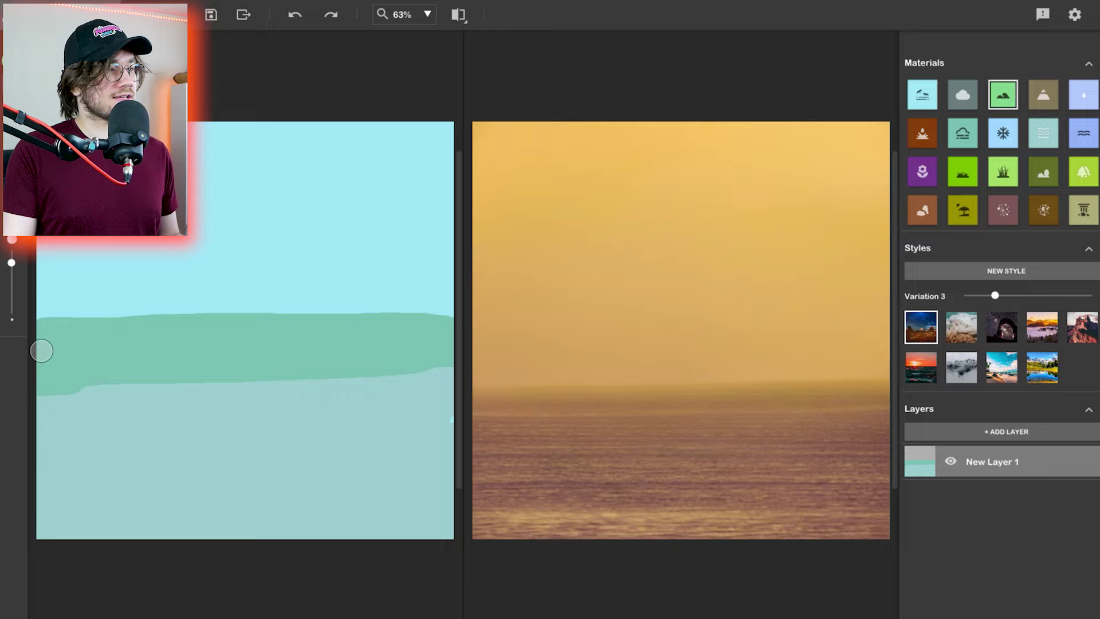
{"action": "left_click_drag", "start_coordinate": [12, 263], "coordinate": [11, 299]}
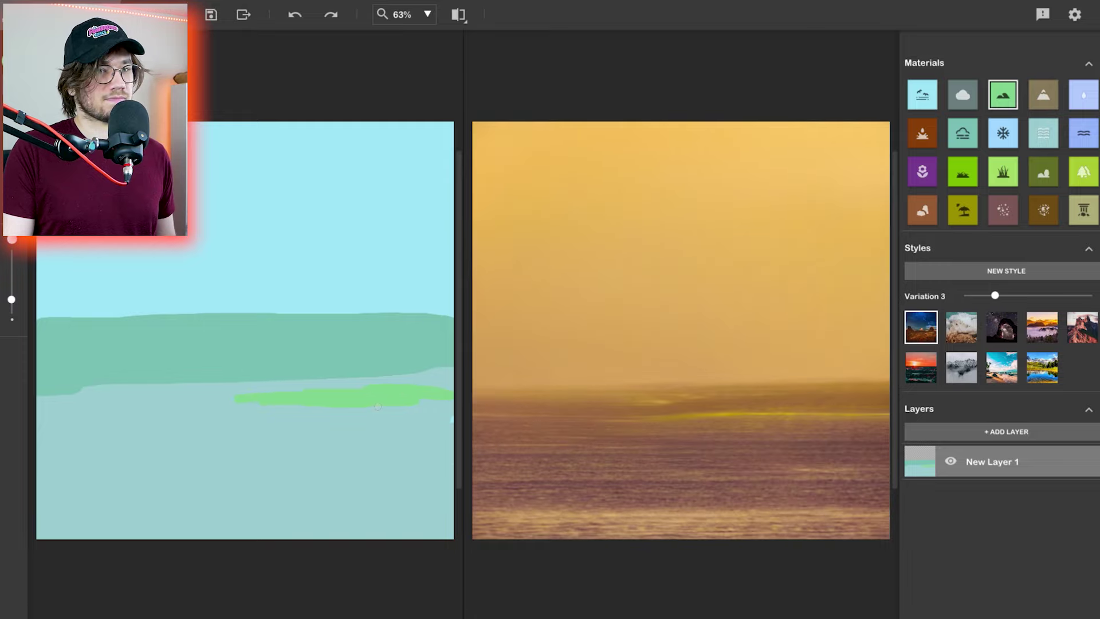
{"action": "left_click", "coordinate": [969, 295]}
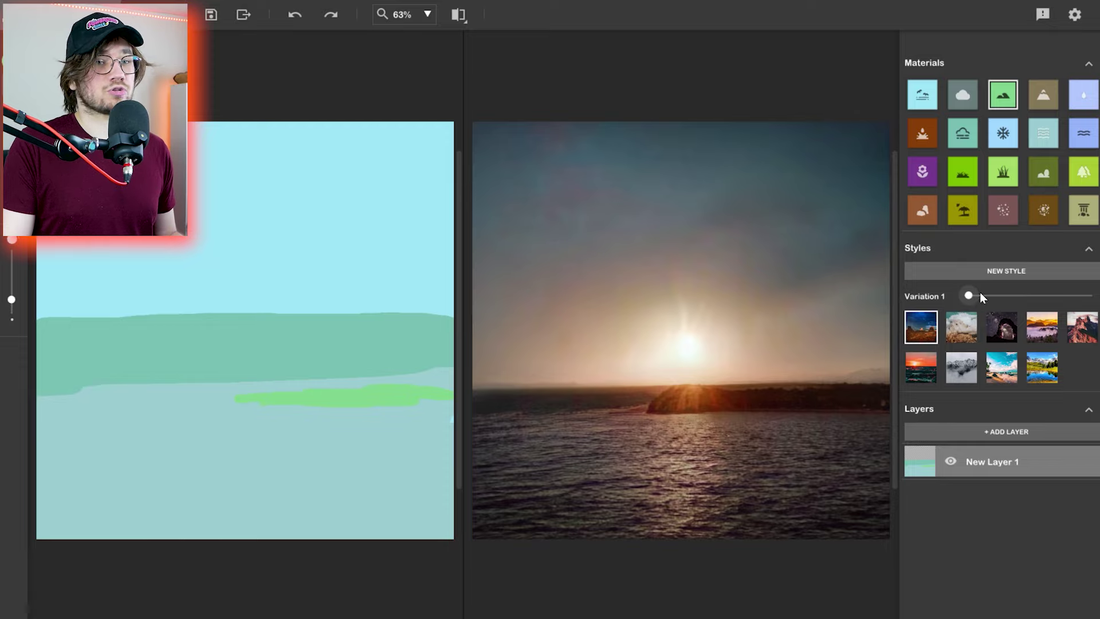
{"action": "mouse_move", "coordinate": [980, 294]}
{"action": "left_mouse_down"}
{"action": "mouse_move", "coordinate": [1006, 293]}
{"action": "mouse_move", "coordinate": [983, 296]}
{"action": "left_mouse_up"}
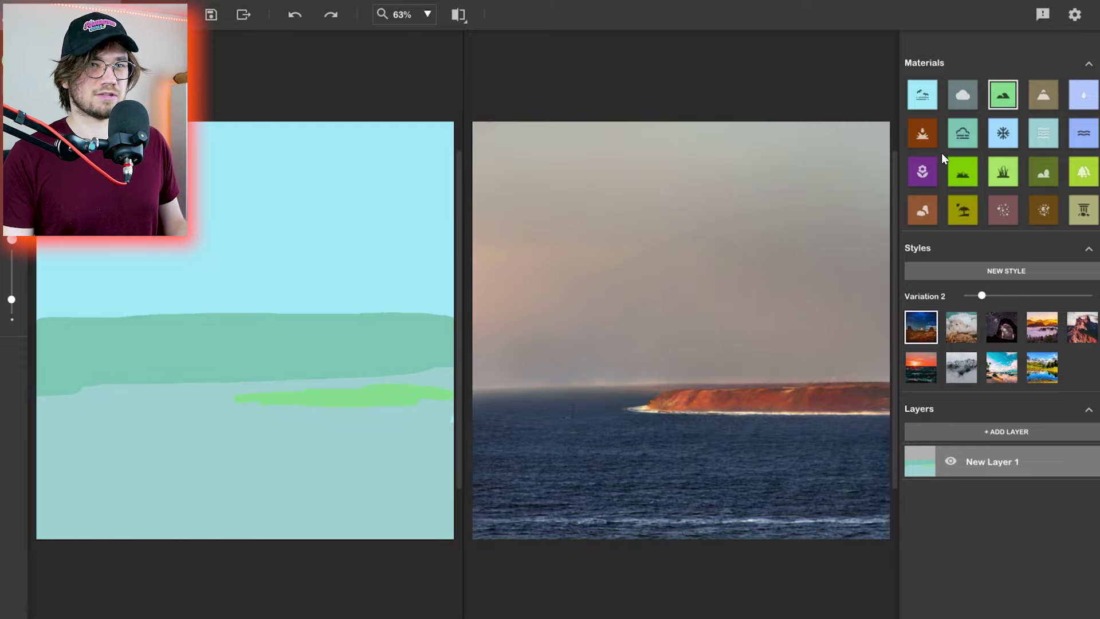
- Paint a row of trees along the headland with a taller one near its left end, and choose the mountain material
{"action": "left_click", "coordinate": [1083, 172]}
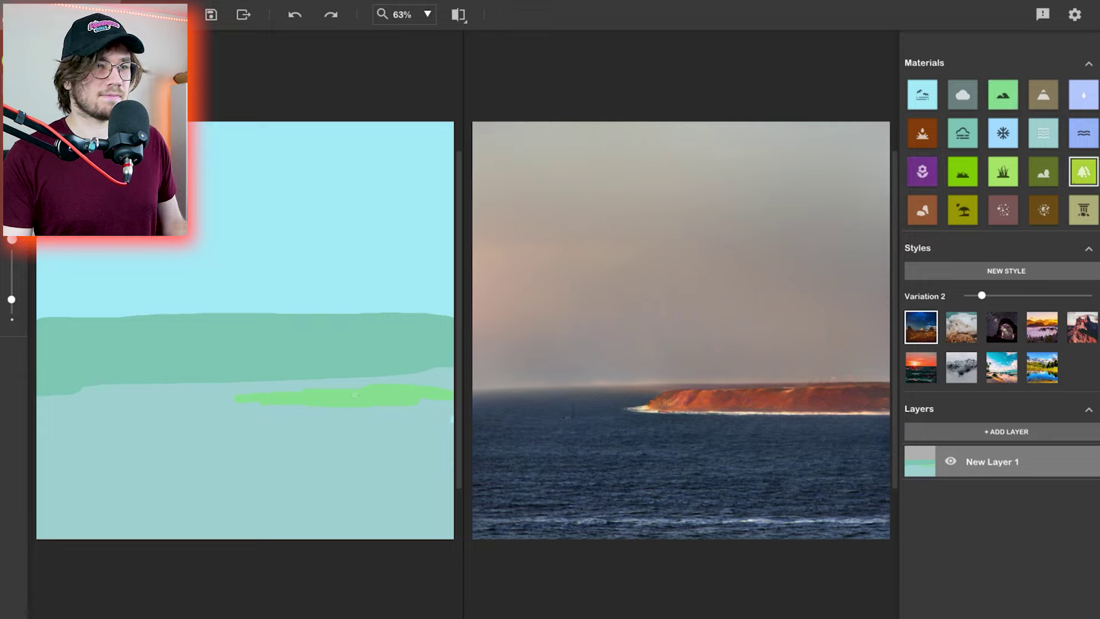
{"action": "left_click_drag", "start_coordinate": [297, 386], "coordinate": [379, 381]}
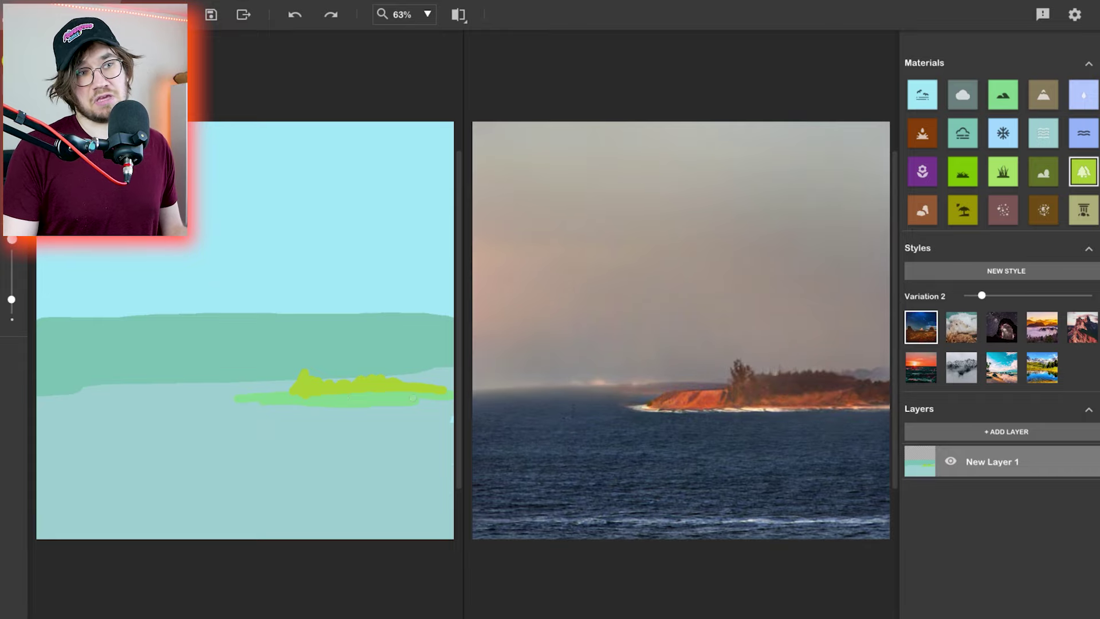
{"action": "left_click", "coordinate": [1044, 94]}
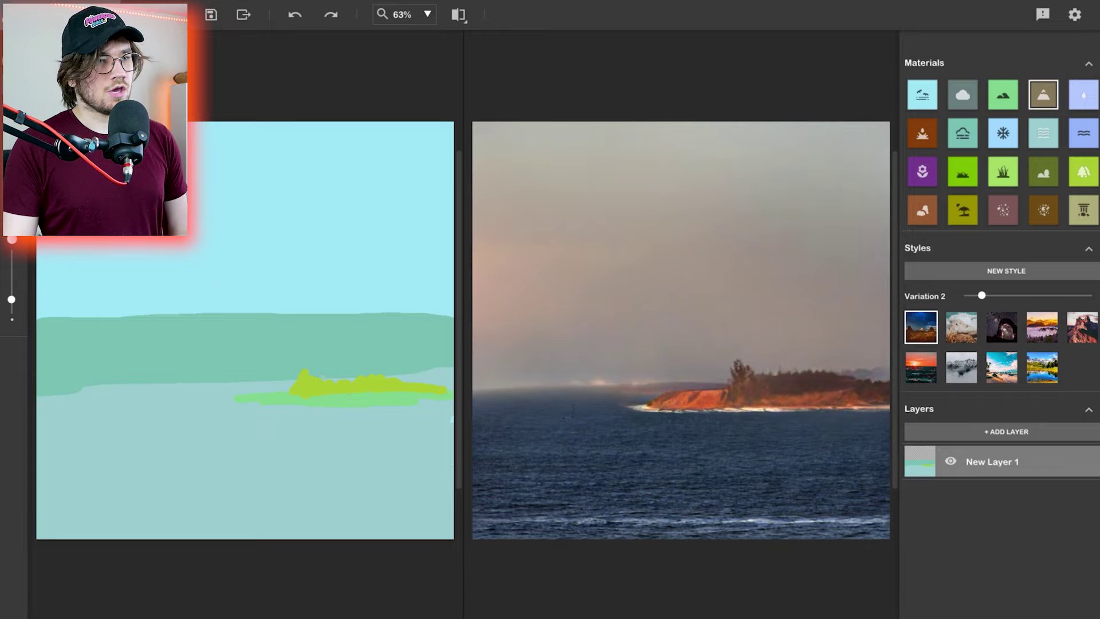
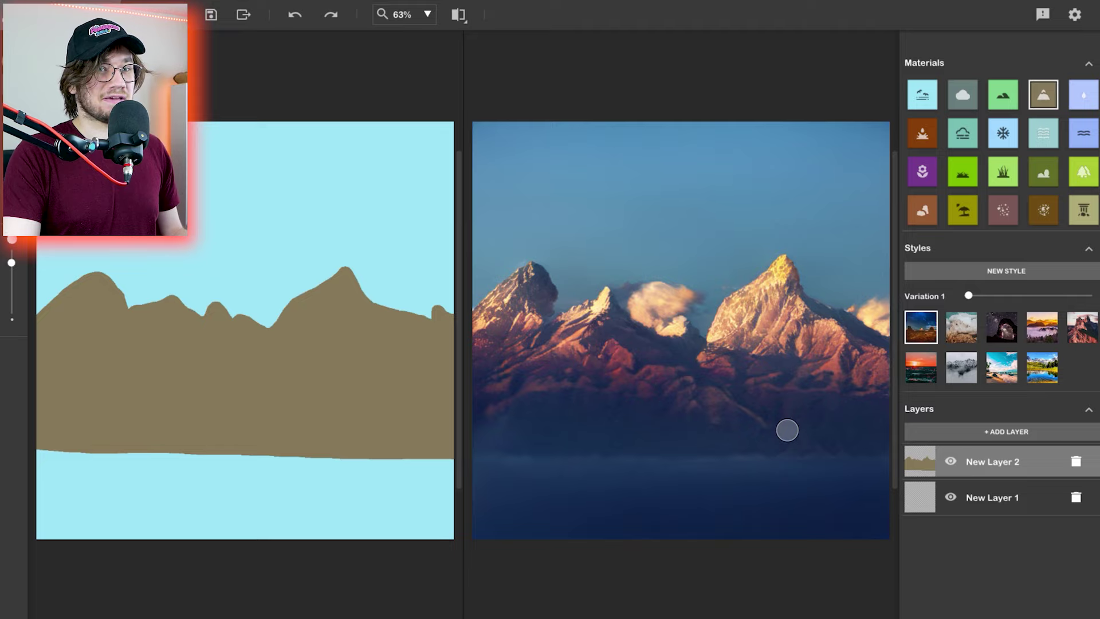
- Try the orange sunset style on the mountain range and apply the red rocky peak style
{"action": "left_click", "coordinate": [1053, 326]}
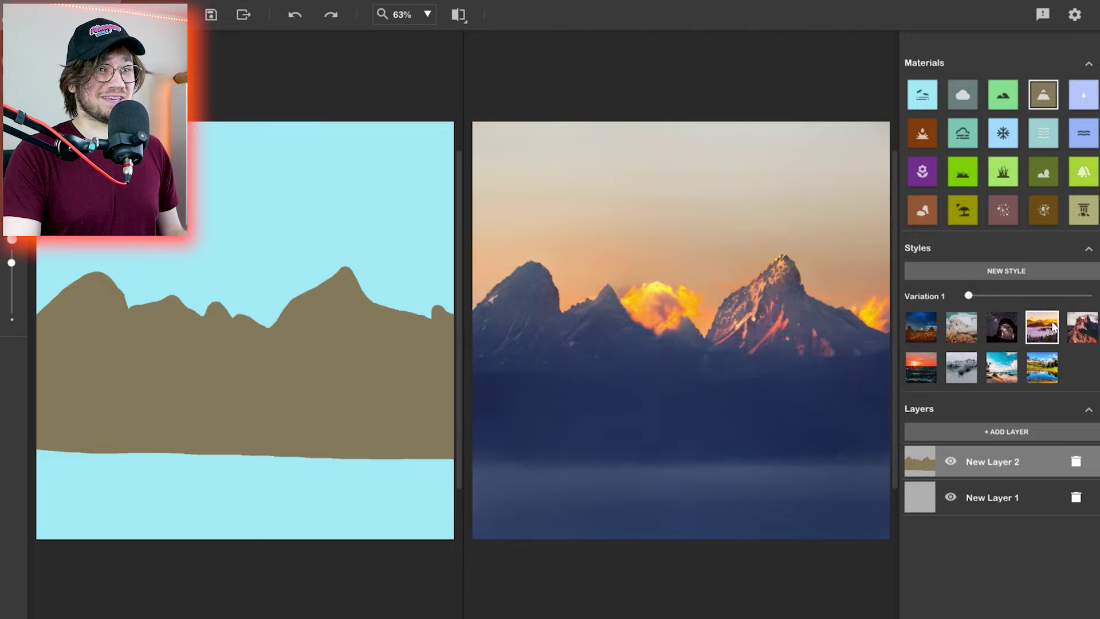
{"action": "left_click", "coordinate": [1073, 332]}
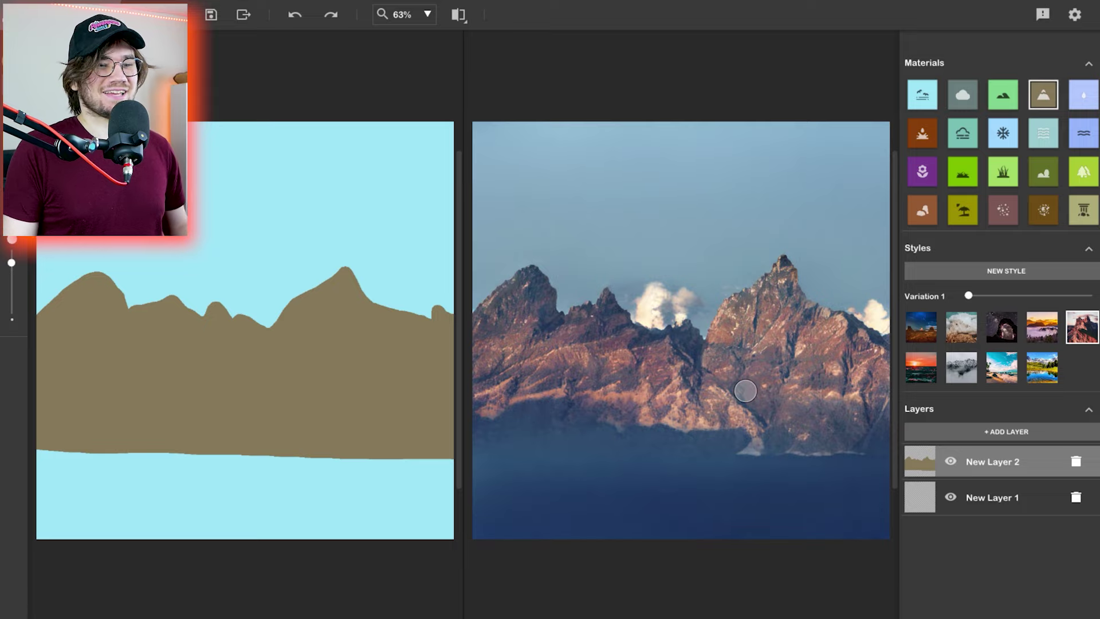
- Add a new layer and paint rolling hills below the mountains, with a large grass patch over their left and middle
{"action": "left_click", "coordinate": [962, 432]}
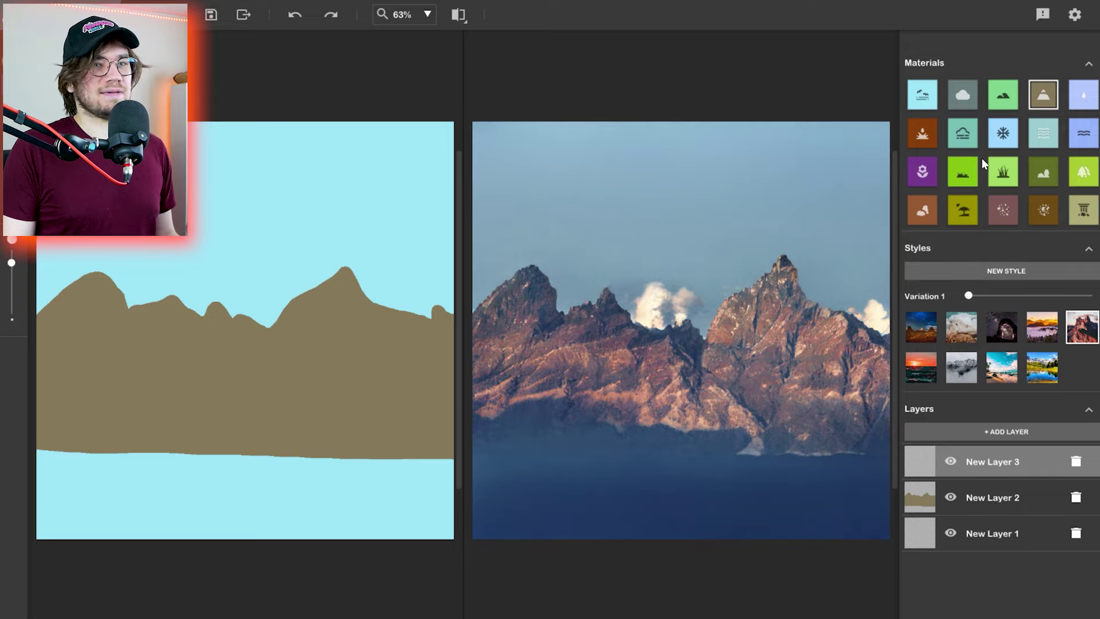
{"action": "left_click", "coordinate": [1005, 97]}
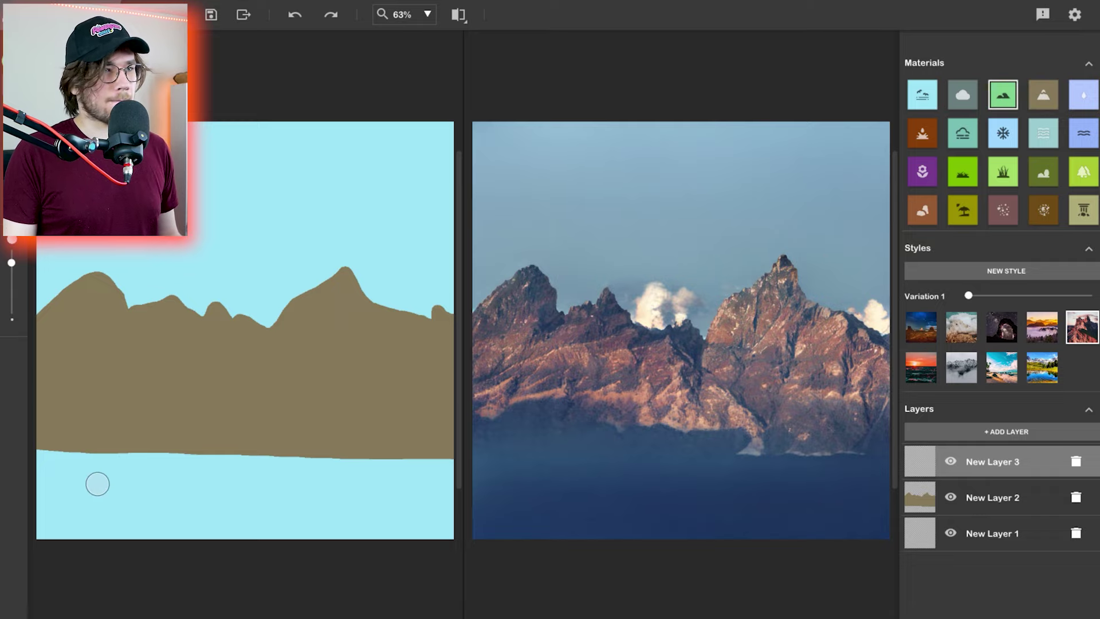
{"action": "mouse_move", "coordinate": [35, 456]}
{"action": "left_mouse_down"}
{"action": "mouse_move", "coordinate": [143, 407]}
{"action": "mouse_move", "coordinate": [201, 403]}
{"action": "mouse_move", "coordinate": [326, 437]}
{"action": "mouse_move", "coordinate": [392, 419]}
{"action": "mouse_move", "coordinate": [470, 453]}
{"action": "mouse_move", "coordinate": [395, 443]}
{"action": "mouse_move", "coordinate": [282, 451]}
{"action": "mouse_move", "coordinate": [162, 430]}
{"action": "mouse_move", "coordinate": [55, 470]}
{"action": "mouse_move", "coordinate": [207, 431]}
{"action": "mouse_move", "coordinate": [239, 435]}
{"action": "mouse_move", "coordinate": [151, 421]}
{"action": "mouse_move", "coordinate": [19, 479]}
{"action": "mouse_move", "coordinate": [112, 453]}
{"action": "mouse_move", "coordinate": [424, 461]}
{"action": "mouse_move", "coordinate": [471, 474]}
{"action": "mouse_move", "coordinate": [445, 486]}
{"action": "mouse_move", "coordinate": [491, 521]}
{"action": "left_mouse_up"}
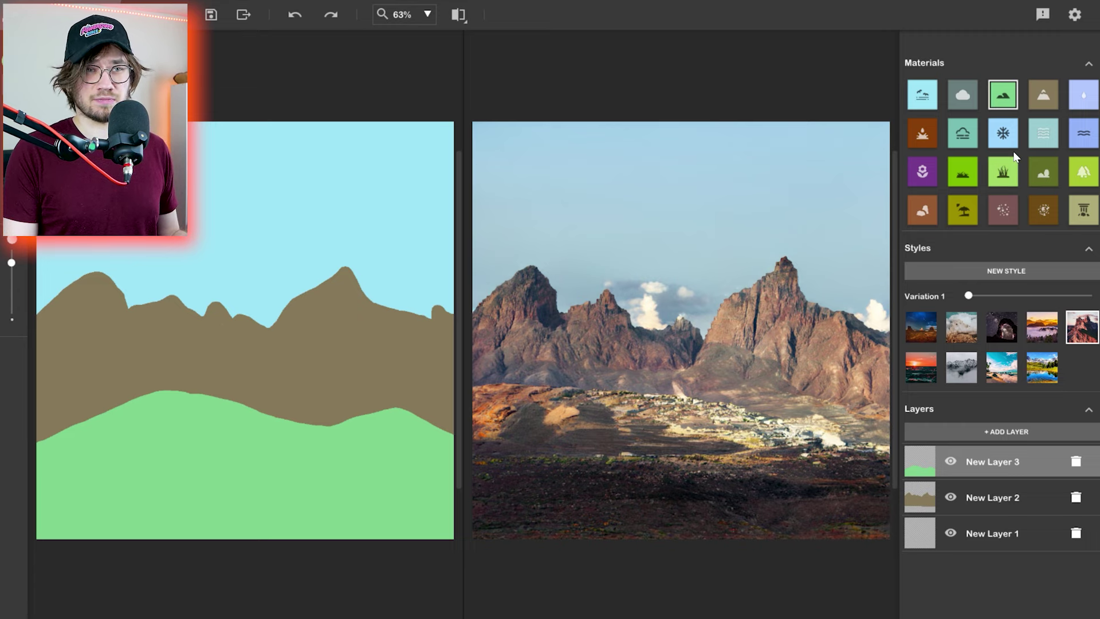
{"action": "left_click", "coordinate": [963, 172]}
{"action": "mouse_move", "coordinate": [40, 458]}
{"action": "left_mouse_down"}
{"action": "mouse_move", "coordinate": [157, 401]}
{"action": "mouse_move", "coordinate": [241, 413]}
{"action": "mouse_move", "coordinate": [354, 452]}
{"action": "mouse_move", "coordinate": [143, 407]}
{"action": "mouse_move", "coordinate": [248, 438]}
{"action": "mouse_move", "coordinate": [116, 450]}
{"action": "mouse_move", "coordinate": [322, 457]}
{"action": "mouse_move", "coordinate": [145, 471]}
{"action": "mouse_move", "coordinate": [162, 489]}
{"action": "mouse_move", "coordinate": [349, 466]}
{"action": "left_mouse_up"}
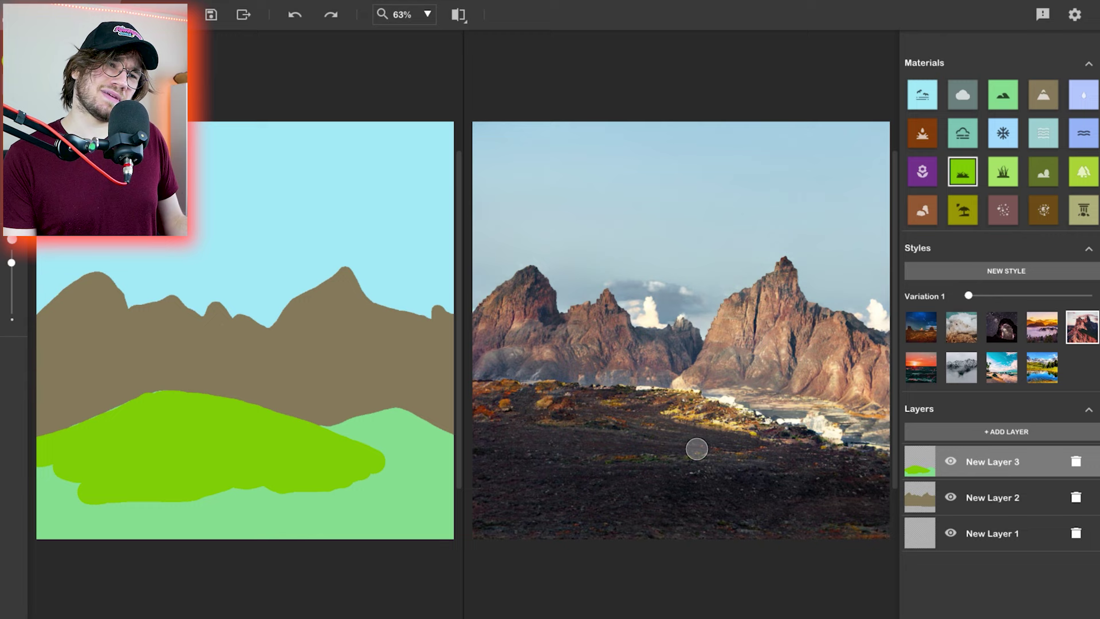
- Paint a patch of trees at the grass patch's right end with a smaller brush, and set the style to Variation 4
{"action": "left_click", "coordinate": [1084, 172]}
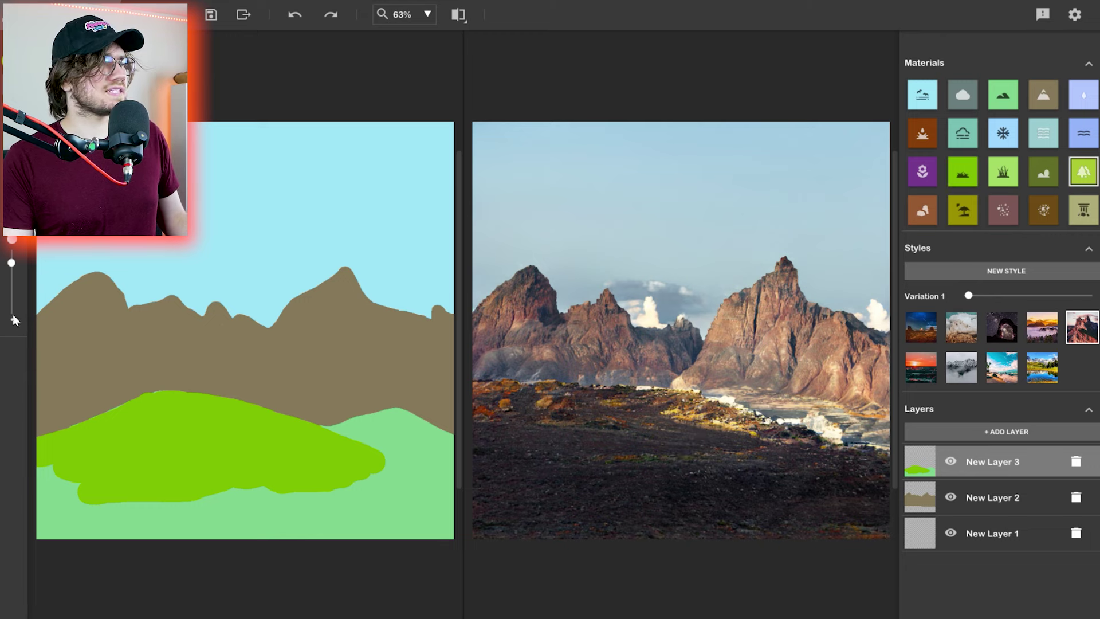
{"action": "mouse_move", "coordinate": [11, 262]}
{"action": "left_mouse_down"}
{"action": "mouse_move", "coordinate": [12, 305]}
{"action": "mouse_move", "coordinate": [12, 296]}
{"action": "left_mouse_up"}
{"action": "left_click_drag", "start_coordinate": [324, 423], "coordinate": [371, 445]}
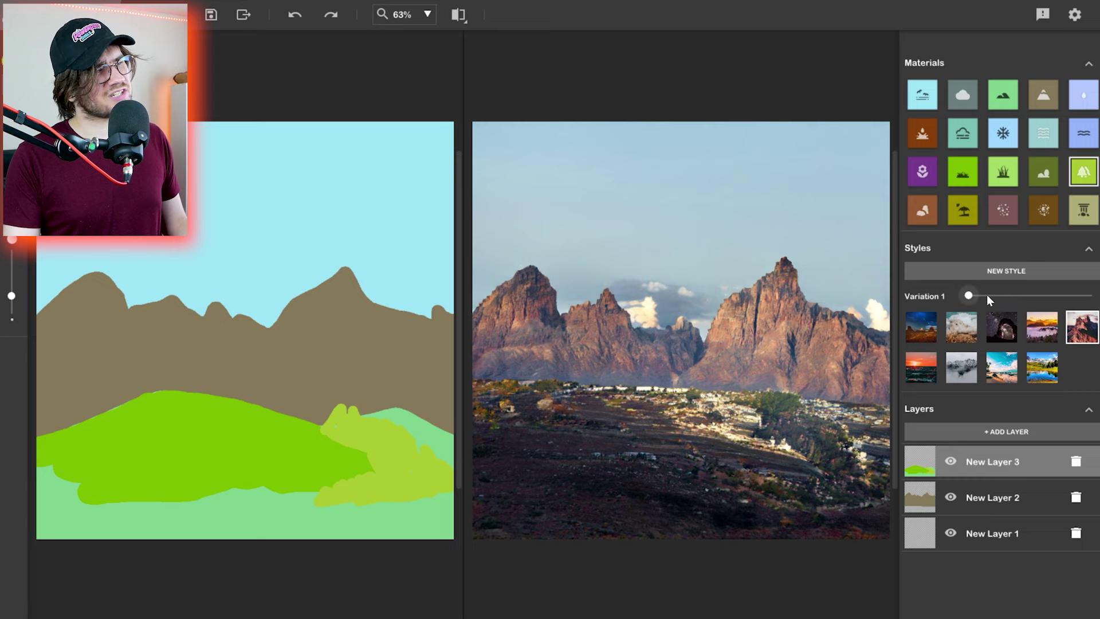
{"action": "left_click_drag", "start_coordinate": [1013, 292], "coordinate": [1034, 293]}
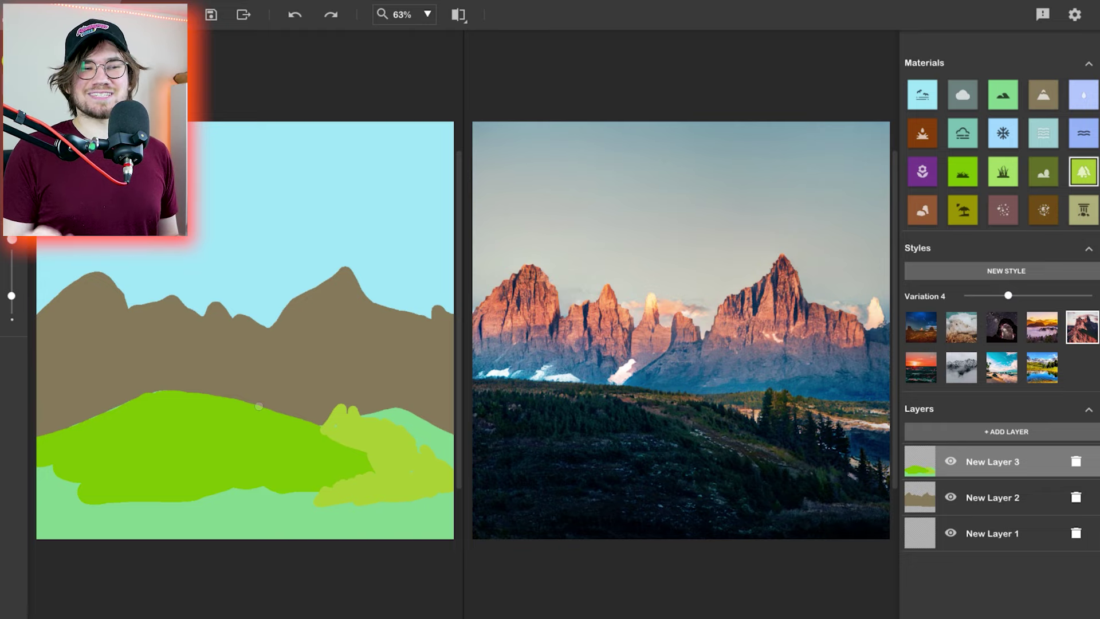
- Paint a low hill behind the middle of the grass patch and another at the canvas's left edge
{"action": "left_click", "coordinate": [1004, 100]}
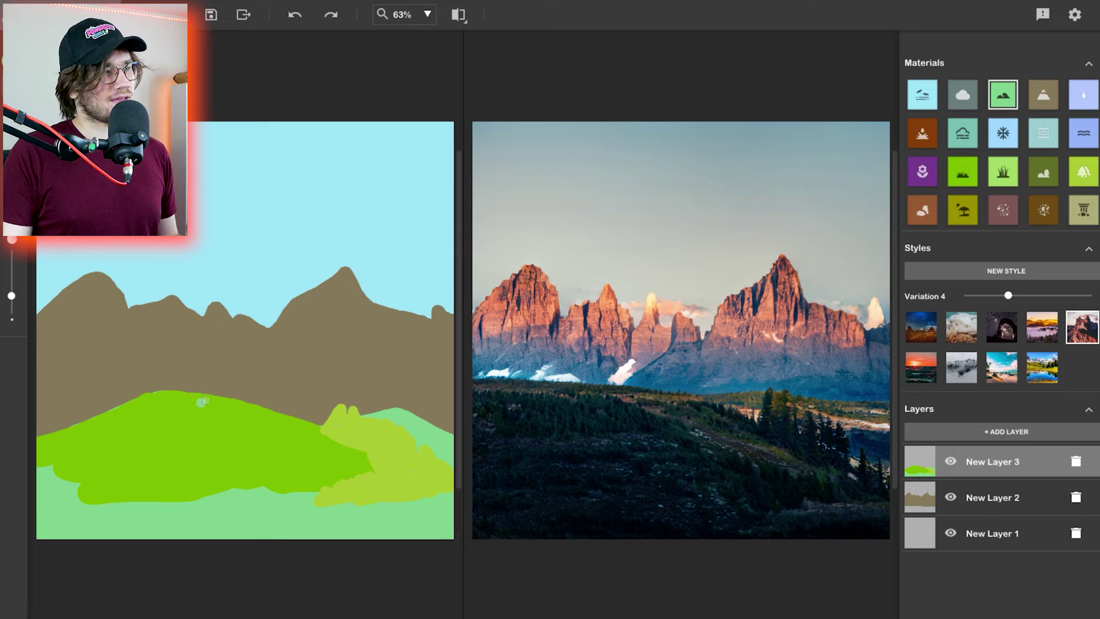
{"action": "mouse_move", "coordinate": [202, 401]}
{"action": "left_mouse_down"}
{"action": "mouse_move", "coordinate": [258, 385]}
{"action": "mouse_move", "coordinate": [282, 407]}
{"action": "mouse_move", "coordinate": [251, 394]}
{"action": "mouse_move", "coordinate": [208, 398]}
{"action": "mouse_move", "coordinate": [230, 408]}
{"action": "left_mouse_up"}
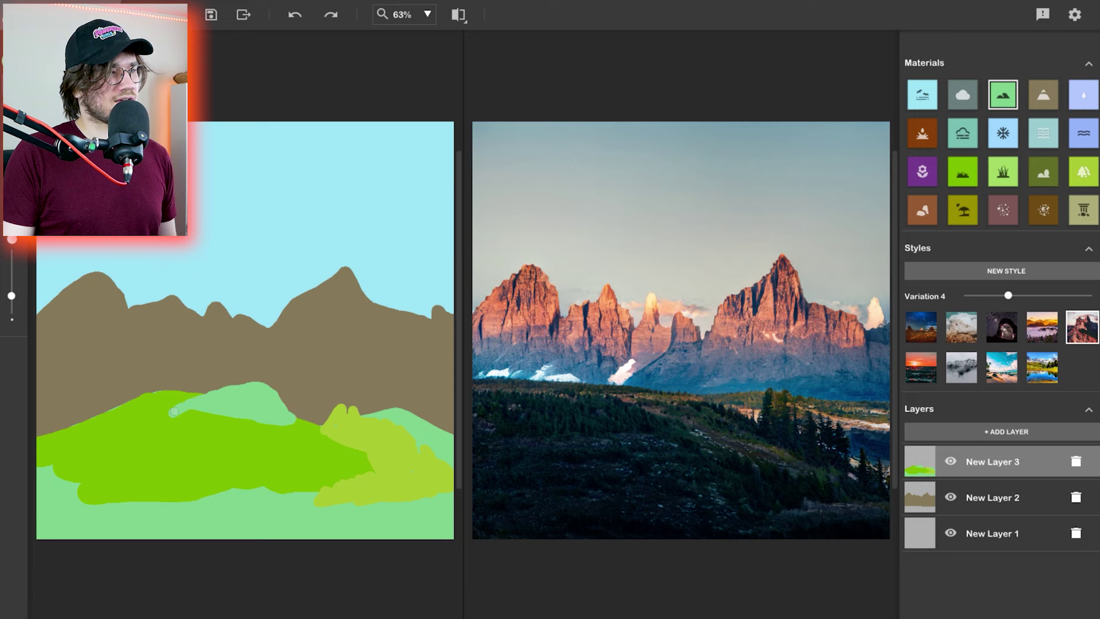
{"action": "left_click_drag", "start_coordinate": [173, 412], "coordinate": [271, 418]}
{"action": "mouse_move", "coordinate": [109, 427]}
{"action": "left_mouse_down"}
{"action": "mouse_move", "coordinate": [55, 398]}
{"action": "mouse_move", "coordinate": [36, 421]}
{"action": "mouse_move", "coordinate": [62, 402]}
{"action": "mouse_move", "coordinate": [79, 418]}
{"action": "mouse_move", "coordinate": [49, 415]}
{"action": "left_mouse_up"}
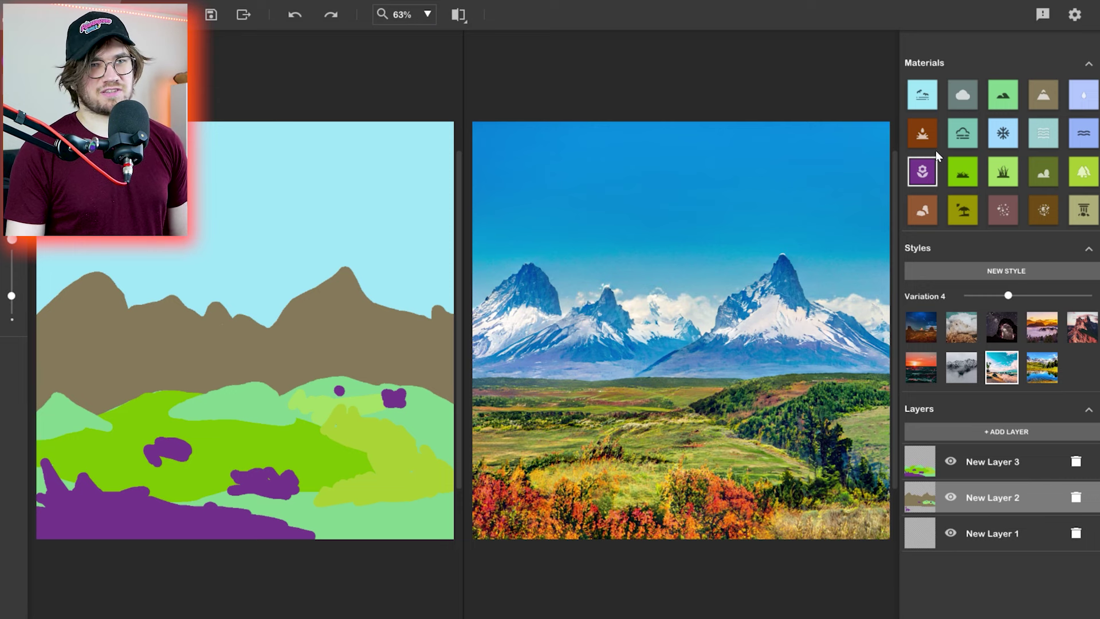
- Paint two large clouds high in the sky and four small ones just above the mountain range
{"action": "left_click", "coordinate": [962, 95]}
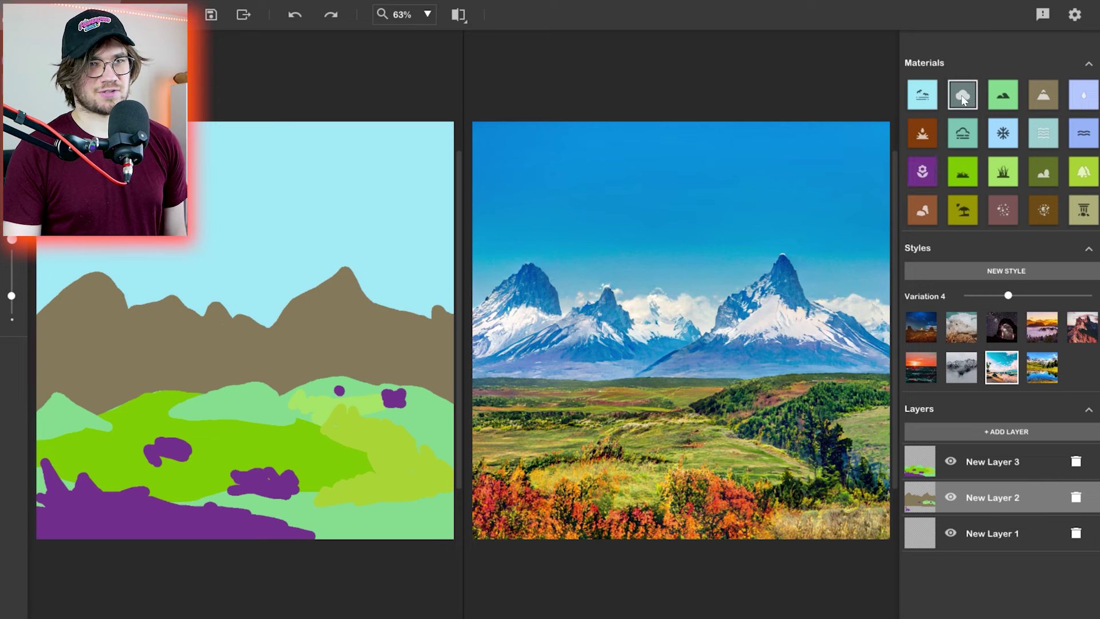
{"action": "left_click_drag", "start_coordinate": [172, 207], "coordinate": [264, 201]}
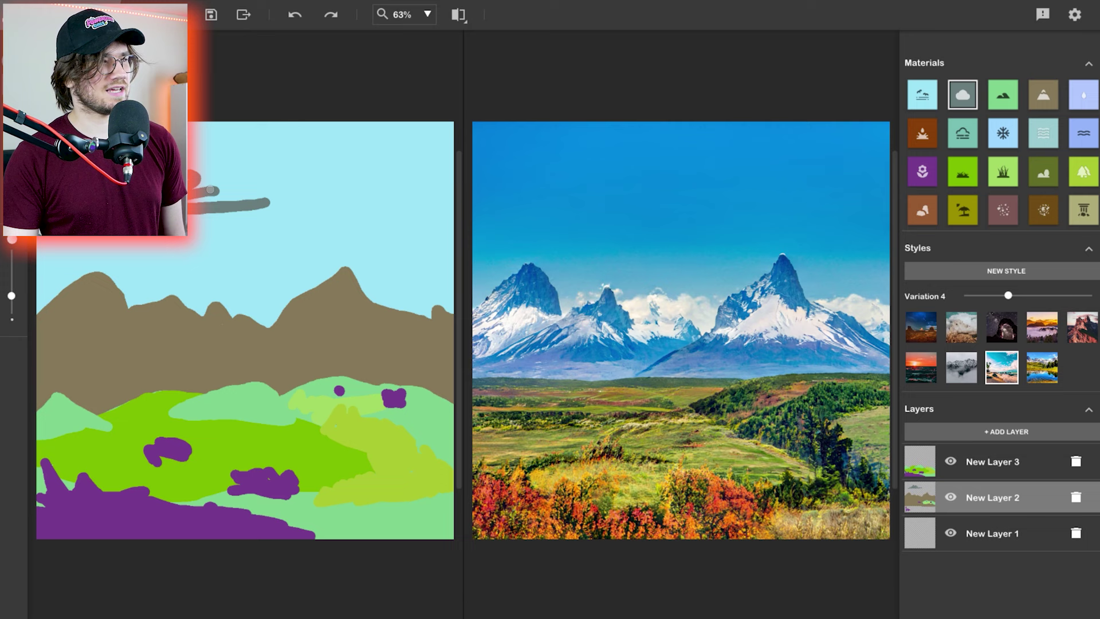
{"action": "left_click_drag", "start_coordinate": [211, 190], "coordinate": [215, 194]}
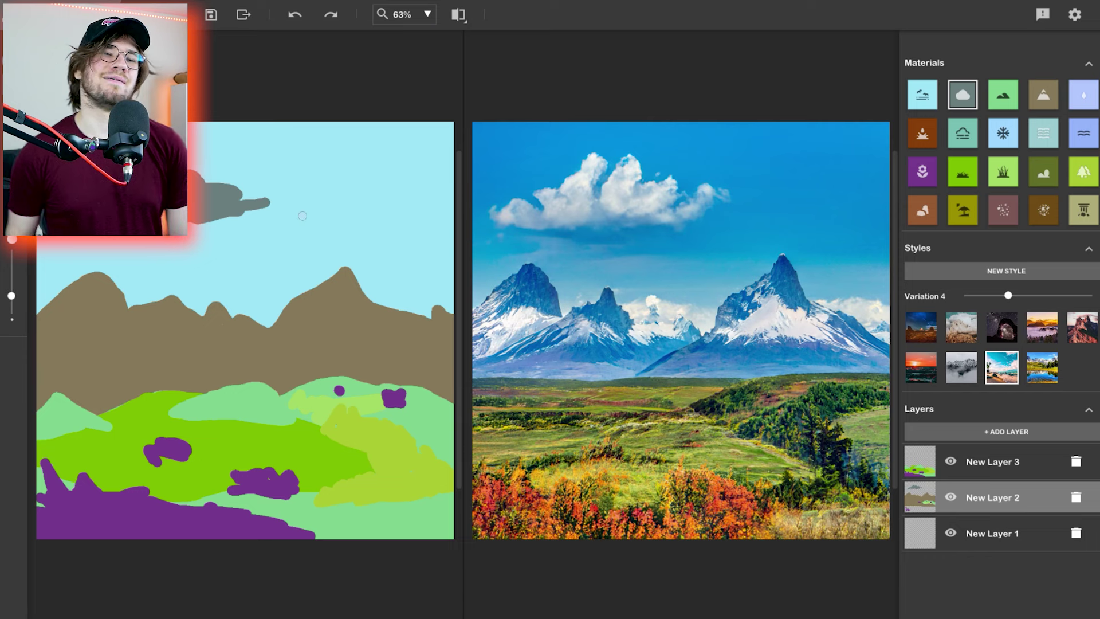
{"action": "mouse_move", "coordinate": [336, 218]}
{"action": "left_mouse_down"}
{"action": "mouse_move", "coordinate": [413, 226]}
{"action": "mouse_move", "coordinate": [318, 215]}
{"action": "mouse_move", "coordinate": [348, 201]}
{"action": "mouse_move", "coordinate": [389, 210]}
{"action": "left_mouse_up"}
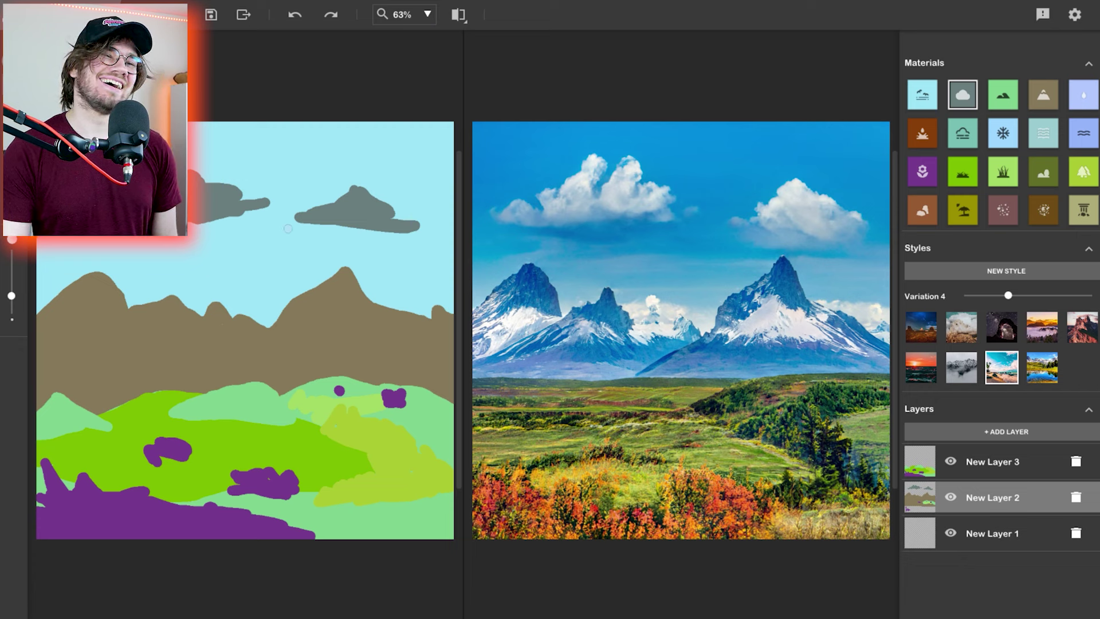
{"action": "left_click_drag", "start_coordinate": [235, 255], "coordinate": [282, 254]}
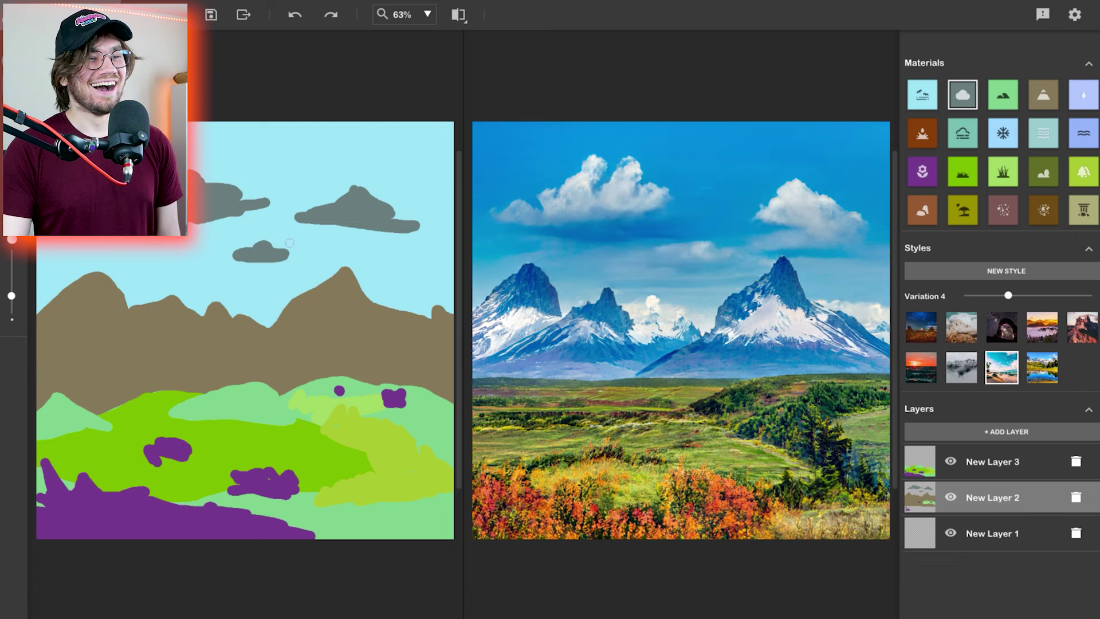
{"action": "left_click_drag", "start_coordinate": [150, 268], "coordinate": [160, 274]}
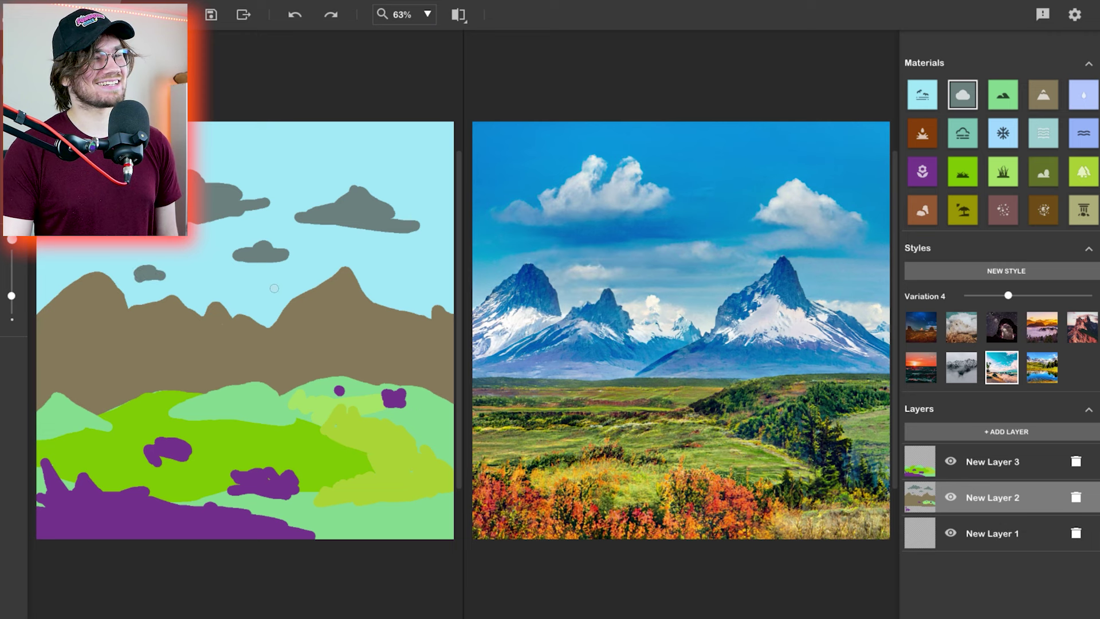
{"action": "left_click_drag", "start_coordinate": [267, 293], "coordinate": [245, 294]}
{"action": "left_click_drag", "start_coordinate": [409, 279], "coordinate": [441, 276]}
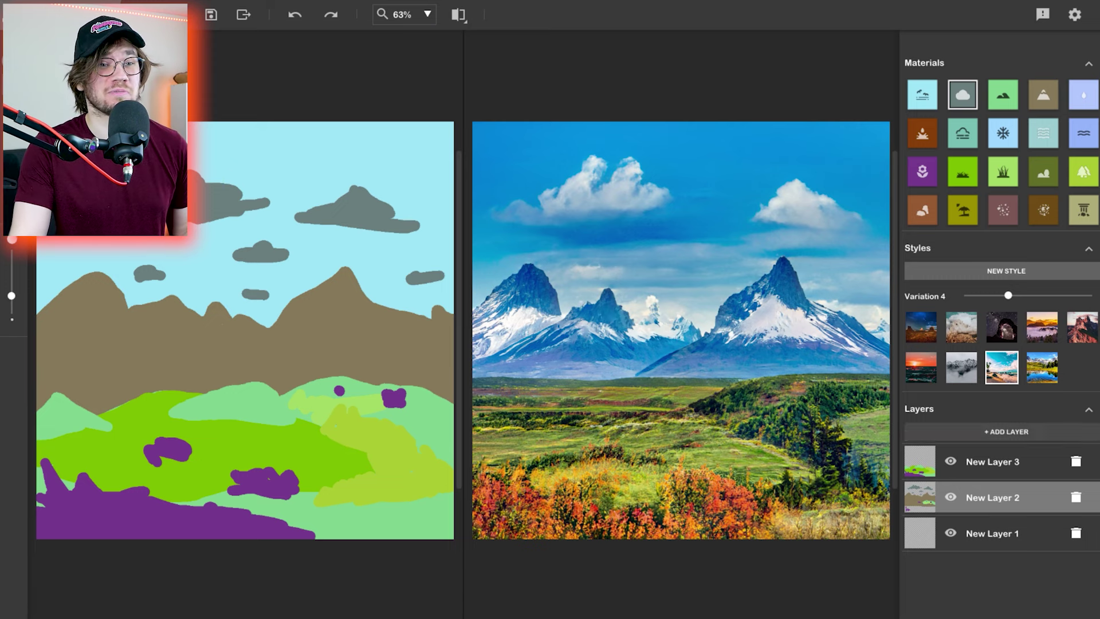
- Paint a long strip of water across the grass on New Layer 3 and a shorter one on the hill behind it
{"action": "double_click", "coordinate": [992, 462]}
{"action": "left_click_drag", "start_coordinate": [98, 430], "coordinate": [232, 425]}
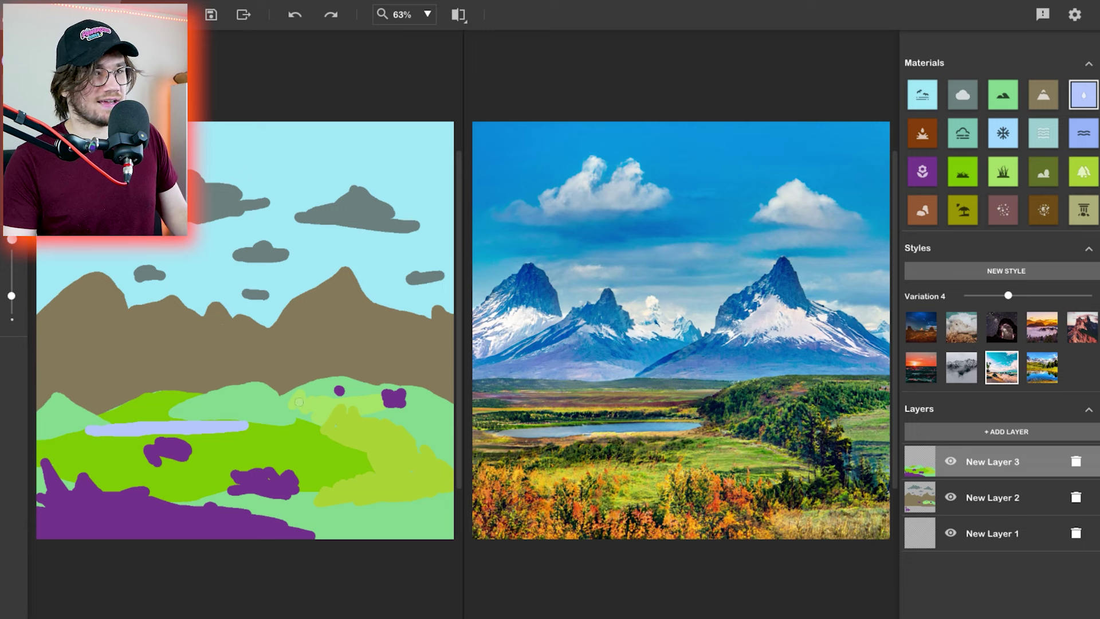
{"action": "left_click_drag", "start_coordinate": [238, 403], "coordinate": [231, 403]}
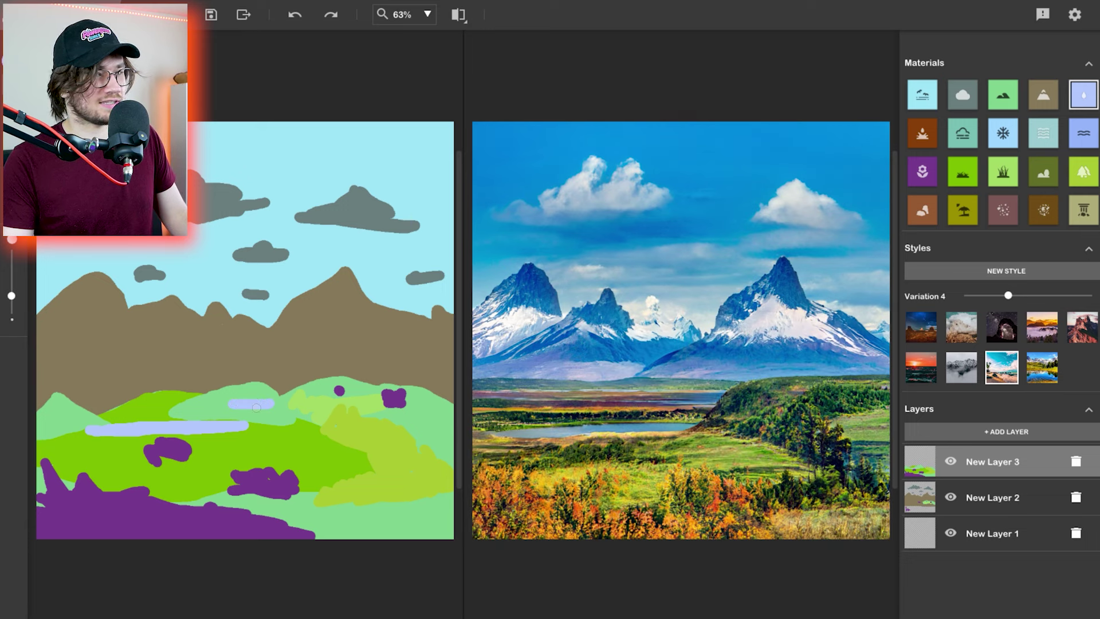
- Paint snow on the two highest peaks and the small peak between them on New Layer 2
{"action": "left_click", "coordinate": [1003, 133]}
{"action": "left_click", "coordinate": [991, 497]}
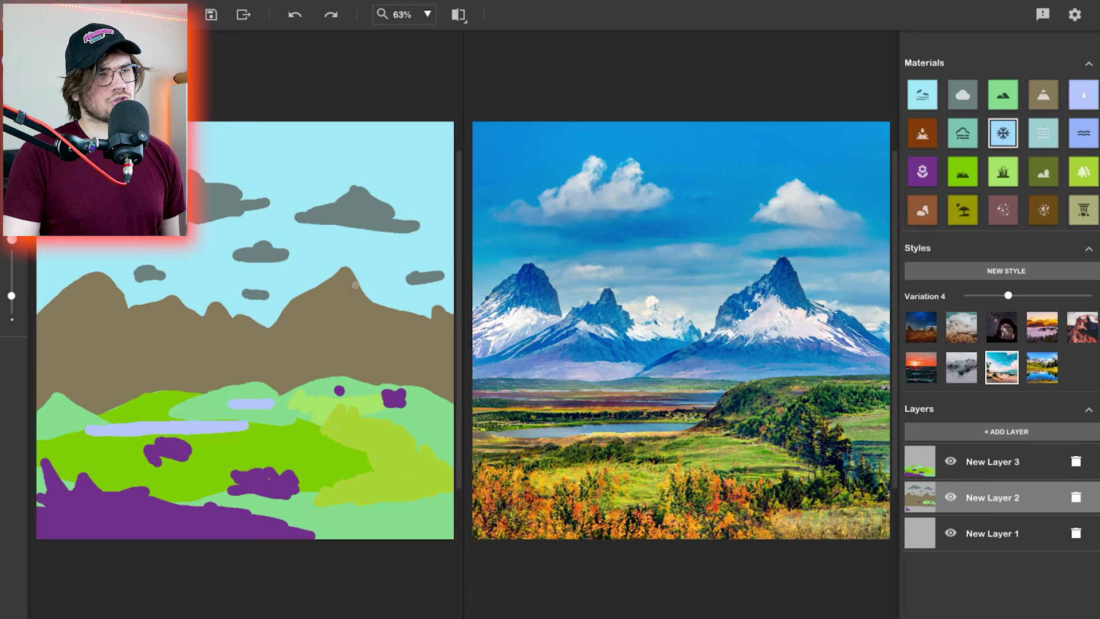
{"action": "mouse_move", "coordinate": [347, 282]}
{"action": "left_mouse_down"}
{"action": "mouse_move", "coordinate": [353, 306]}
{"action": "mouse_move", "coordinate": [344, 284]}
{"action": "mouse_move", "coordinate": [339, 298]}
{"action": "mouse_move", "coordinate": [343, 277]}
{"action": "mouse_move", "coordinate": [318, 282]}
{"action": "mouse_move", "coordinate": [338, 275]}
{"action": "mouse_move", "coordinate": [356, 303]}
{"action": "left_mouse_up"}
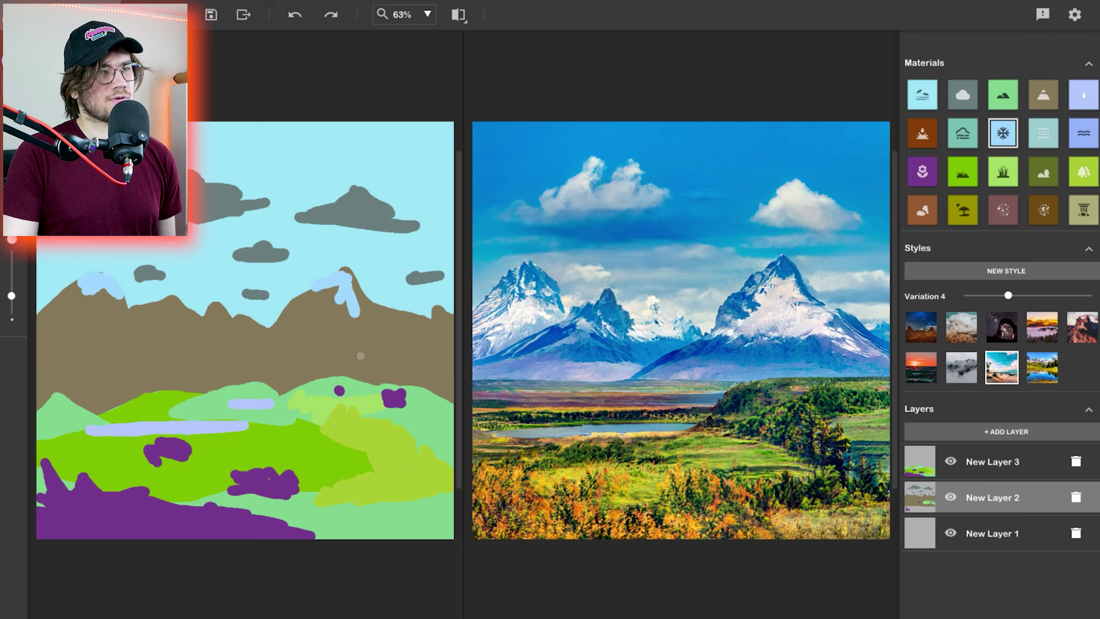
{"action": "left_click", "coordinate": [171, 304]}
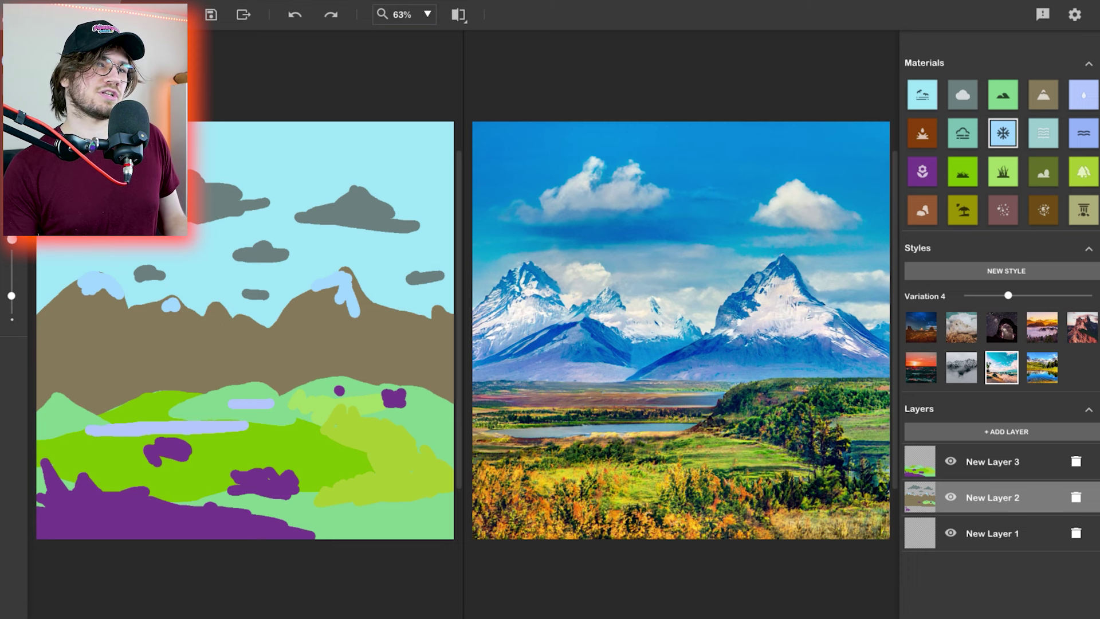
- Paint trees along the lower slopes of the mountain range across the width of the canvas
{"action": "left_click", "coordinate": [1082, 172]}
{"action": "left_click_drag", "start_coordinate": [63, 401], "coordinate": [234, 340]}
{"action": "left_click_drag", "start_coordinate": [121, 392], "coordinate": [201, 395]}
{"action": "left_click_drag", "start_coordinate": [253, 369], "coordinate": [449, 387]}
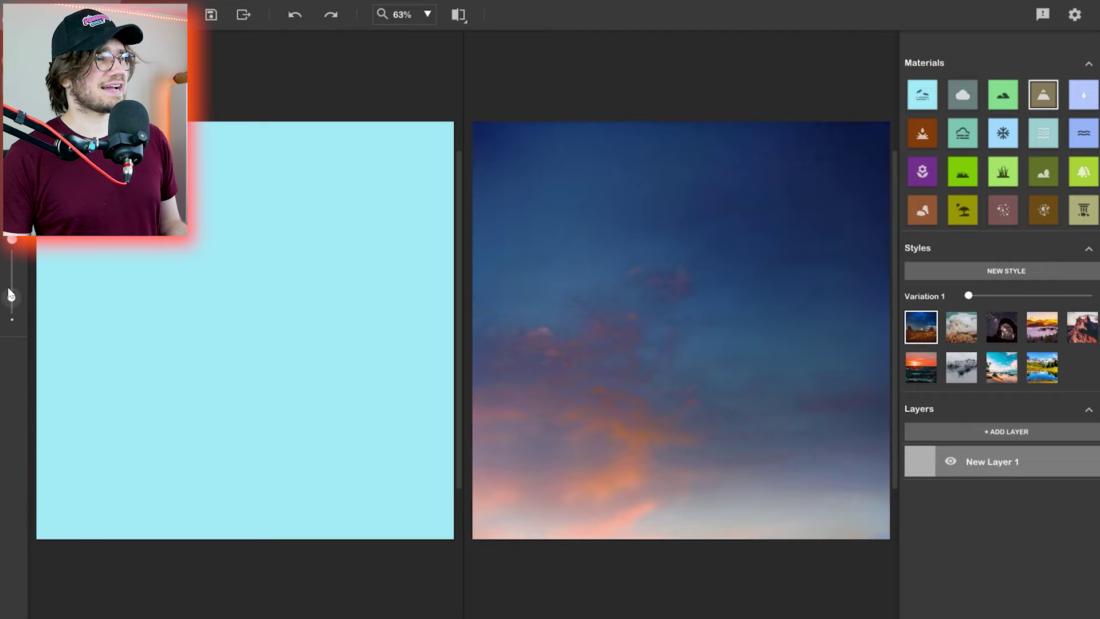
- Apply the yellow sunset style to the empty sky and fill the lower canvas with hills using a larger brush, leaving one tall peak
{"action": "left_click_drag", "start_coordinate": [10, 295], "coordinate": [11, 264]}
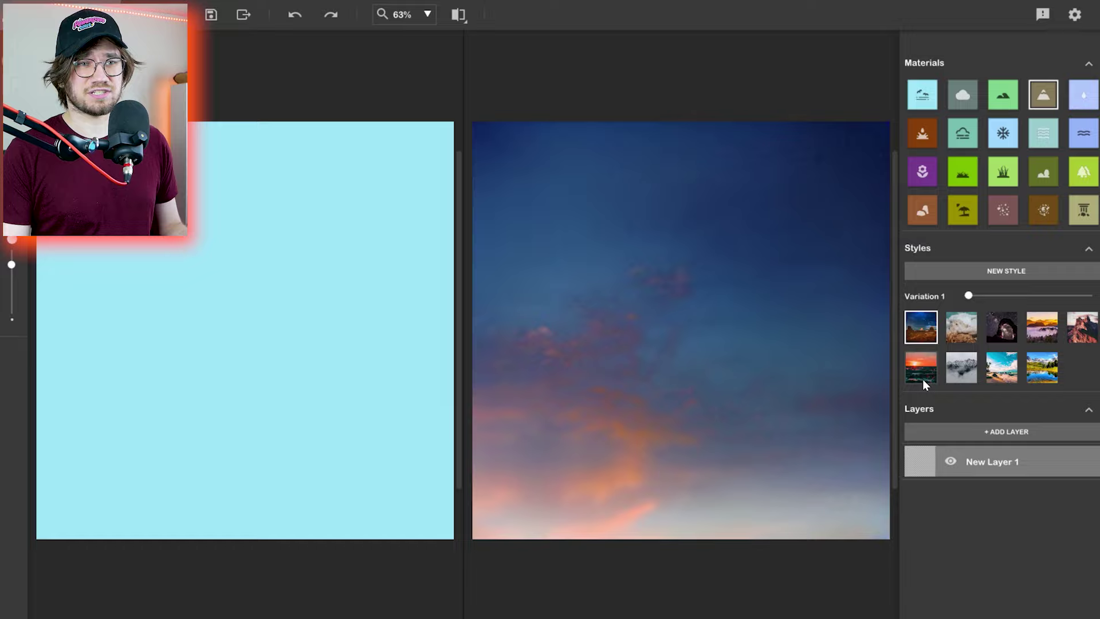
{"action": "left_click", "coordinate": [1043, 328]}
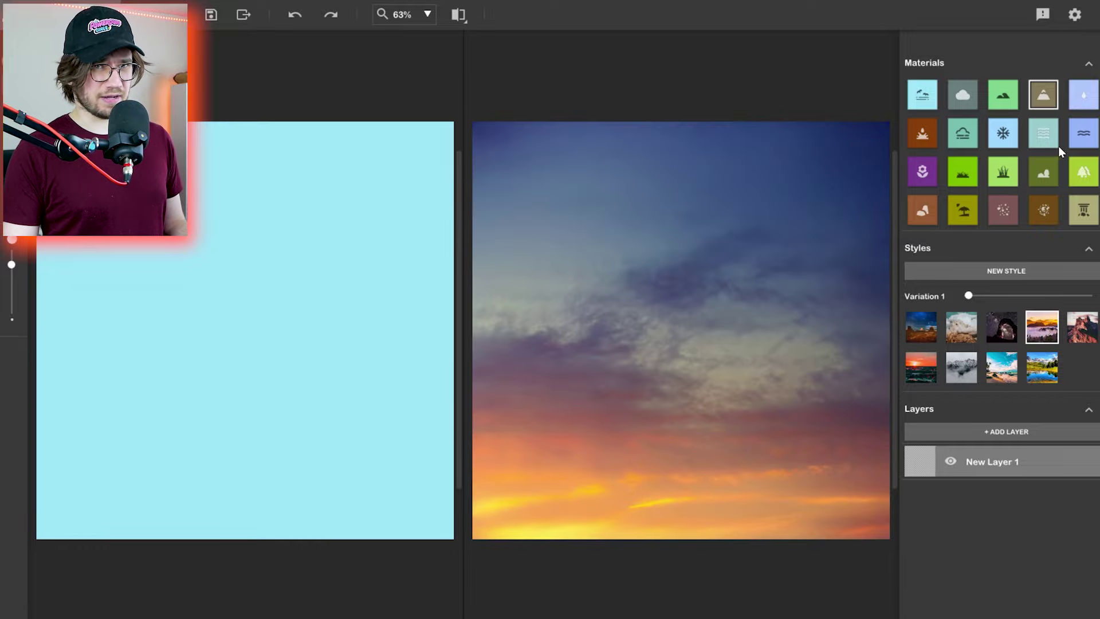
{"action": "left_click", "coordinate": [1002, 94]}
{"action": "mouse_move", "coordinate": [32, 516]}
{"action": "left_mouse_down"}
{"action": "mouse_move", "coordinate": [135, 261]}
{"action": "mouse_move", "coordinate": [371, 323]}
{"action": "mouse_move", "coordinate": [333, 607]}
{"action": "mouse_move", "coordinate": [53, 473]}
{"action": "left_mouse_up"}
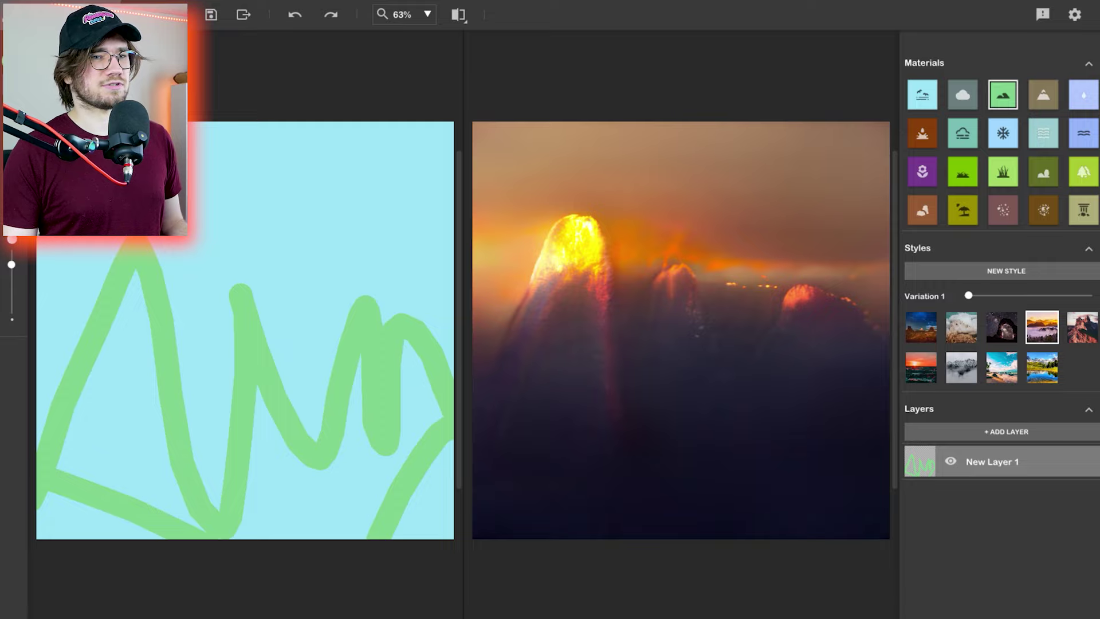
{"action": "left_click_drag", "start_coordinate": [111, 521], "coordinate": [45, 557]}
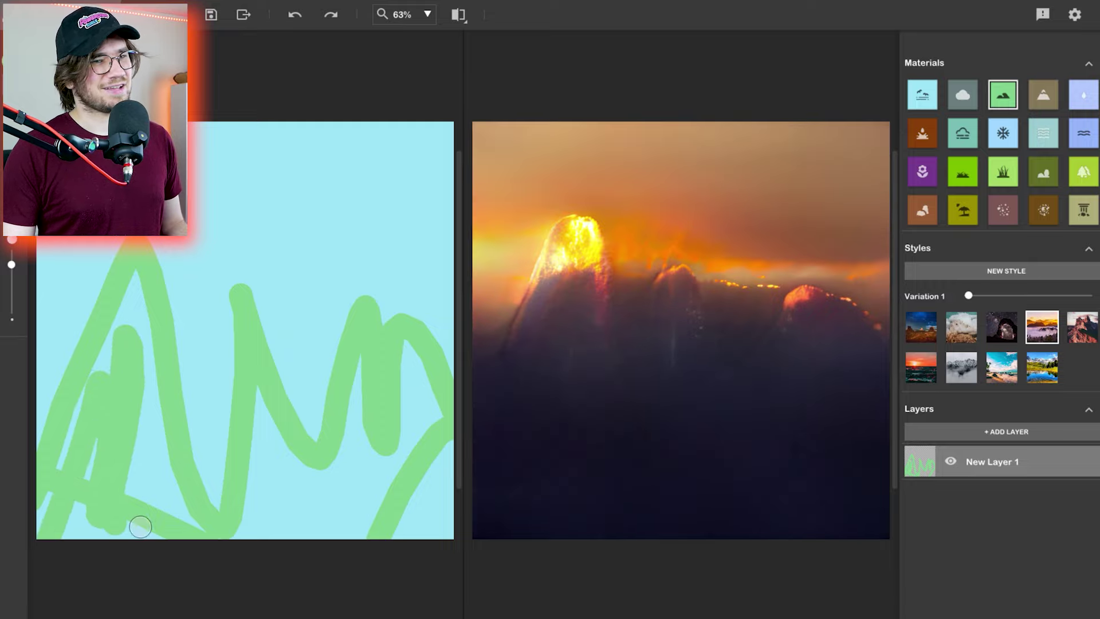
{"action": "mouse_move", "coordinate": [138, 476]}
{"action": "left_mouse_down"}
{"action": "mouse_move", "coordinate": [162, 446]}
{"action": "mouse_move", "coordinate": [272, 375]}
{"action": "mouse_move", "coordinate": [206, 432]}
{"action": "mouse_move", "coordinate": [358, 363]}
{"action": "mouse_move", "coordinate": [361, 325]}
{"action": "mouse_move", "coordinate": [453, 385]}
{"action": "mouse_move", "coordinate": [317, 509]}
{"action": "mouse_move", "coordinate": [9, 513]}
{"action": "mouse_move", "coordinate": [138, 357]}
{"action": "mouse_move", "coordinate": [111, 299]}
{"action": "mouse_move", "coordinate": [160, 351]}
{"action": "mouse_move", "coordinate": [283, 551]}
{"action": "mouse_move", "coordinate": [385, 405]}
{"action": "mouse_move", "coordinate": [429, 562]}
{"action": "mouse_move", "coordinate": [413, 410]}
{"action": "mouse_move", "coordinate": [431, 537]}
{"action": "mouse_move", "coordinate": [361, 397]}
{"action": "mouse_move", "coordinate": [312, 349]}
{"action": "mouse_move", "coordinate": [167, 336]}
{"action": "mouse_move", "coordinate": [200, 343]}
{"action": "mouse_move", "coordinate": [54, 370]}
{"action": "mouse_move", "coordinate": [96, 321]}
{"action": "mouse_move", "coordinate": [437, 326]}
{"action": "mouse_move", "coordinate": [463, 401]}
{"action": "left_mouse_up"}
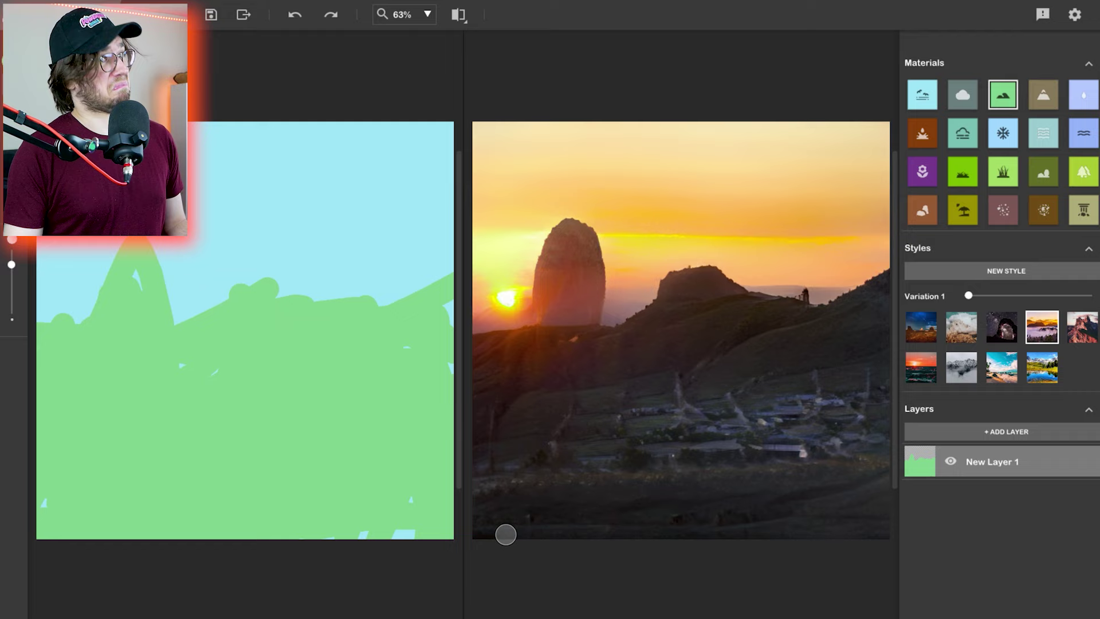
- Fill the gap in the tall peak and add rounded hilltops along the rest of the skyline
{"action": "left_click_drag", "start_coordinate": [135, 277], "coordinate": [208, 400]}
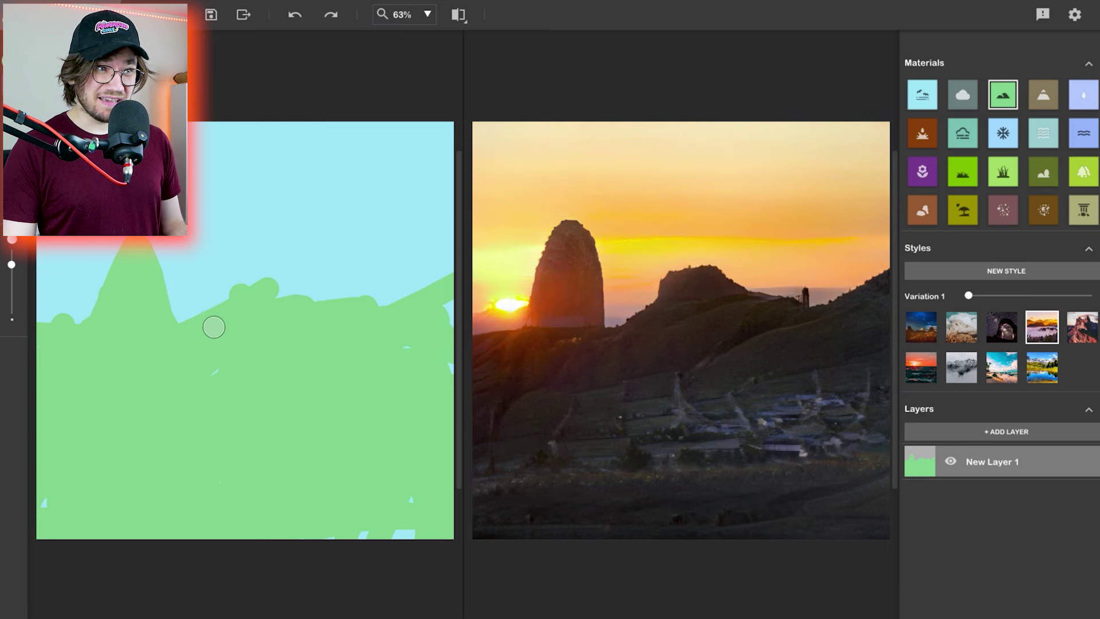
{"action": "left_click_drag", "start_coordinate": [213, 324], "coordinate": [263, 356]}
{"action": "mouse_move", "coordinate": [309, 312]}
{"action": "left_mouse_down"}
{"action": "mouse_move", "coordinate": [308, 358]}
{"action": "mouse_move", "coordinate": [313, 262]}
{"action": "mouse_move", "coordinate": [342, 358]}
{"action": "mouse_move", "coordinate": [346, 336]}
{"action": "mouse_move", "coordinate": [380, 319]}
{"action": "mouse_move", "coordinate": [382, 287]}
{"action": "mouse_move", "coordinate": [315, 312]}
{"action": "left_mouse_up"}
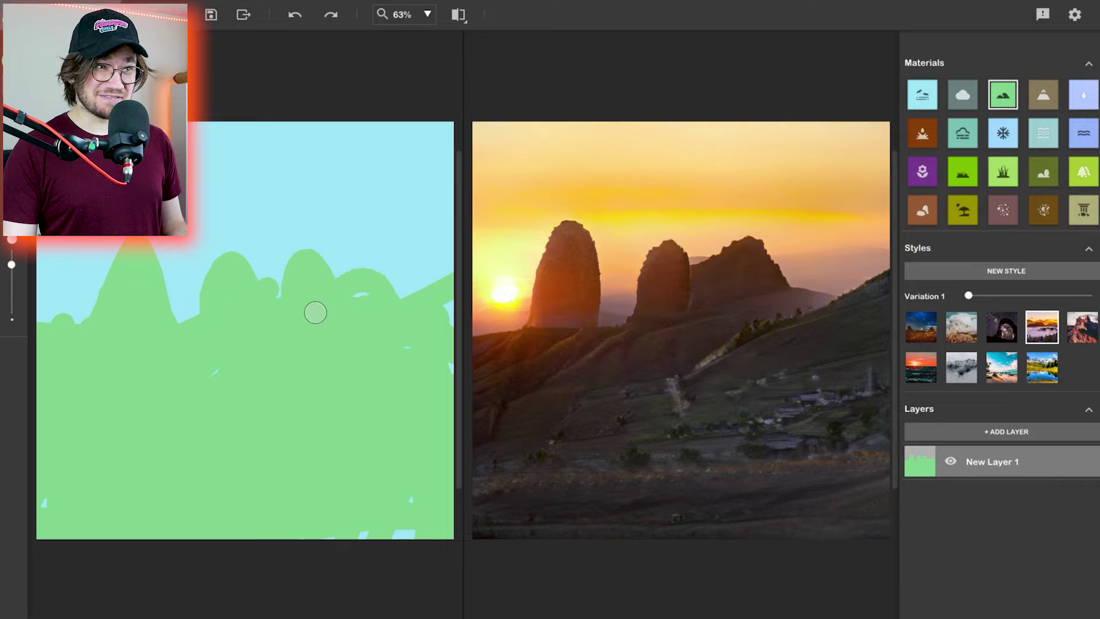
{"action": "left_click_drag", "start_coordinate": [253, 339], "coordinate": [174, 317]}
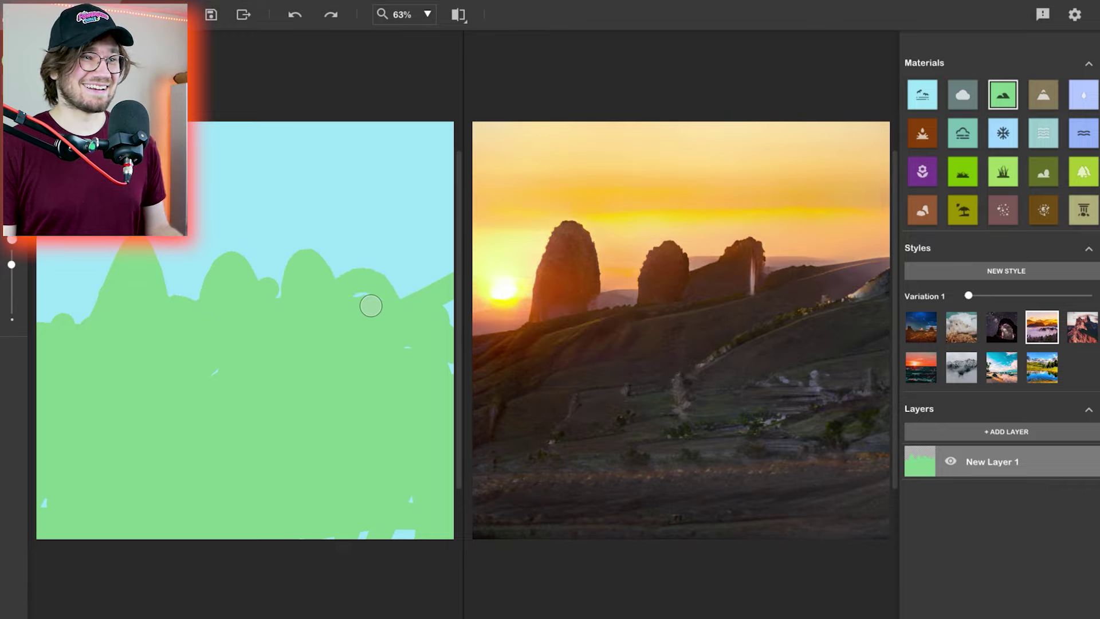
{"action": "left_click_drag", "start_coordinate": [368, 304], "coordinate": [449, 313]}
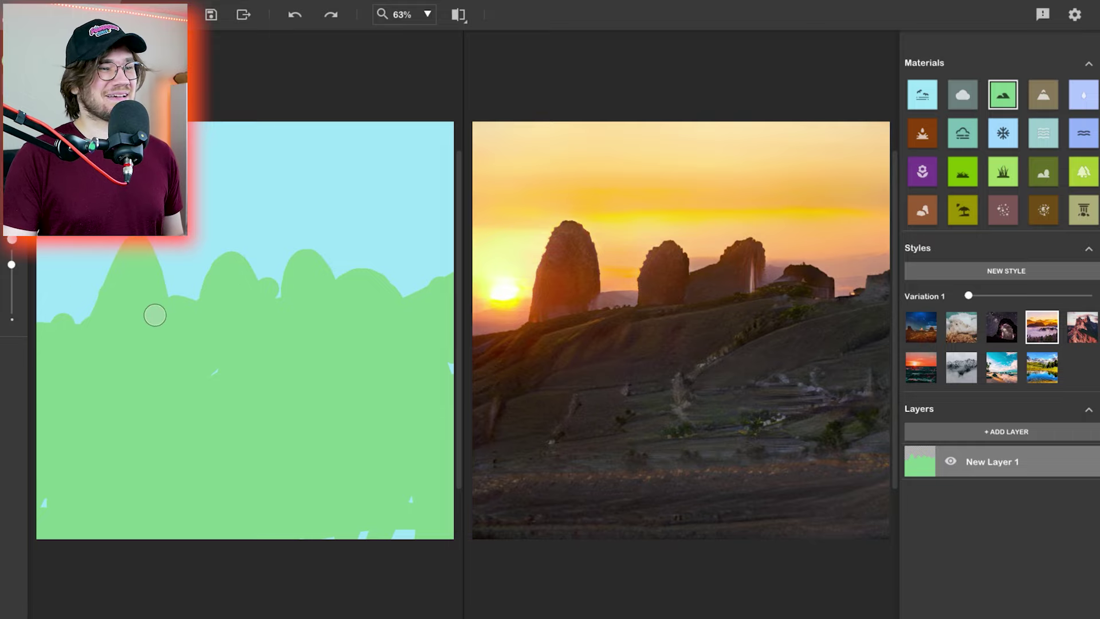
{"action": "mouse_move", "coordinate": [204, 329]}
{"action": "left_mouse_down"}
{"action": "mouse_move", "coordinate": [57, 341]}
{"action": "mouse_move", "coordinate": [75, 312]}
{"action": "left_mouse_up"}
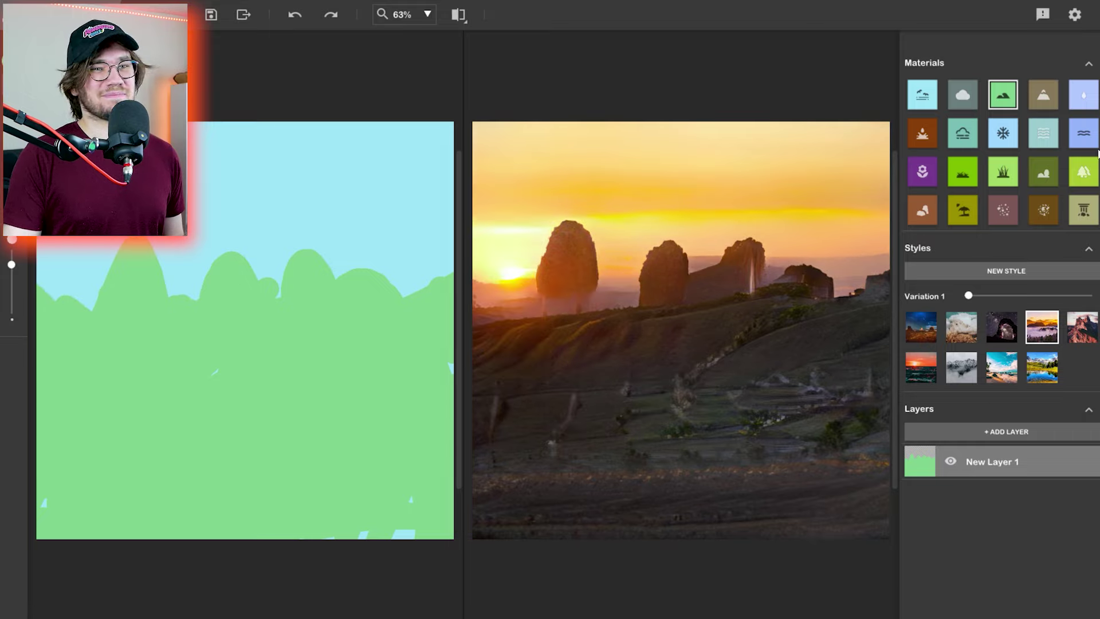
- Paint a row of narrow mountain peaks across the hilltops along the horizon, using the mountain material with a smaller brush
{"action": "left_click", "coordinate": [1043, 95]}
{"action": "left_click", "coordinate": [20, 281]}
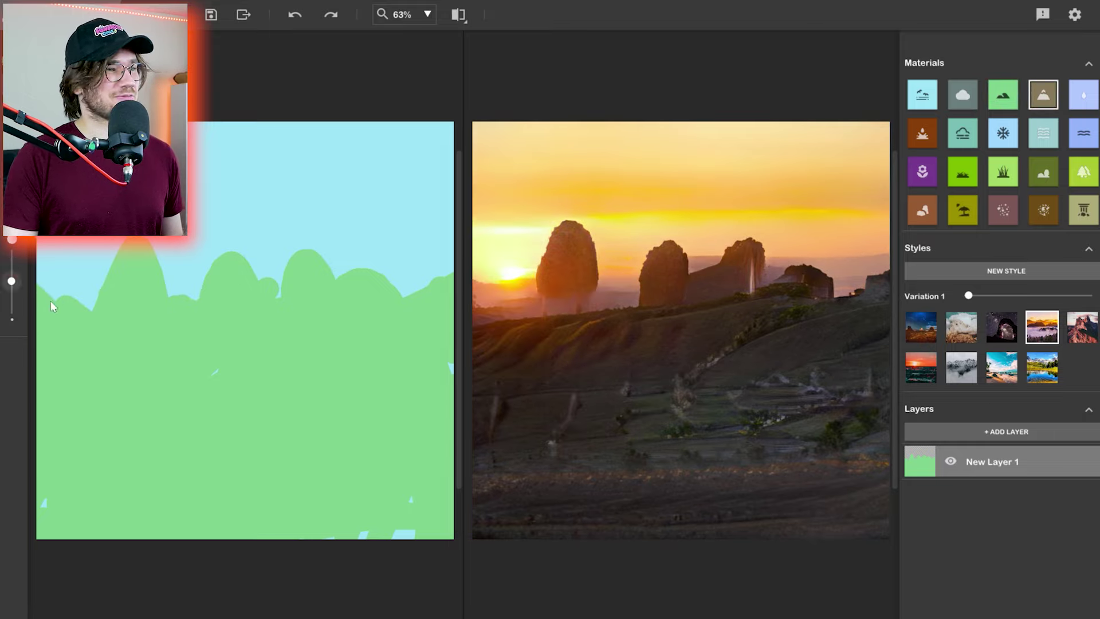
{"action": "mouse_move", "coordinate": [57, 323]}
{"action": "left_mouse_down"}
{"action": "mouse_move", "coordinate": [96, 285]}
{"action": "mouse_move", "coordinate": [83, 310]}
{"action": "left_mouse_up"}
{"action": "left_click_drag", "start_coordinate": [189, 312], "coordinate": [198, 301]}
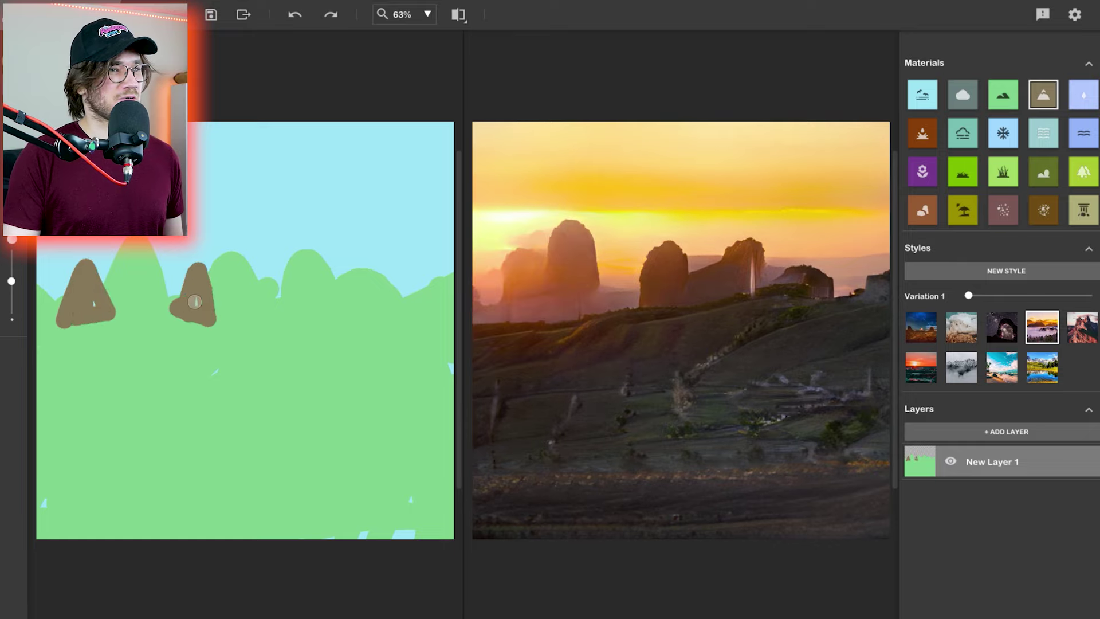
{"action": "mouse_move", "coordinate": [292, 329]}
{"action": "left_mouse_down"}
{"action": "mouse_move", "coordinate": [281, 304]}
{"action": "mouse_move", "coordinate": [361, 293]}
{"action": "left_mouse_up"}
{"action": "mouse_move", "coordinate": [417, 265]}
{"action": "left_mouse_down"}
{"action": "mouse_move", "coordinate": [411, 303]}
{"action": "mouse_move", "coordinate": [446, 315]}
{"action": "mouse_move", "coordinate": [407, 293]}
{"action": "mouse_move", "coordinate": [424, 280]}
{"action": "mouse_move", "coordinate": [433, 309]}
{"action": "mouse_move", "coordinate": [370, 287]}
{"action": "mouse_move", "coordinate": [363, 293]}
{"action": "mouse_move", "coordinate": [382, 301]}
{"action": "mouse_move", "coordinate": [337, 308]}
{"action": "mouse_move", "coordinate": [349, 293]}
{"action": "mouse_move", "coordinate": [324, 307]}
{"action": "left_mouse_up"}
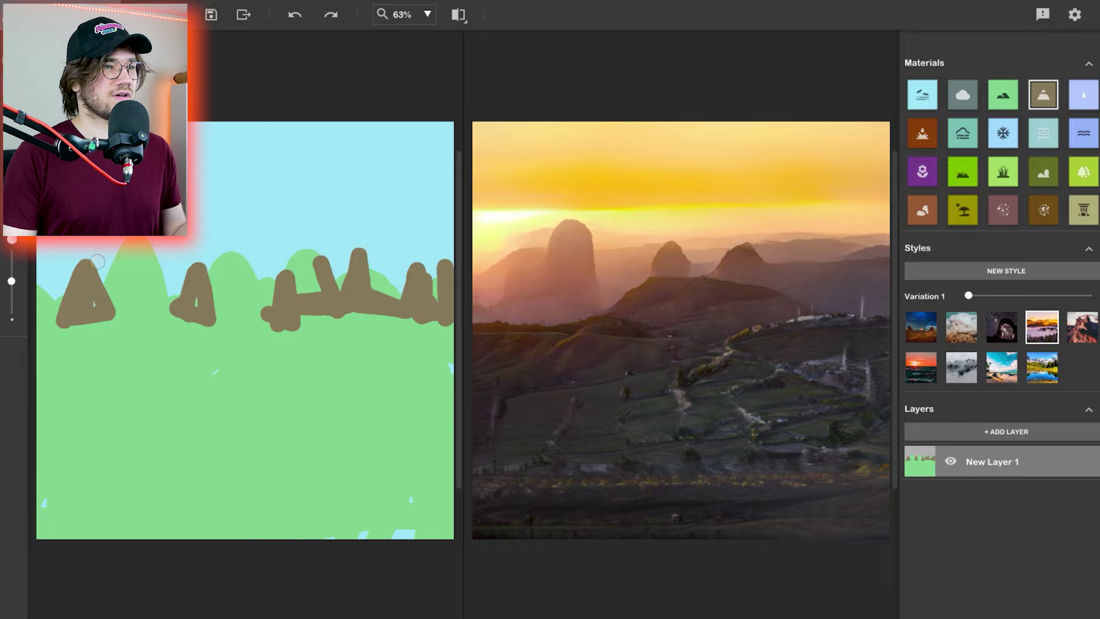
{"action": "mouse_move", "coordinate": [55, 255]}
{"action": "left_mouse_down"}
{"action": "mouse_move", "coordinate": [44, 286]}
{"action": "mouse_move", "coordinate": [48, 272]}
{"action": "left_mouse_up"}
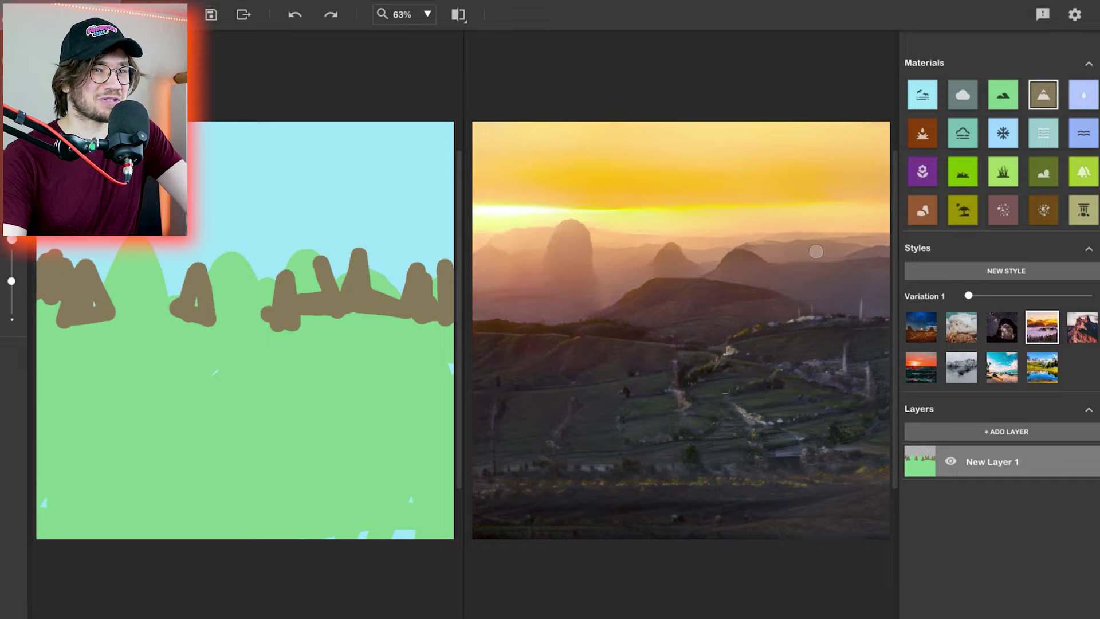
- Paint a dark brown ground patch across the lower foreground and a mauve ground patch over its left part
{"action": "left_click", "coordinate": [1002, 133]}
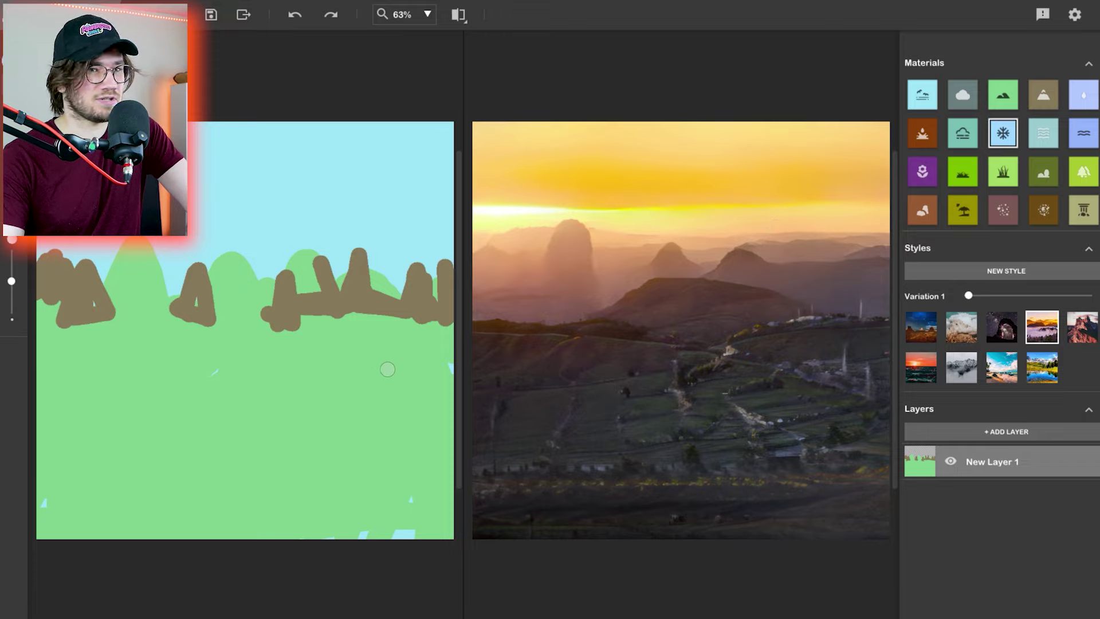
{"action": "left_click", "coordinate": [1042, 218]}
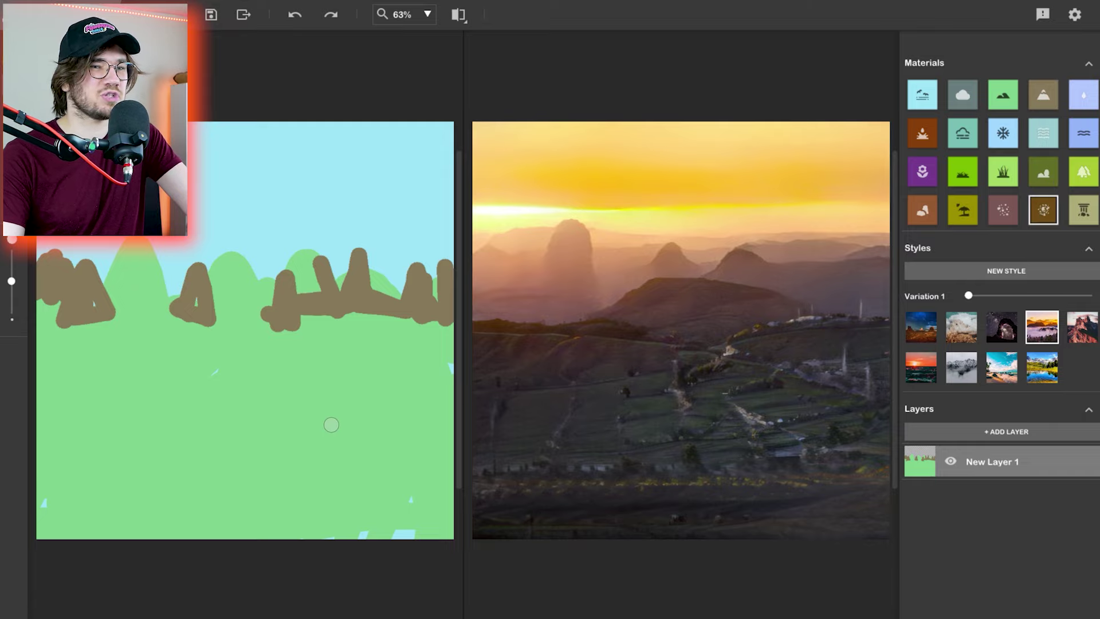
{"action": "mouse_move", "coordinate": [294, 526]}
{"action": "left_mouse_down"}
{"action": "mouse_move", "coordinate": [355, 493]}
{"action": "mouse_move", "coordinate": [314, 483]}
{"action": "mouse_move", "coordinate": [340, 448]}
{"action": "mouse_move", "coordinate": [286, 483]}
{"action": "mouse_move", "coordinate": [172, 484]}
{"action": "mouse_move", "coordinate": [447, 455]}
{"action": "left_mouse_up"}
{"action": "mouse_move", "coordinate": [401, 507]}
{"action": "left_mouse_down"}
{"action": "mouse_move", "coordinate": [424, 451]}
{"action": "mouse_move", "coordinate": [393, 508]}
{"action": "left_mouse_up"}
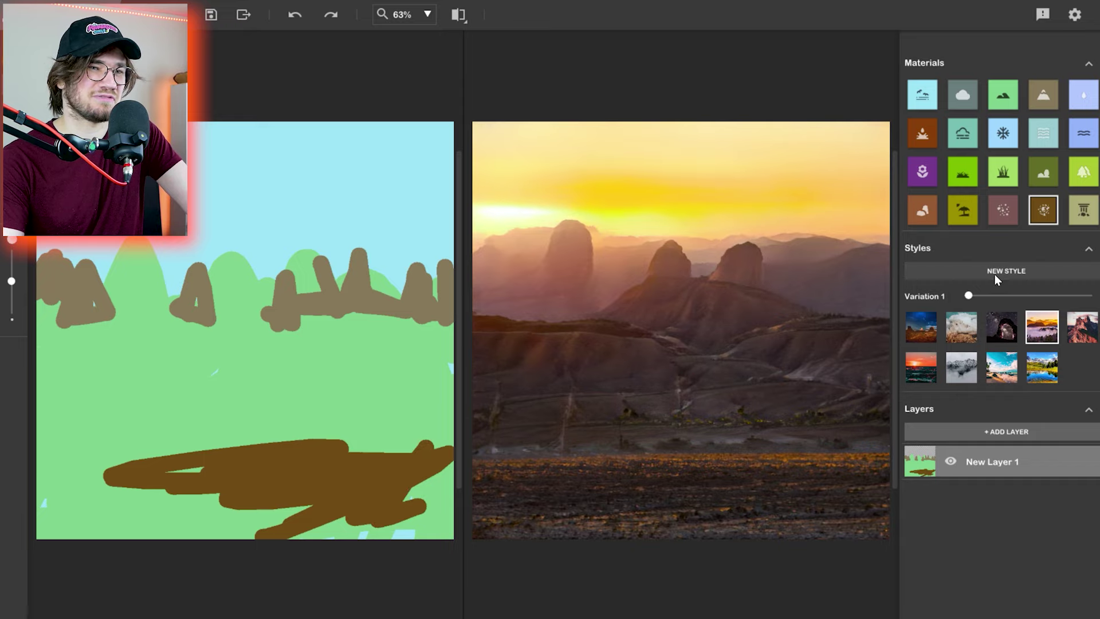
{"action": "left_click", "coordinate": [1003, 210]}
{"action": "mouse_move", "coordinate": [223, 533]}
{"action": "left_mouse_down"}
{"action": "mouse_move", "coordinate": [109, 464]}
{"action": "mouse_move", "coordinate": [195, 493]}
{"action": "mouse_move", "coordinate": [237, 454]}
{"action": "mouse_move", "coordinate": [201, 511]}
{"action": "mouse_move", "coordinate": [24, 485]}
{"action": "mouse_move", "coordinate": [103, 530]}
{"action": "left_mouse_up"}
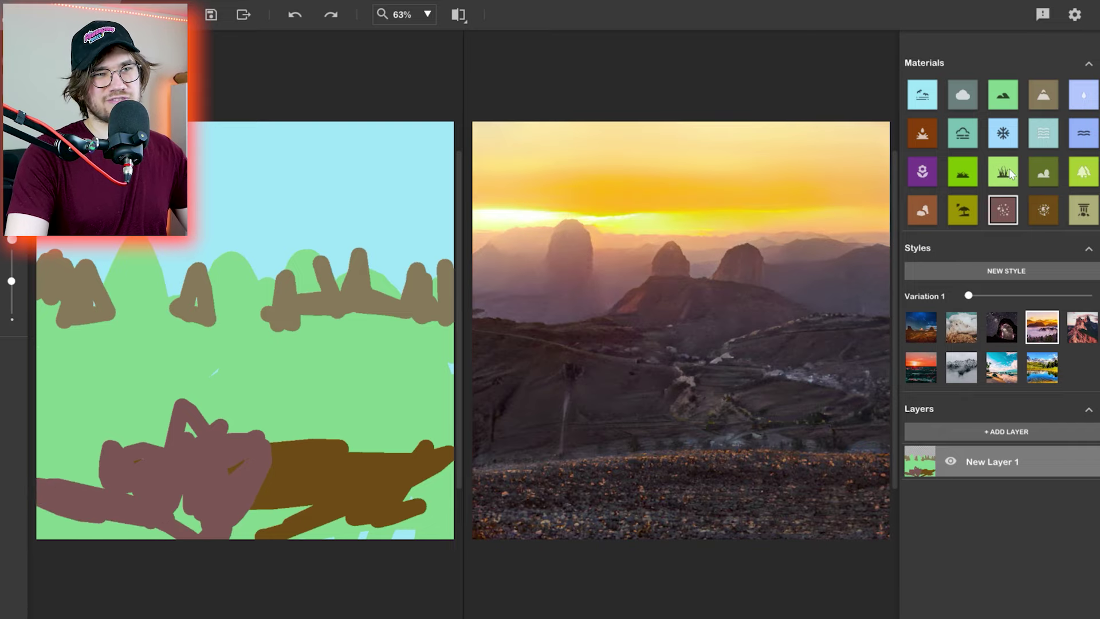
- Paint the olive ground material along the bottom of the landscape and add winding olive strokes across the green hills
{"action": "left_click", "coordinate": [963, 210]}
{"action": "mouse_move", "coordinate": [38, 487]}
{"action": "left_mouse_down"}
{"action": "mouse_move", "coordinate": [111, 503]}
{"action": "mouse_move", "coordinate": [18, 537]}
{"action": "mouse_move", "coordinate": [511, 524]}
{"action": "mouse_move", "coordinate": [401, 494]}
{"action": "left_mouse_up"}
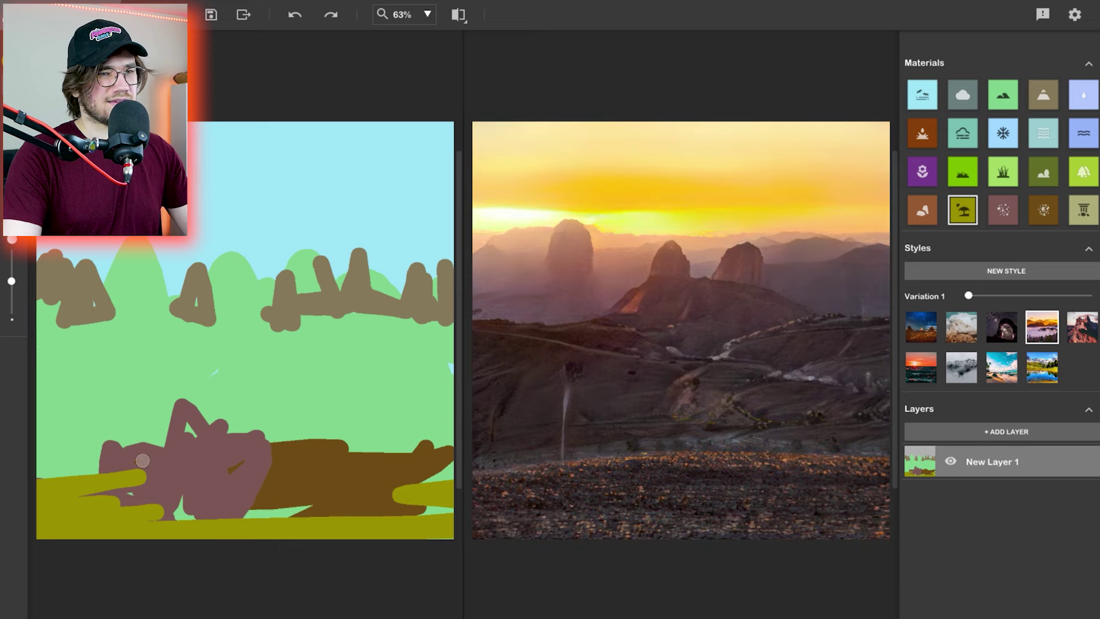
{"action": "mouse_move", "coordinate": [143, 452]}
{"action": "left_mouse_down"}
{"action": "mouse_move", "coordinate": [148, 428]}
{"action": "mouse_move", "coordinate": [92, 397]}
{"action": "mouse_move", "coordinate": [141, 352]}
{"action": "left_mouse_up"}
{"action": "left_click_drag", "start_coordinate": [261, 347], "coordinate": [326, 401]}
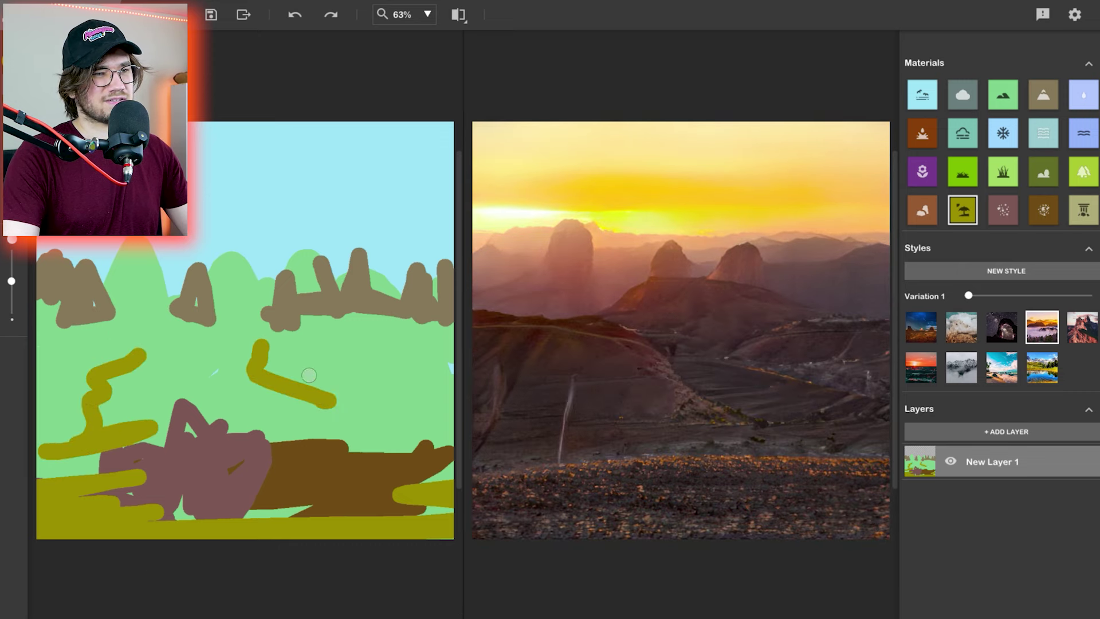
{"action": "left_click_drag", "start_coordinate": [341, 352], "coordinate": [438, 438]}
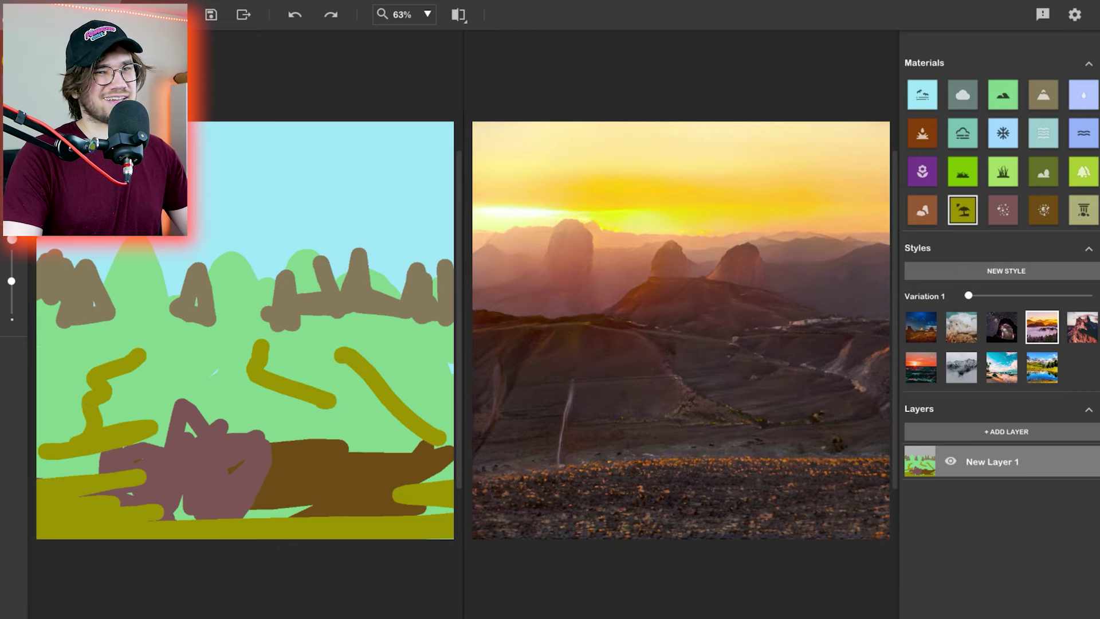
- Paint a wide, flat lake with the water material below the peaks in the left half of the landscape
{"action": "left_click", "coordinate": [1083, 95]}
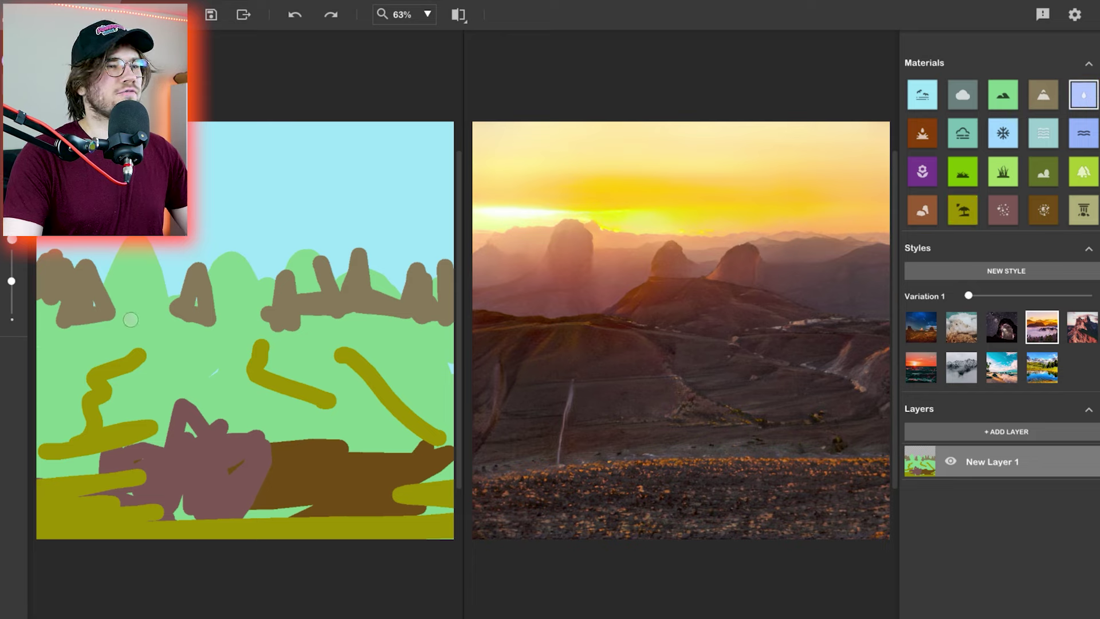
{"action": "mouse_move", "coordinate": [130, 320]}
{"action": "left_mouse_down"}
{"action": "mouse_move", "coordinate": [207, 326]}
{"action": "mouse_move", "coordinate": [90, 332]}
{"action": "mouse_move", "coordinate": [267, 325]}
{"action": "left_mouse_up"}
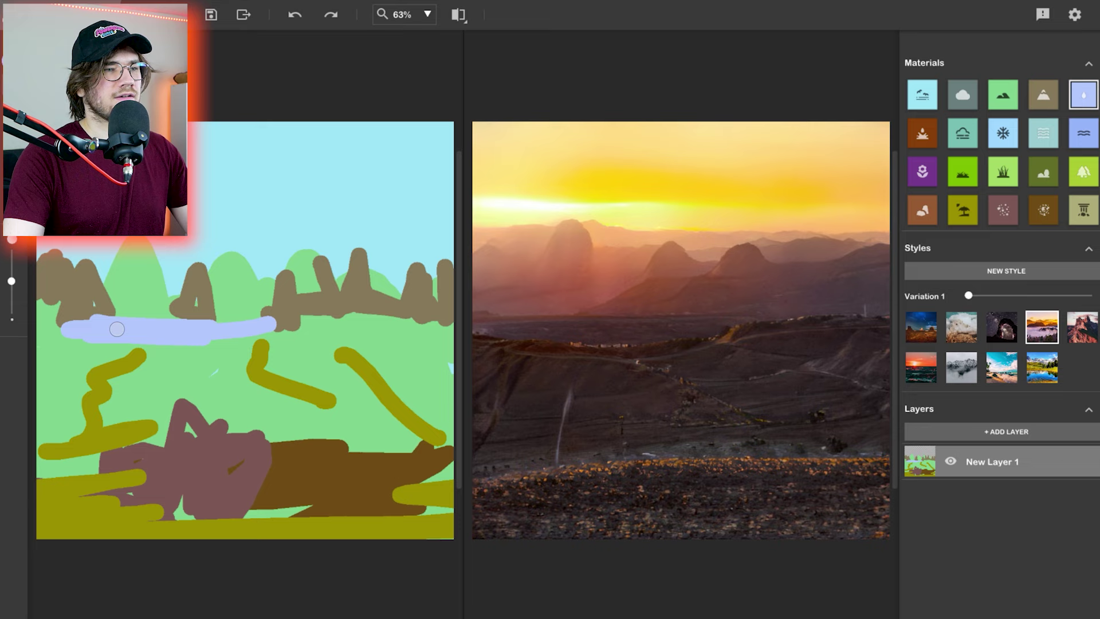
{"action": "mouse_move", "coordinate": [117, 326]}
{"action": "left_mouse_down"}
{"action": "mouse_move", "coordinate": [75, 308]}
{"action": "mouse_move", "coordinate": [317, 319]}
{"action": "left_mouse_up"}
- Try other variations of the sunset style and set it to variation 8
{"action": "left_click_drag", "start_coordinate": [969, 296], "coordinate": [1022, 296]}
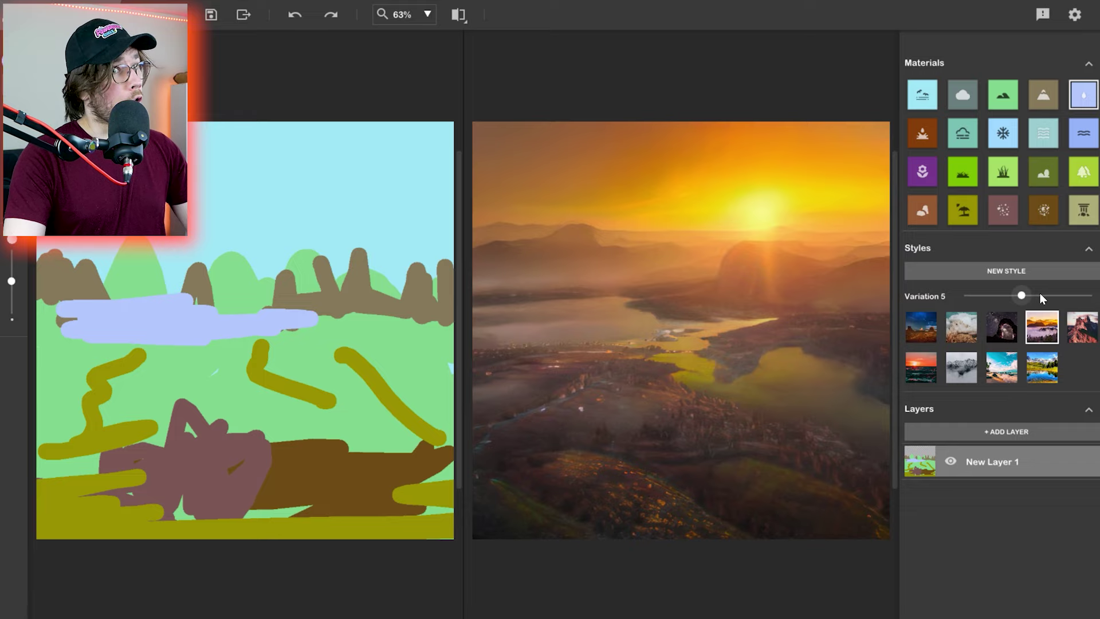
{"action": "left_click", "coordinate": [1047, 295]}
{"action": "left_click", "coordinate": [1061, 295]}
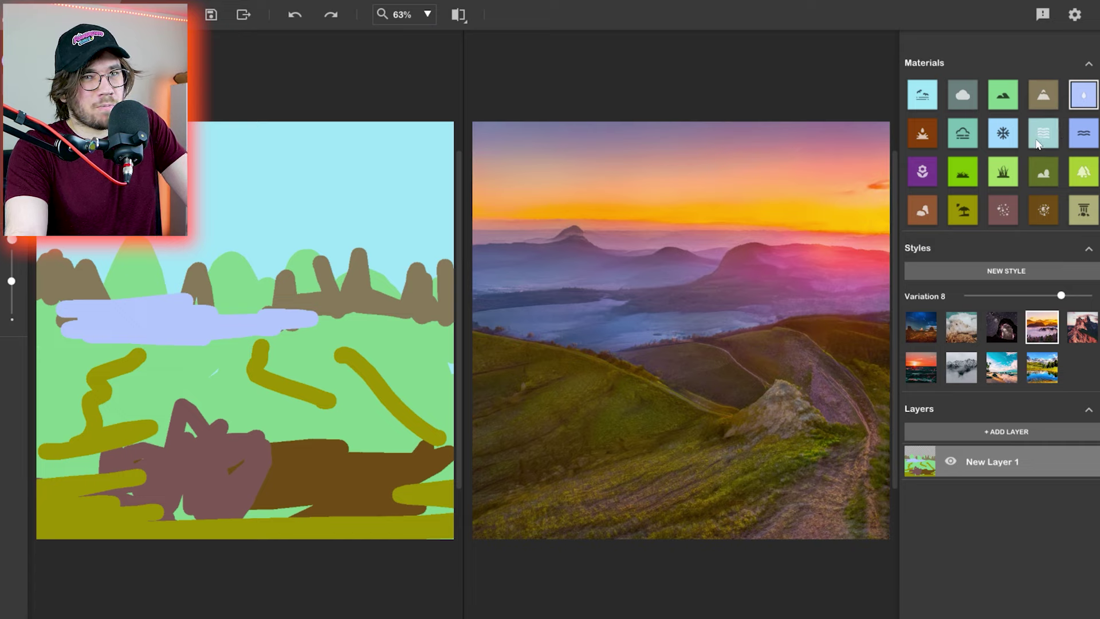
- Paint a thin river with a small brush from the lake's lower edge to the right edge of the canvas
{"action": "left_click", "coordinate": [1082, 133]}
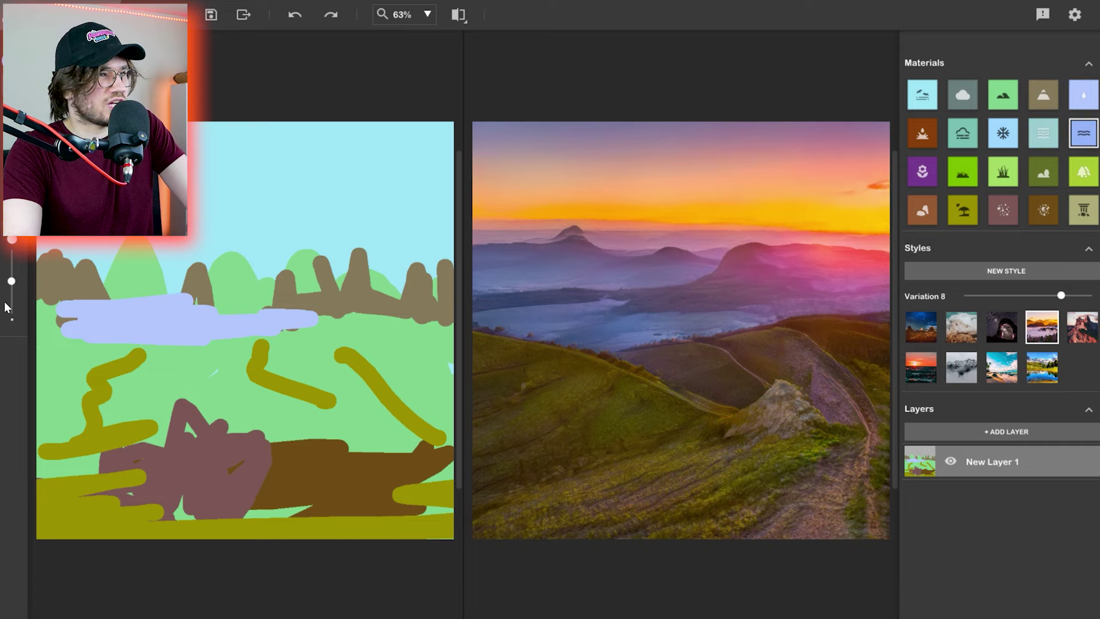
{"action": "left_click_drag", "start_coordinate": [12, 281], "coordinate": [12, 308]}
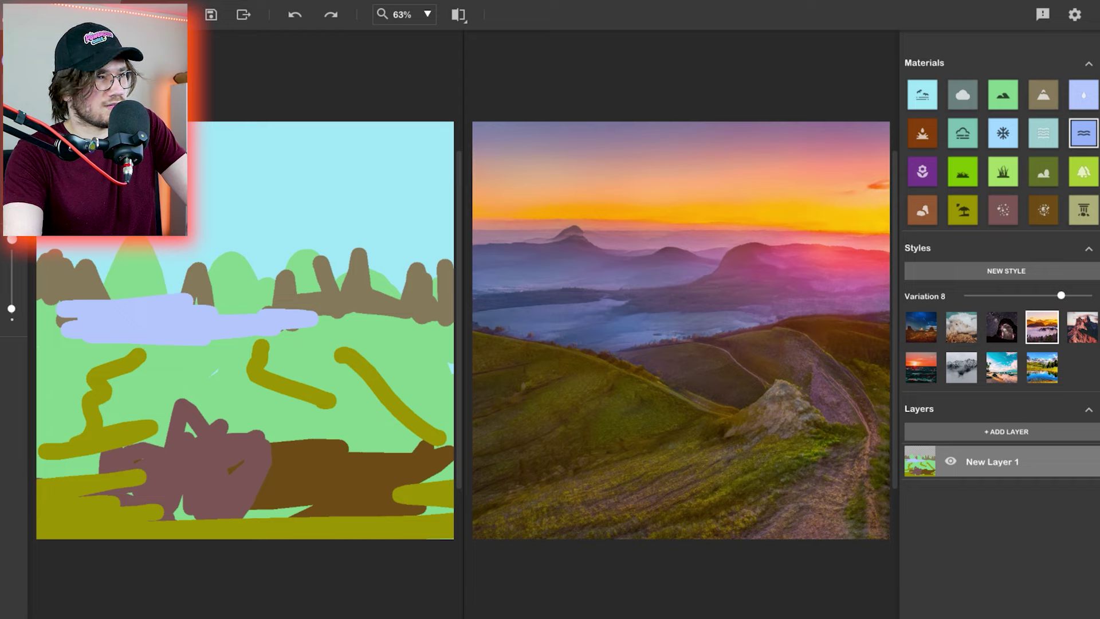
{"action": "left_click_drag", "start_coordinate": [11, 308], "coordinate": [11, 305]}
{"action": "left_click_drag", "start_coordinate": [176, 343], "coordinate": [367, 394]}
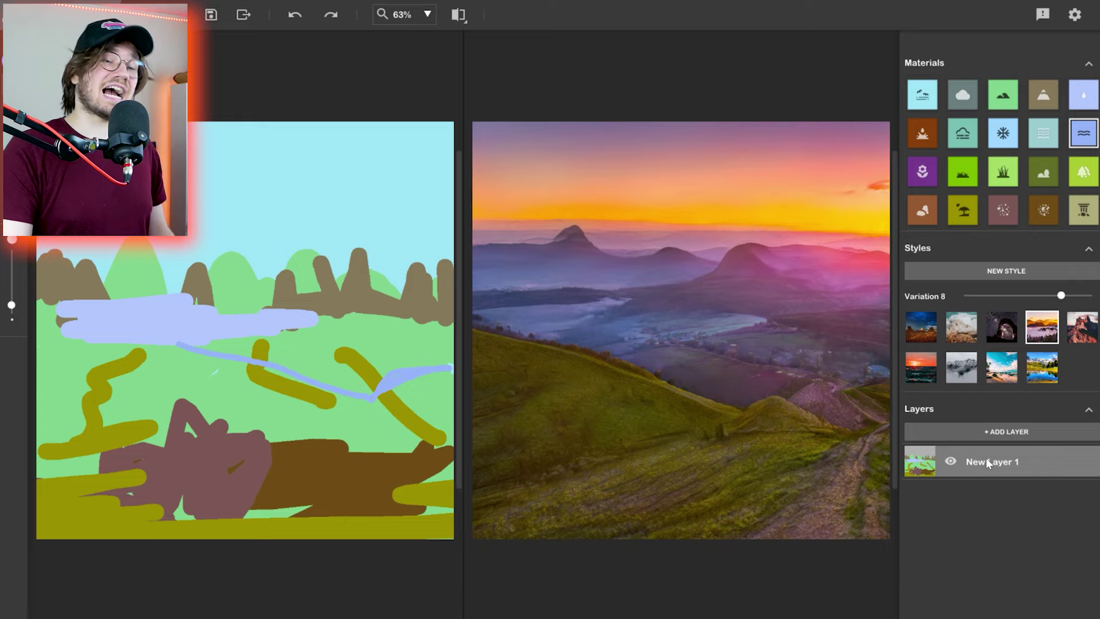
- Add a new layer and paint a broad fog bank over the lake and left hillside with a larger brush
{"action": "left_click", "coordinate": [1006, 431]}
{"action": "left_click_drag", "start_coordinate": [11, 305], "coordinate": [11, 261]}
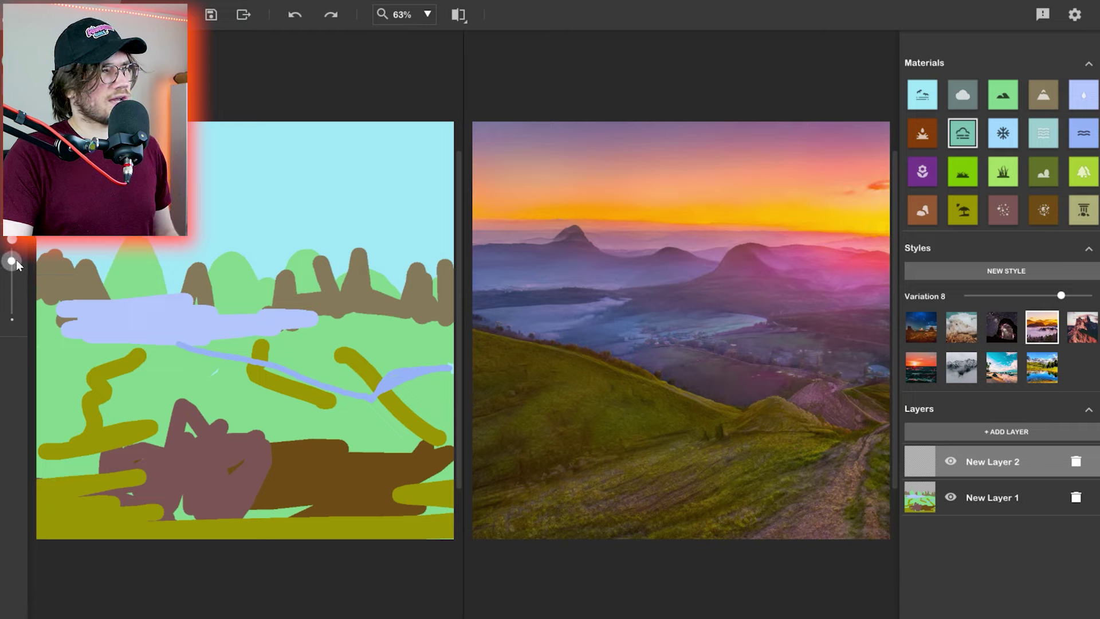
{"action": "mouse_move", "coordinate": [46, 308]}
{"action": "left_mouse_down"}
{"action": "mouse_move", "coordinate": [424, 309]}
{"action": "mouse_move", "coordinate": [201, 361]}
{"action": "mouse_move", "coordinate": [138, 407]}
{"action": "mouse_move", "coordinate": [14, 465]}
{"action": "left_mouse_up"}
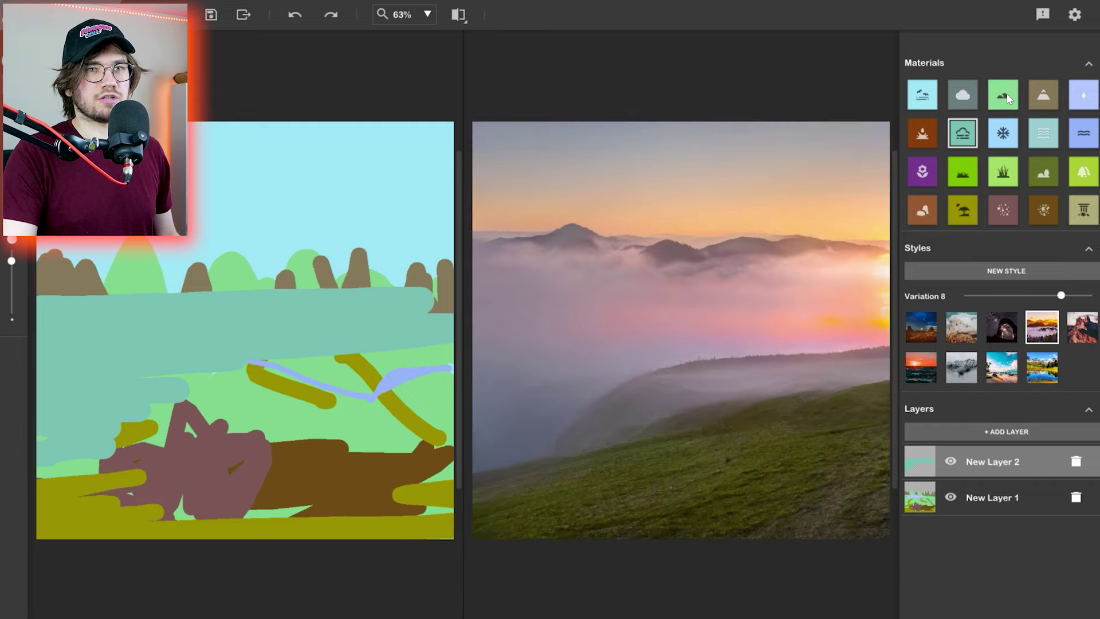
- Paint scattered elongated clouds across the sky on New Layer 2 and thicken the large one on the left
{"action": "left_click", "coordinate": [974, 97]}
{"action": "left_click_drag", "start_coordinate": [200, 209], "coordinate": [437, 215]}
{"action": "left_click_drag", "start_coordinate": [400, 179], "coordinate": [433, 152]}
{"action": "left_click_drag", "start_coordinate": [324, 135], "coordinate": [381, 132]}
{"action": "left_click_drag", "start_coordinate": [255, 129], "coordinate": [232, 133]}
{"action": "left_click_drag", "start_coordinate": [200, 163], "coordinate": [318, 164]}
{"action": "left_click_drag", "start_coordinate": [401, 164], "coordinate": [364, 189]}
{"action": "left_click_drag", "start_coordinate": [230, 255], "coordinate": [275, 255]}
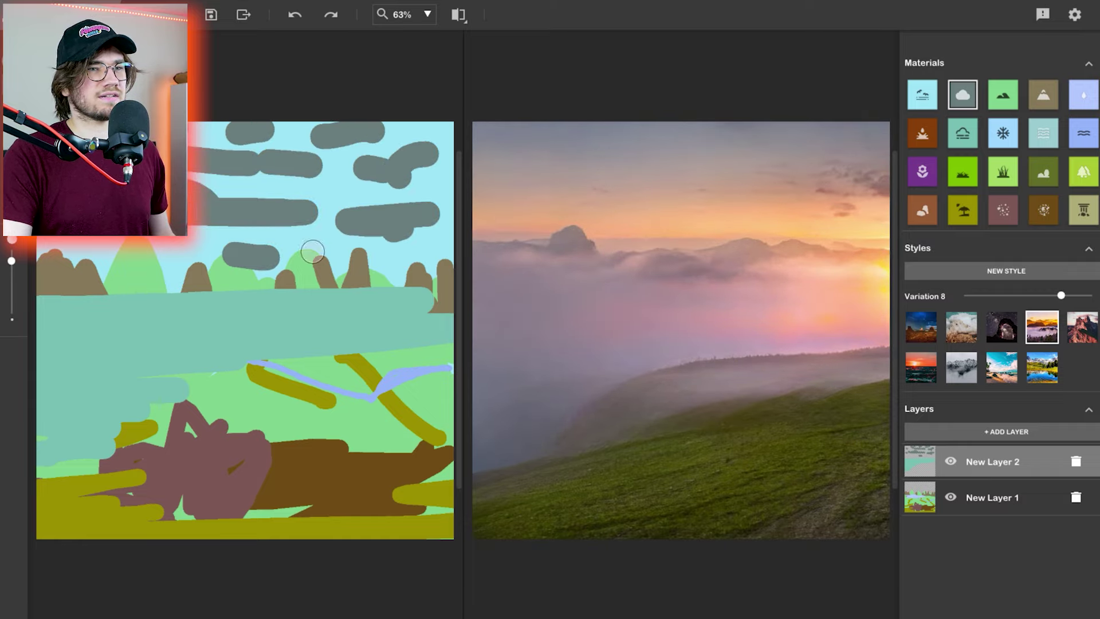
{"action": "left_click_drag", "start_coordinate": [312, 189], "coordinate": [229, 180]}
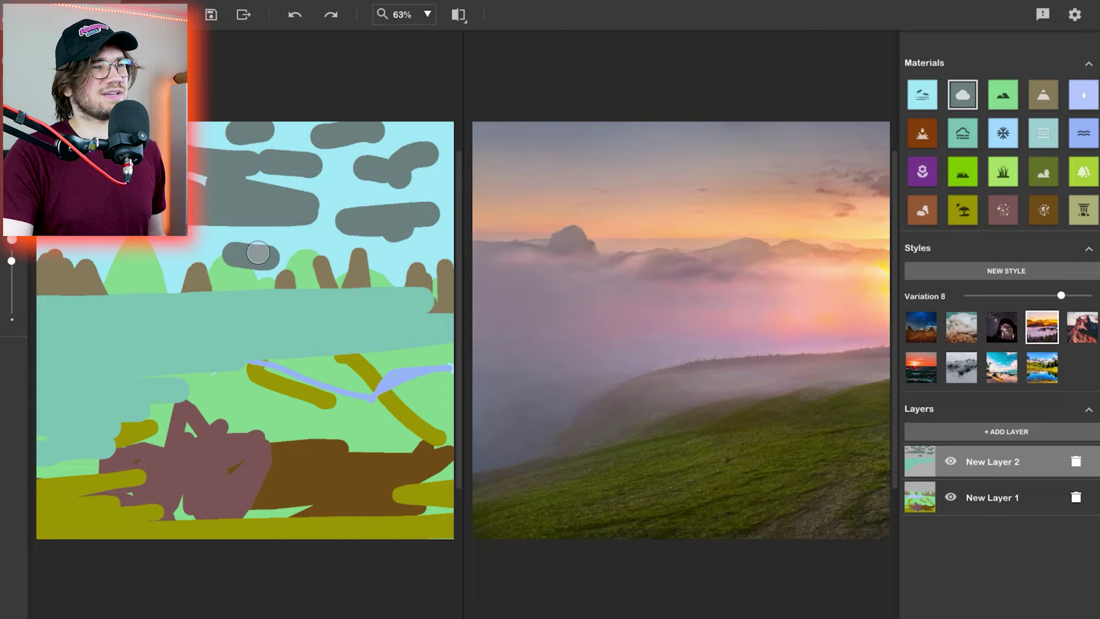
- Try the red sunset, grey misty and two blue-sky styles on the landscape, returning to the yellow sunset style
{"action": "left_click", "coordinate": [933, 372]}
{"action": "left_click", "coordinate": [971, 370]}
{"action": "left_click", "coordinate": [1008, 376]}
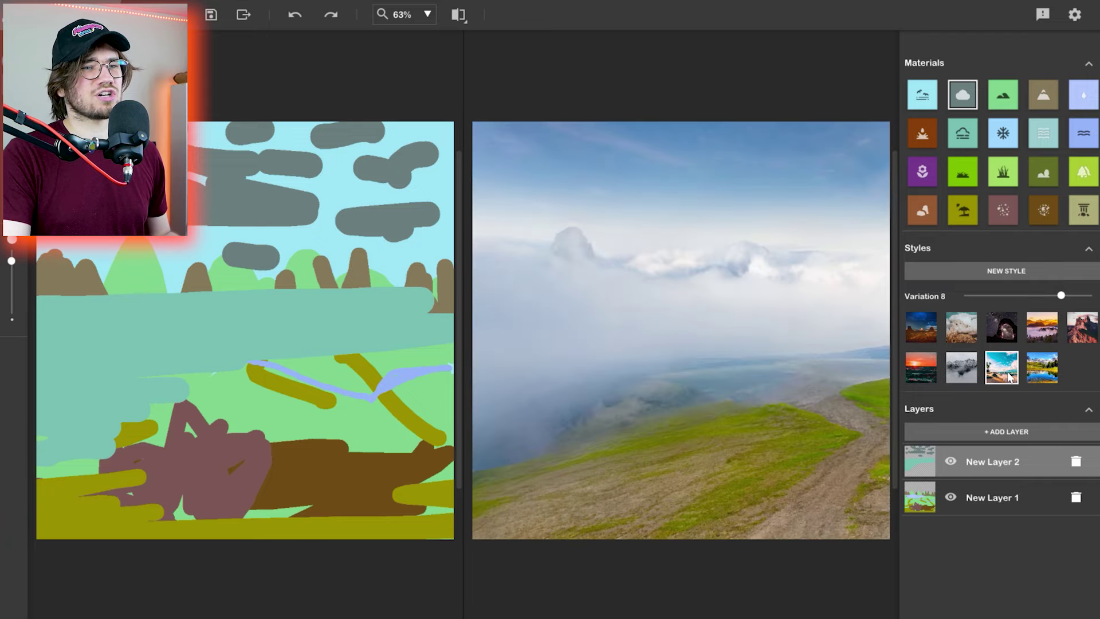
{"action": "left_click", "coordinate": [1031, 331]}
{"action": "left_click", "coordinate": [1043, 366]}
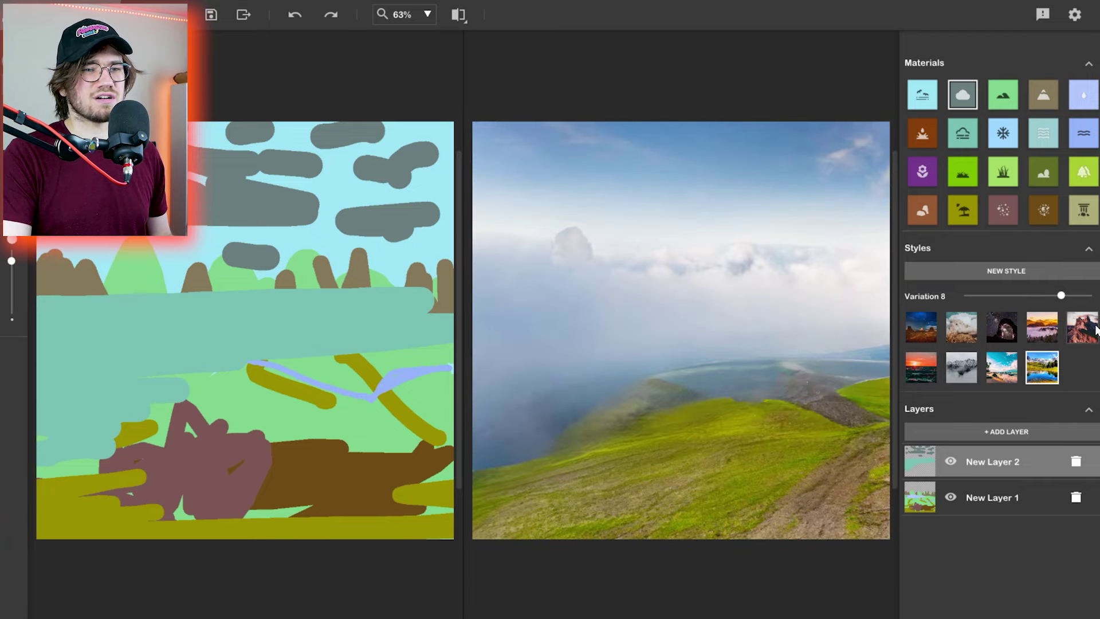
{"action": "left_click", "coordinate": [1040, 327]}
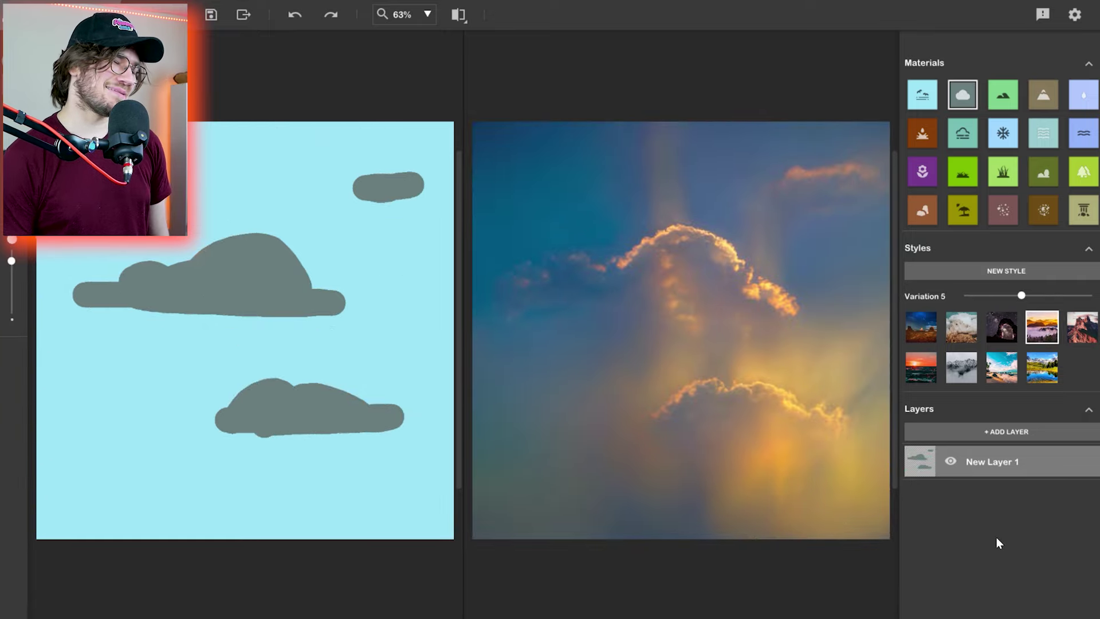